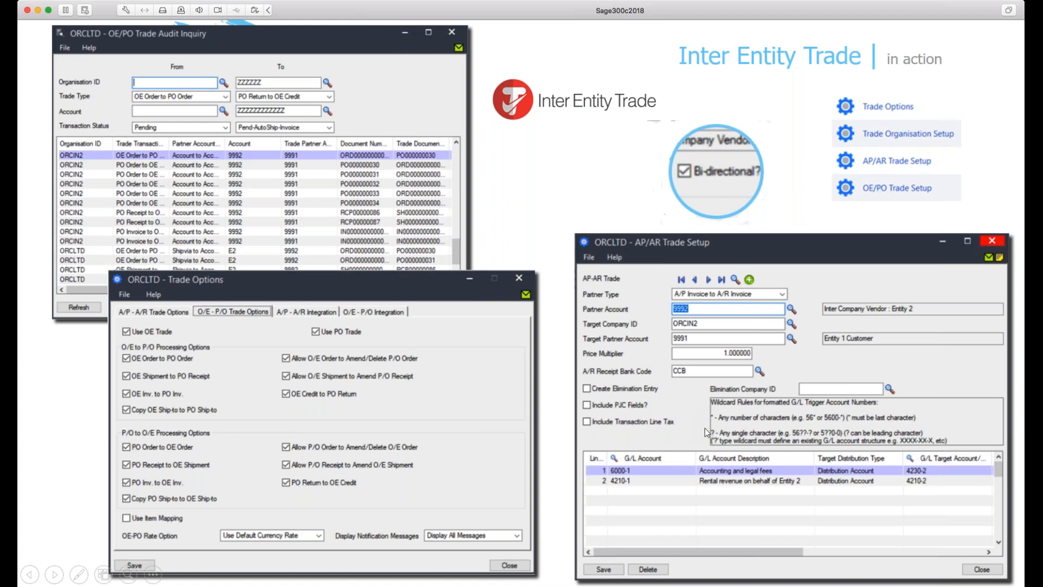
# Leave the slide show and switch to the Sage 300 window of Orchid Inc. Entity 4
pyautogui.click(563, 382)
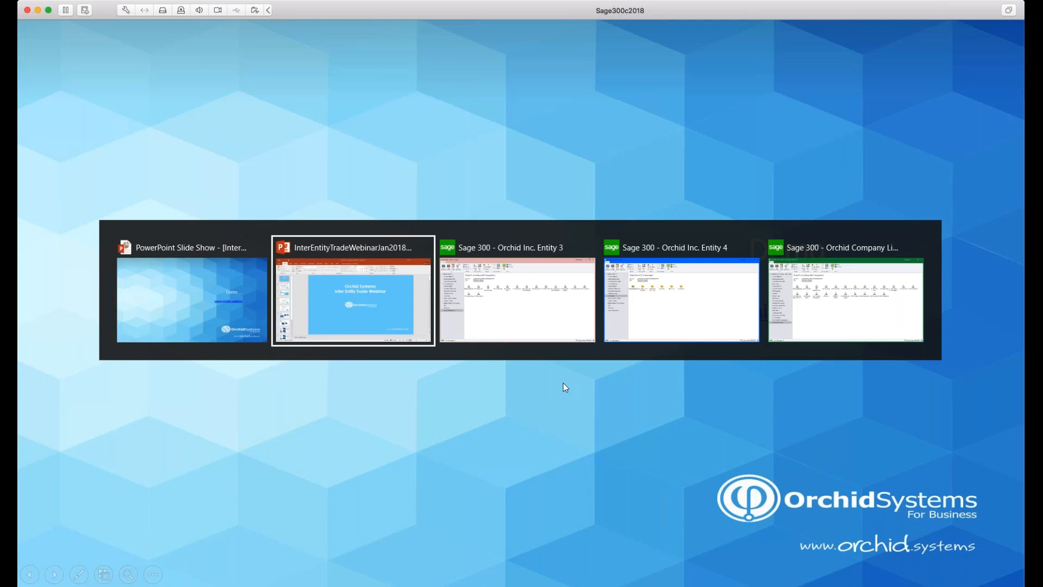
pyautogui.hotkey('alt', 'Tab')
pyautogui.hotkey('alt', 'Tab')
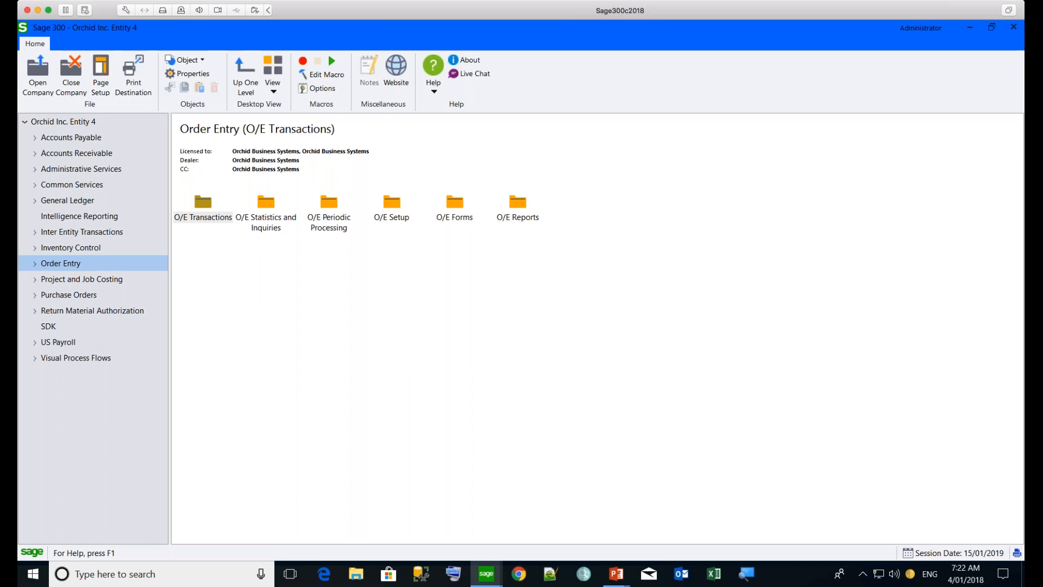
# Open the A/R Invoice Batch List under Accounts Receivable transactions and start a new invoice batch
pyautogui.click(34, 155)
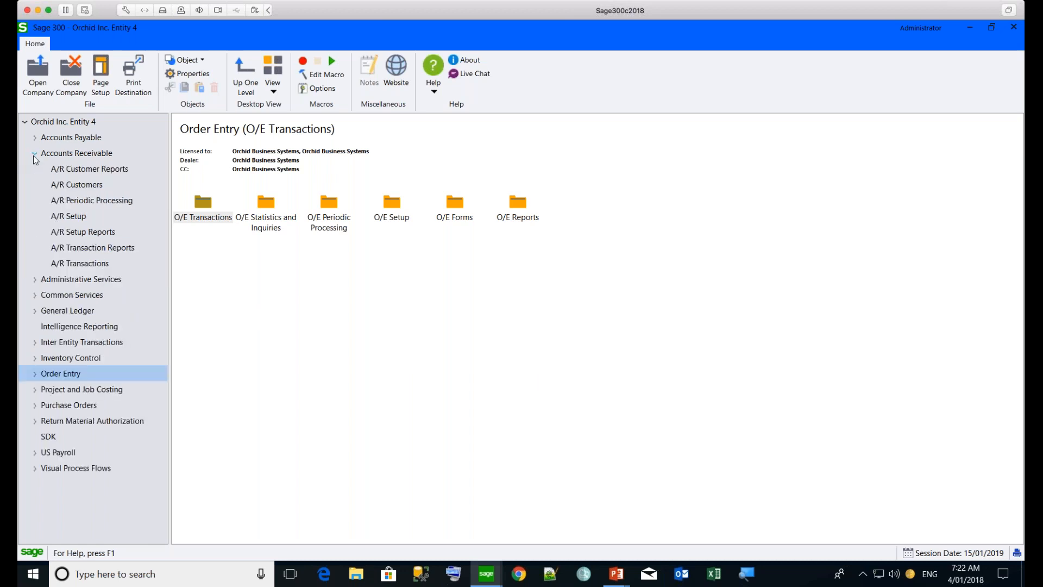
pyautogui.click(84, 266)
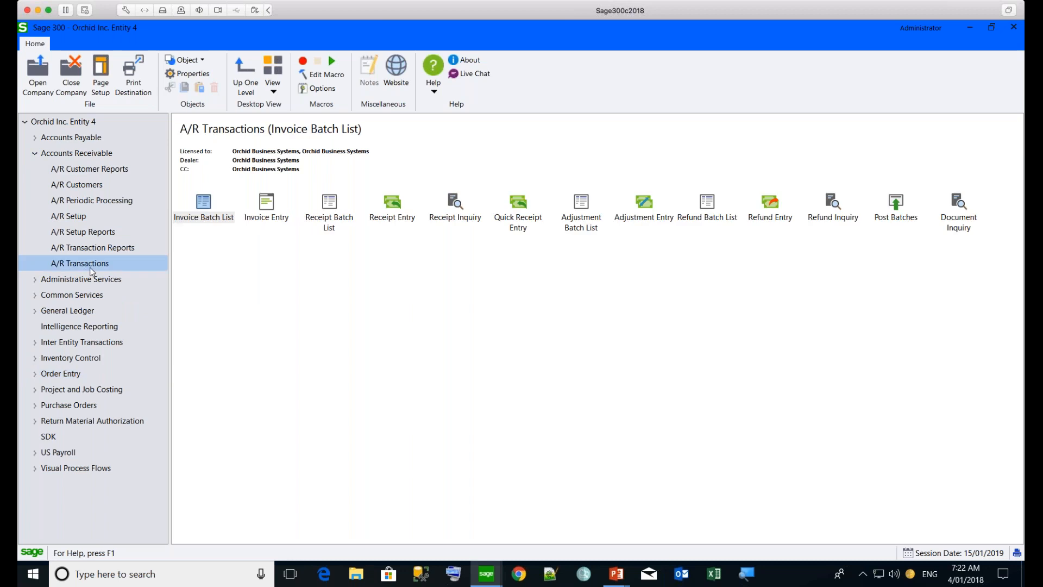
pyautogui.doubleClick(201, 205)
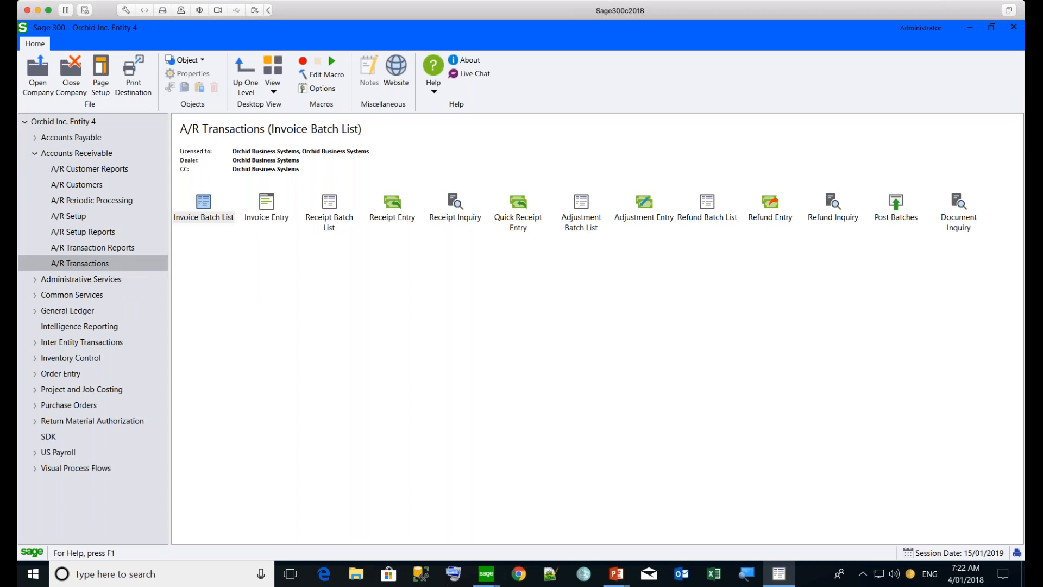
pyautogui.doubleClick(267, 207)
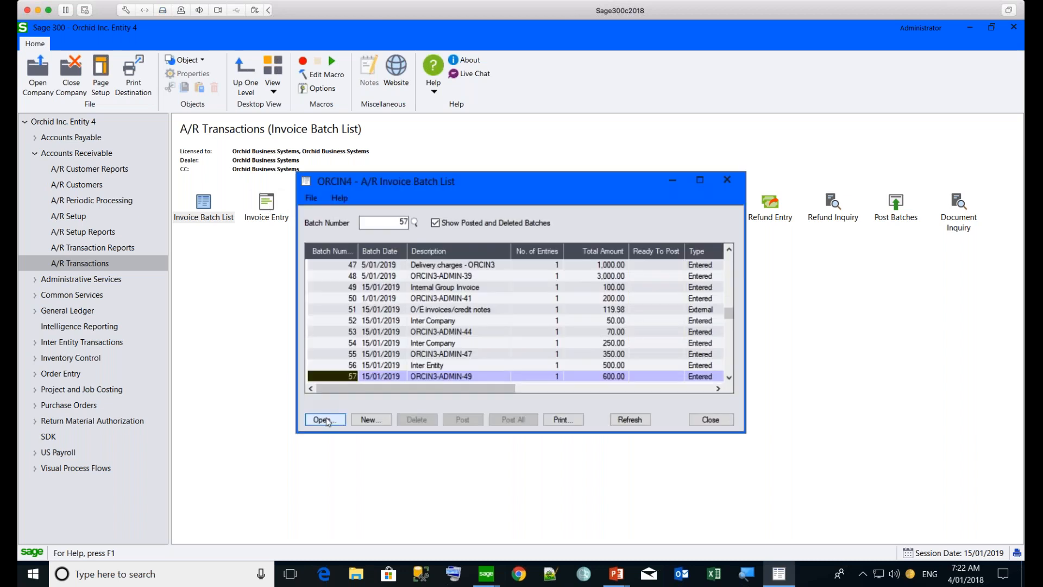
pyautogui.click(359, 418)
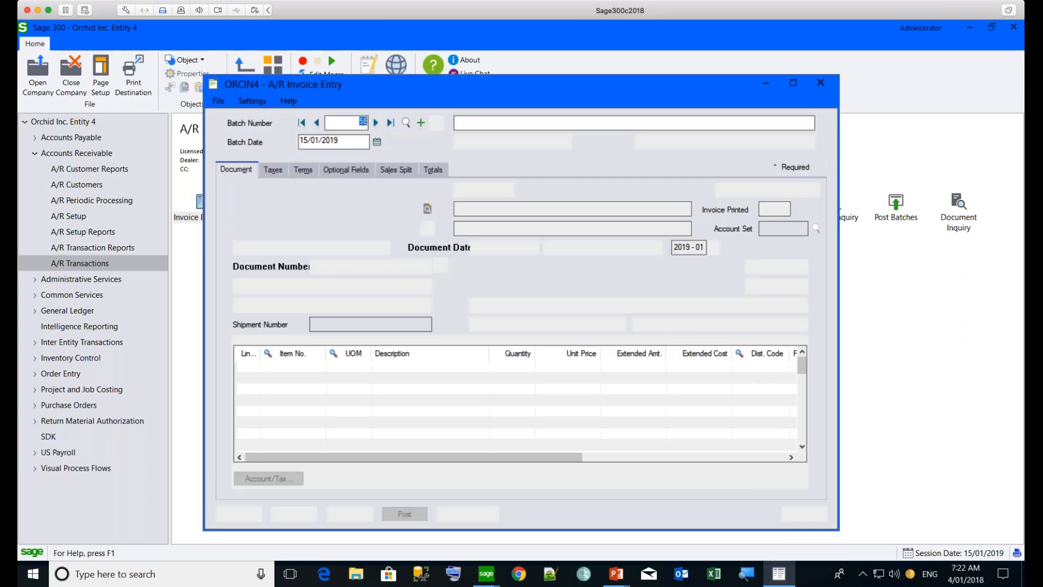
# Describe the new A/R batch as iNTER eNTITY and set its entry to the Summary invoice type
pyautogui.click(475, 118)
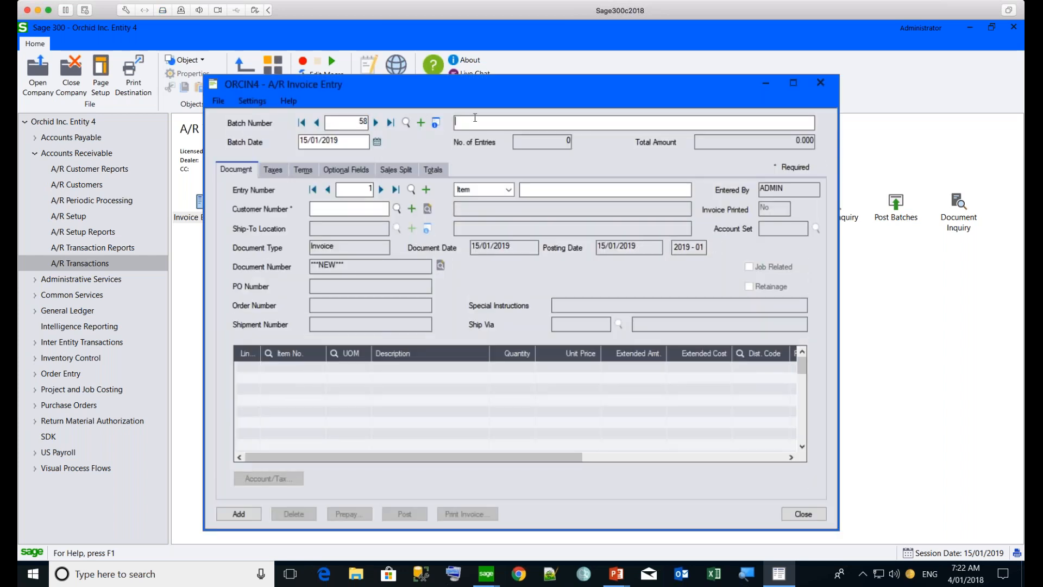
pyautogui.write('INTER eNTITY')
pyautogui.click(498, 190)
pyautogui.click(497, 214)
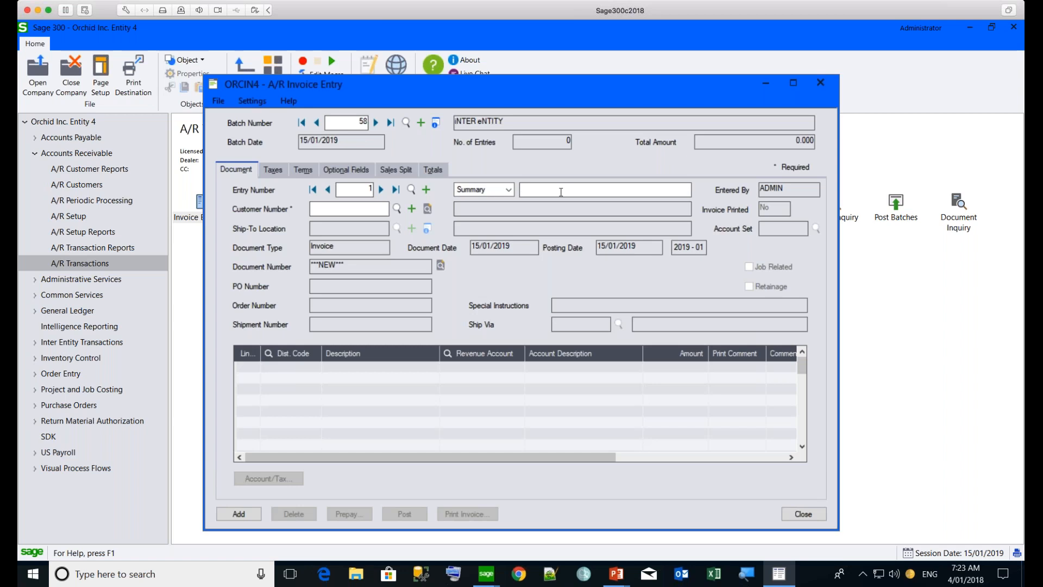
# Describe the invoice entry as iNTER eNTITY and enter the customer number of Entity 3 - Inventory and Services Sales
pyautogui.write('NTER eNTITY')
pyautogui.write('9003')
pyautogui.press('Tab')
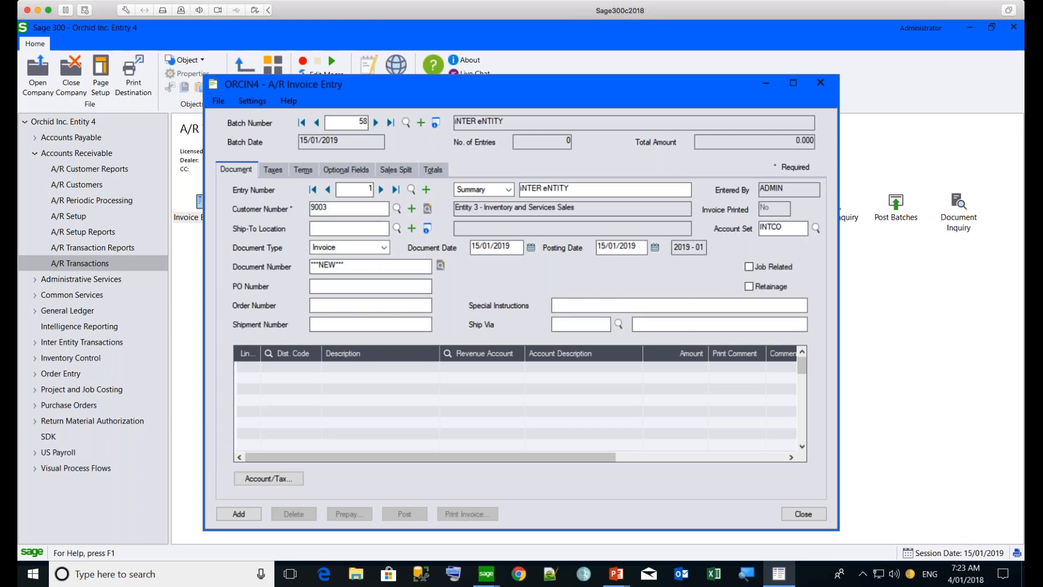
# Enter a detail line with distribution code DELVY and amount 1,000.00, and add the invoice entry to the batch
pyautogui.click(301, 374)
pyautogui.write('DELVY')
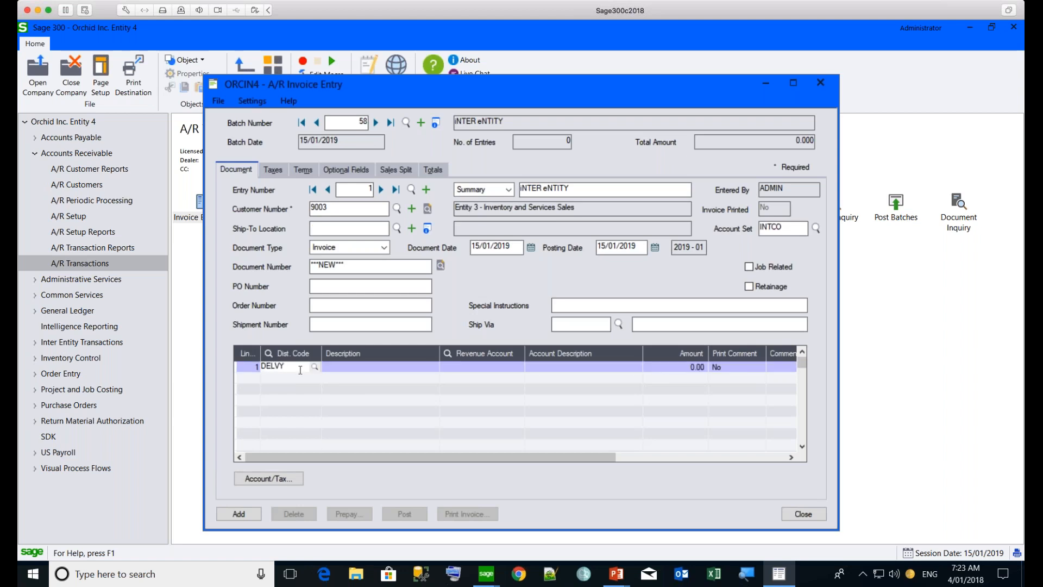
pyautogui.press('Tab')
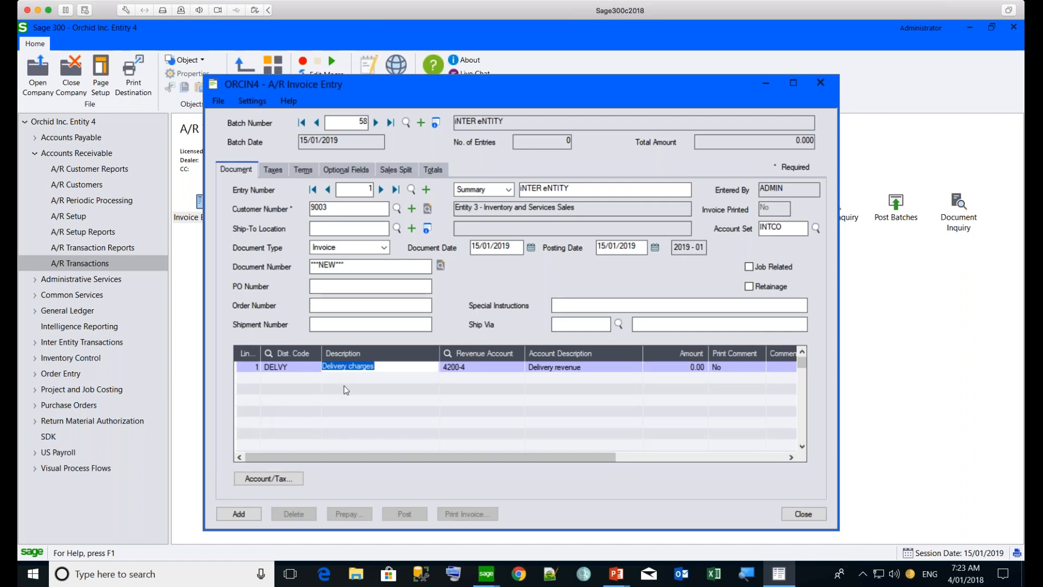
pyautogui.click(691, 367)
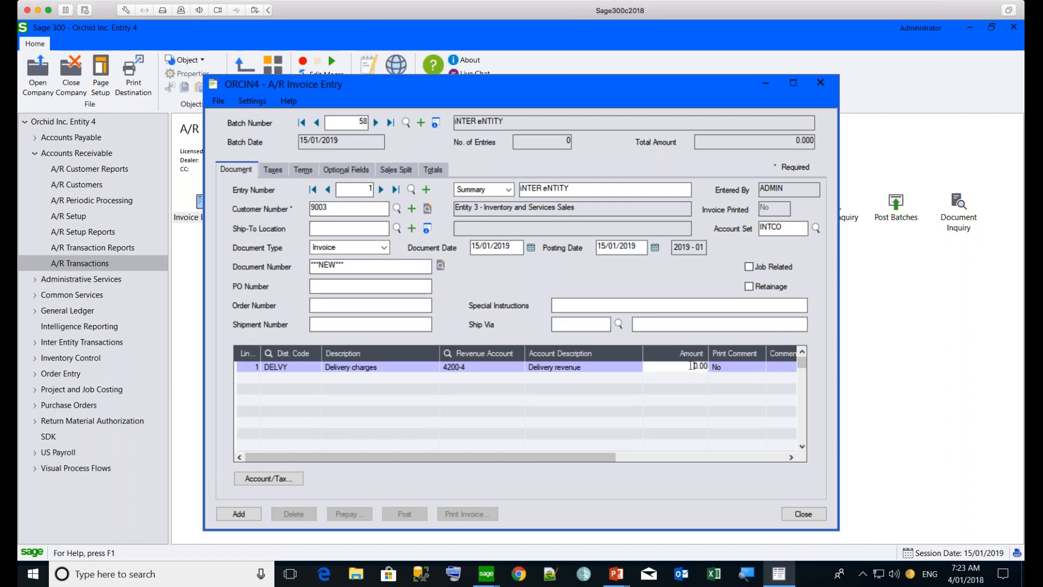
pyautogui.write('00')
pyautogui.press('Tab')
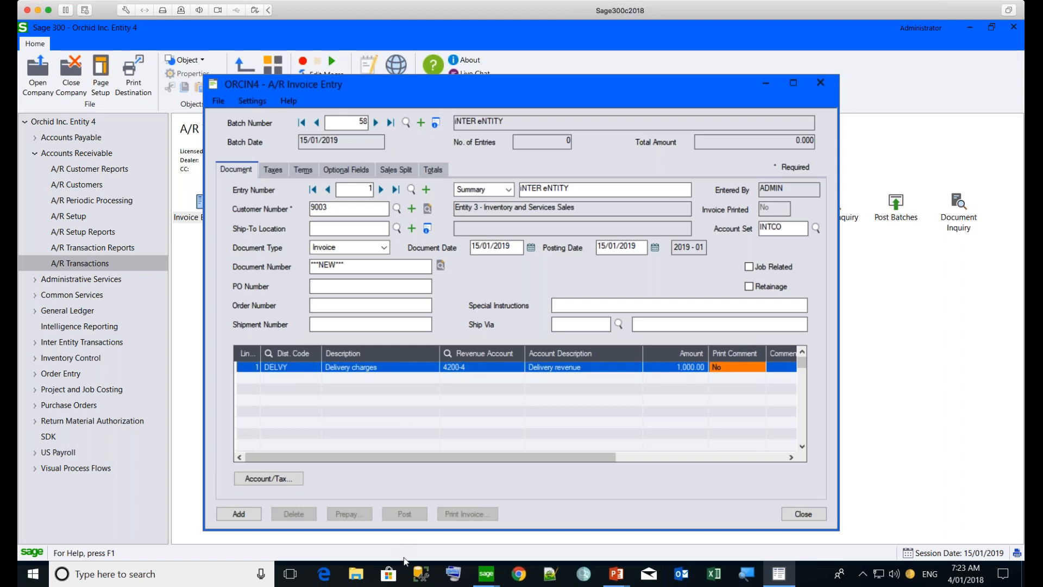
pyautogui.click(251, 515)
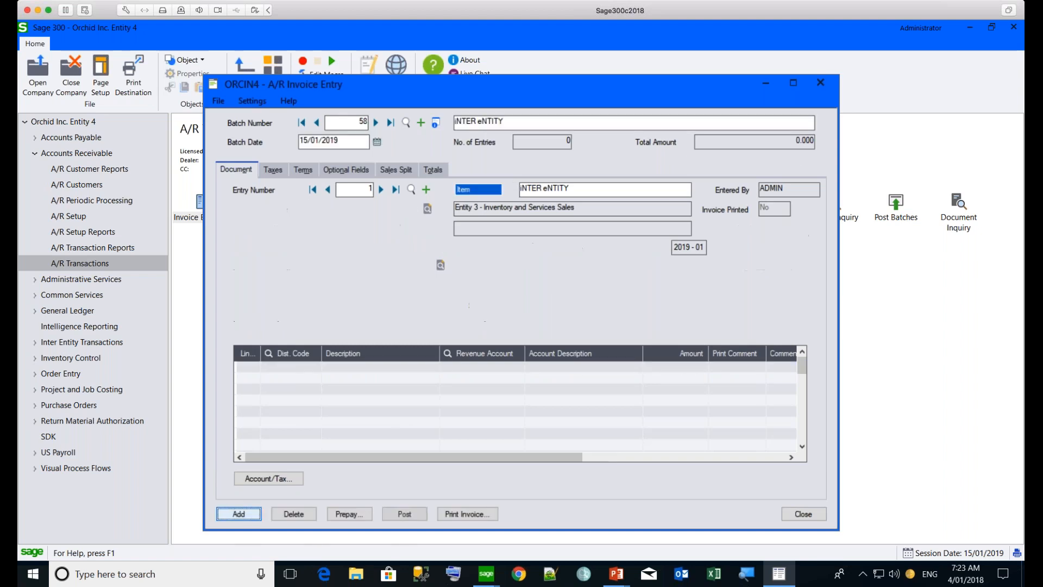
# Return to entry 1 of A/R batch 58, post the batch and dismiss the posting message
pyautogui.click(327, 189)
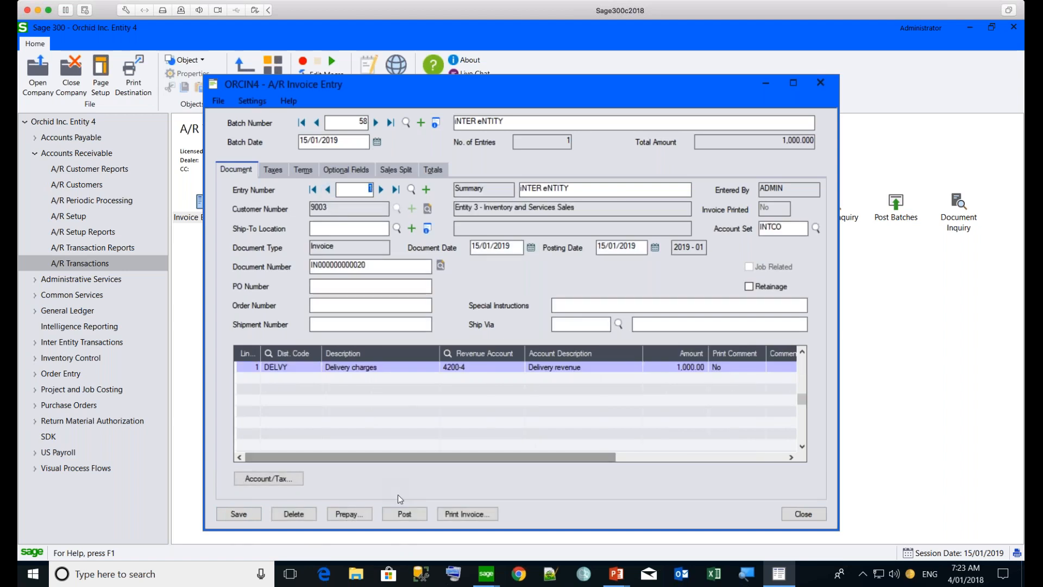
pyautogui.click(405, 515)
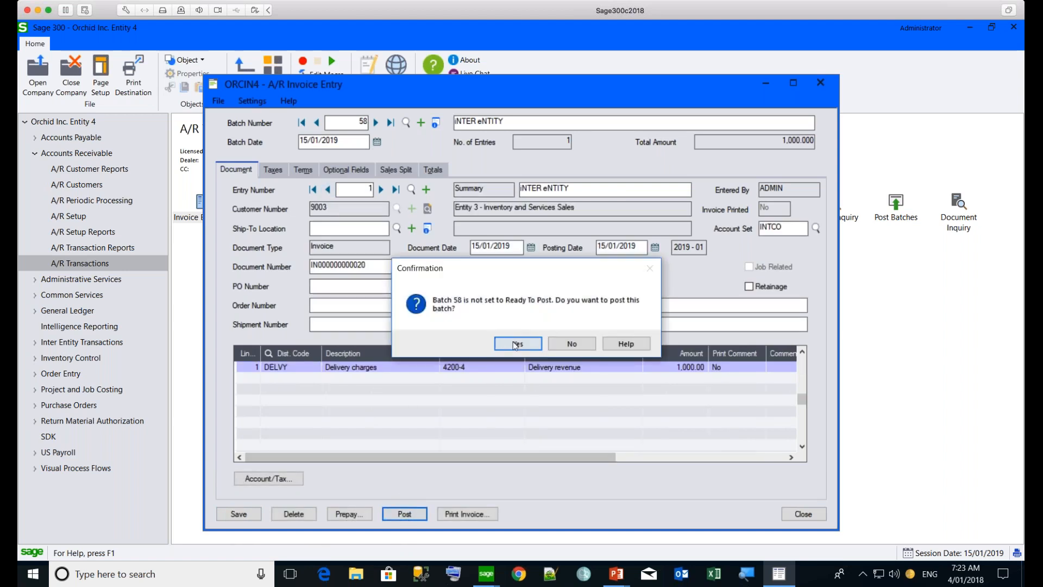
pyautogui.click(518, 344)
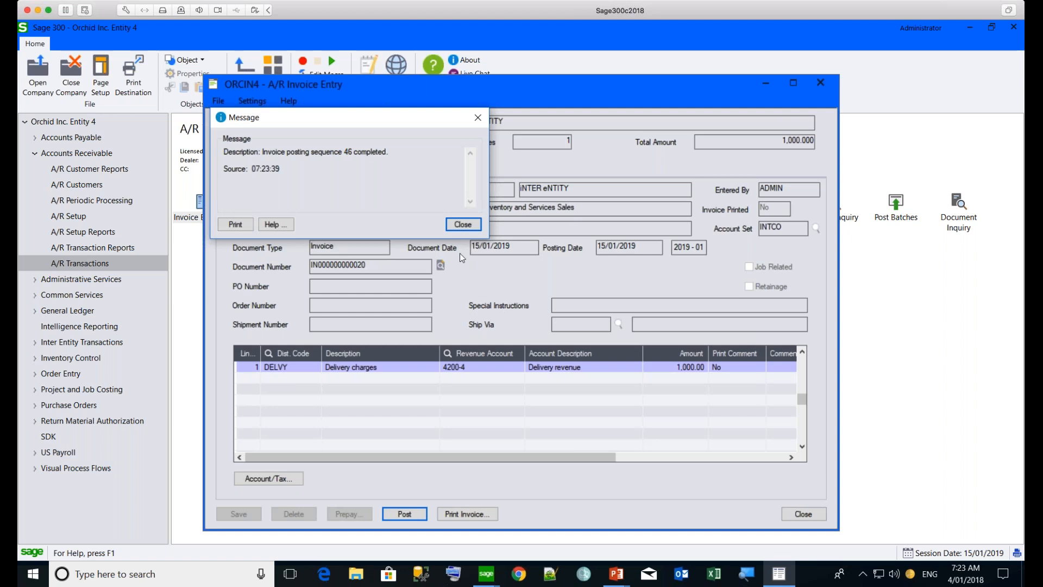
pyautogui.click(462, 225)
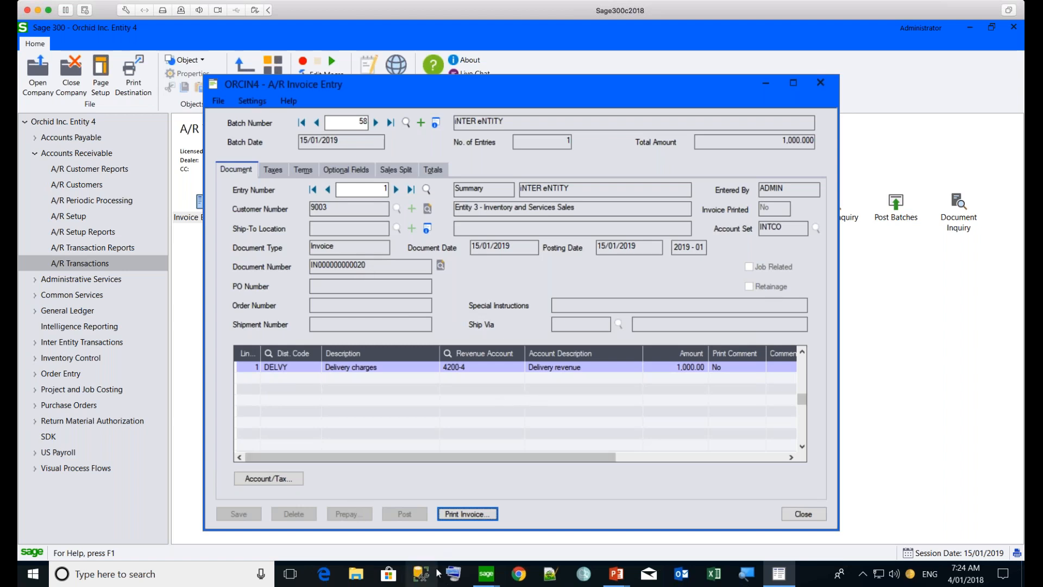
# Switch to Orchid Inc. Entity 3 and open batch ORCIN4-ADMIN-58 from its A/P Invoice Batch List
pyautogui.moveTo(484, 580)
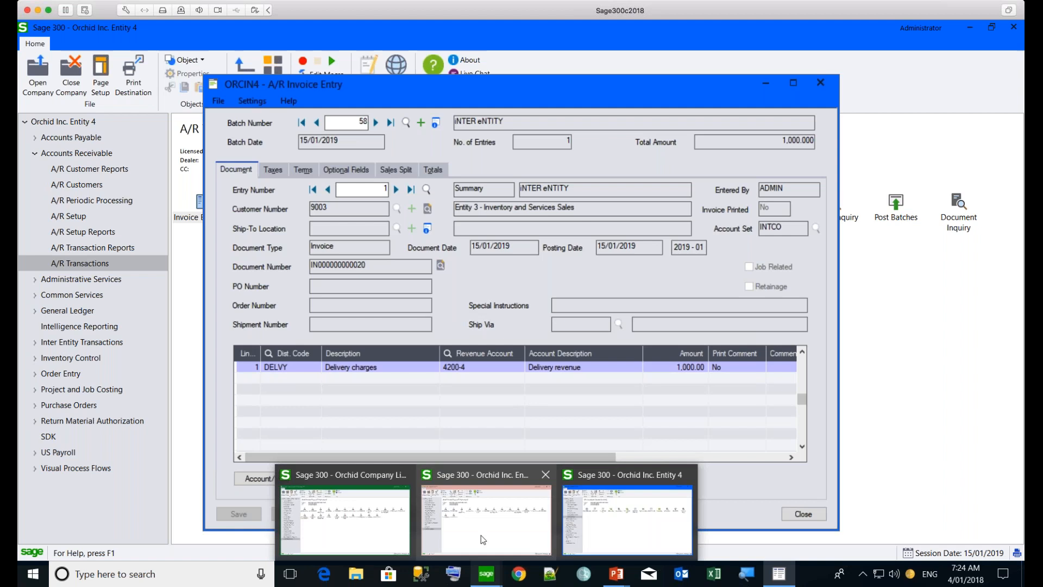
pyautogui.click(441, 470)
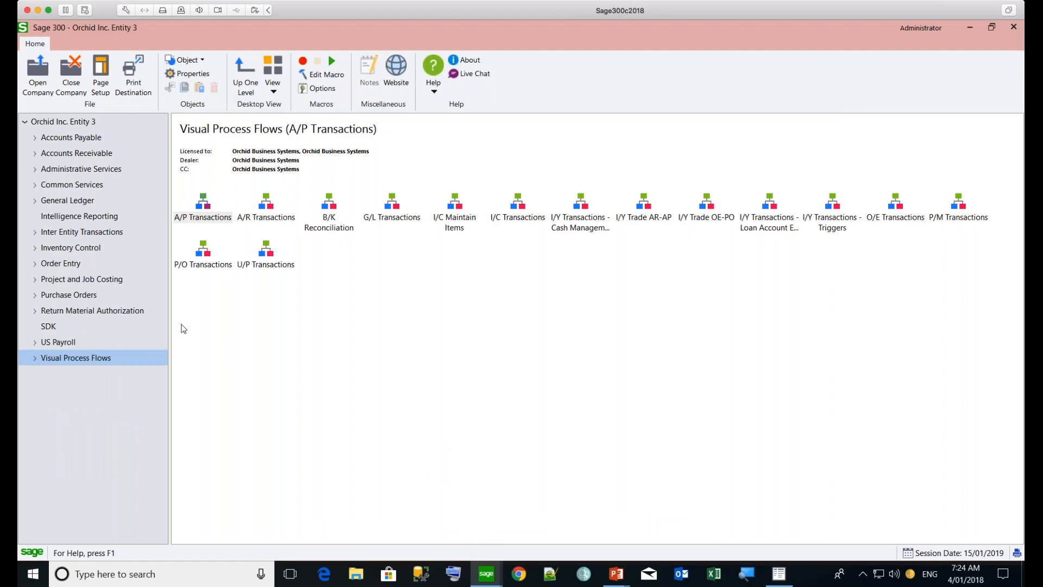
pyautogui.doubleClick(62, 140)
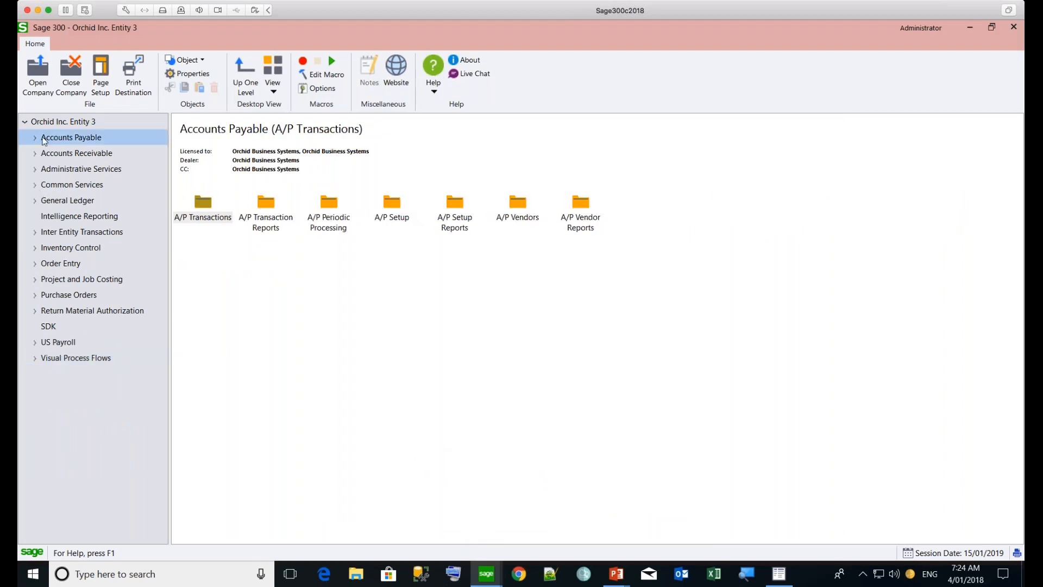
pyautogui.doubleClick(207, 206)
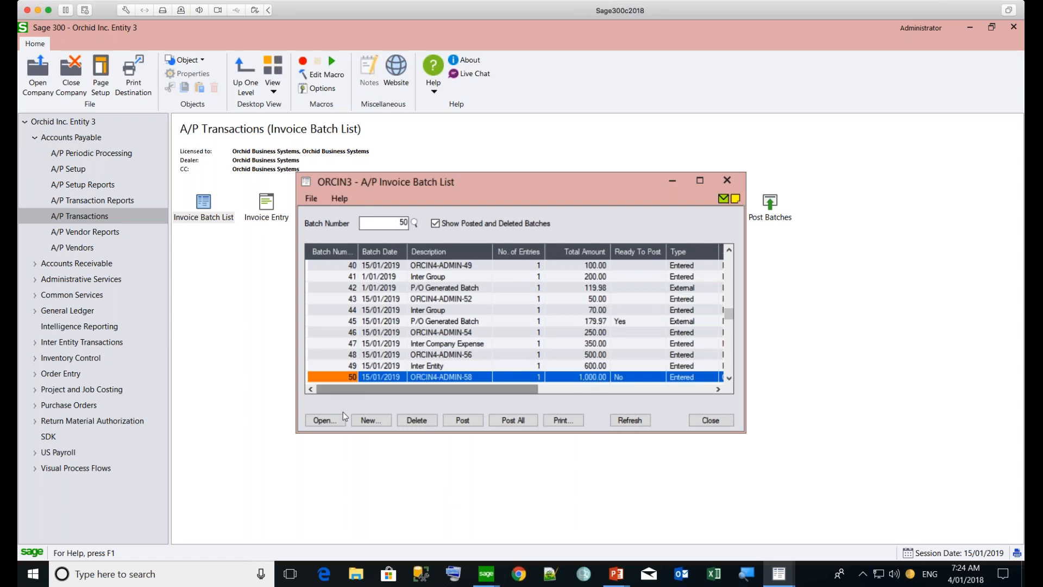
pyautogui.click(327, 421)
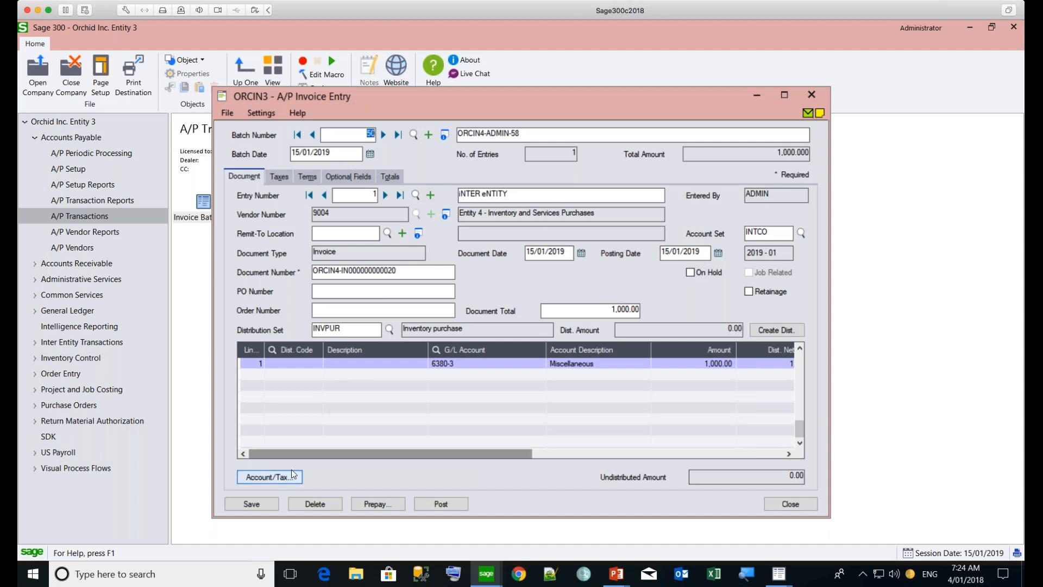
# Post A/P invoice batch 50, dismiss the posting messages and close the invoice entry window
pyautogui.click(441, 504)
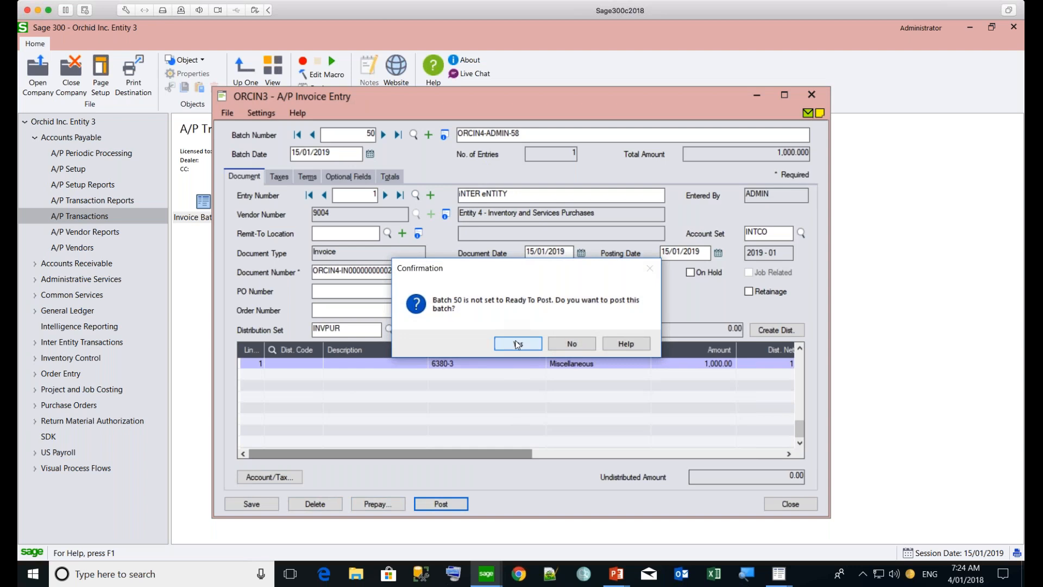
pyautogui.click(517, 344)
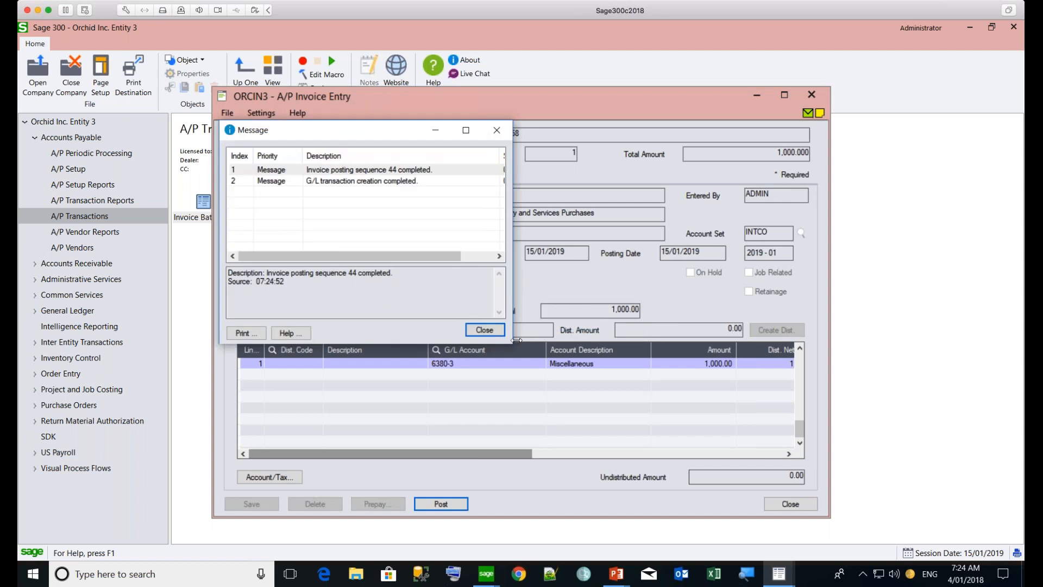
pyautogui.click(484, 329)
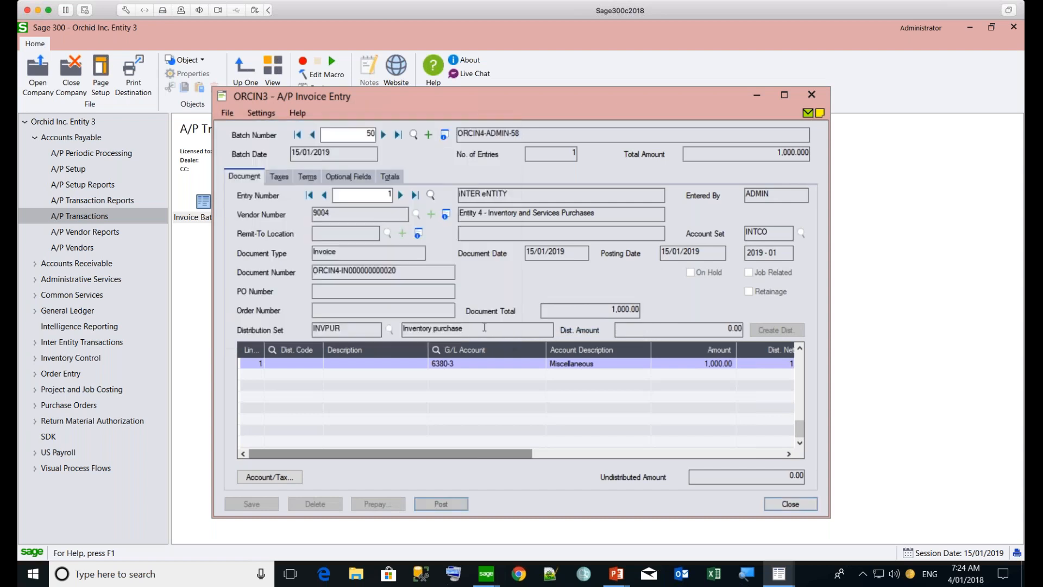
pyautogui.click(789, 504)
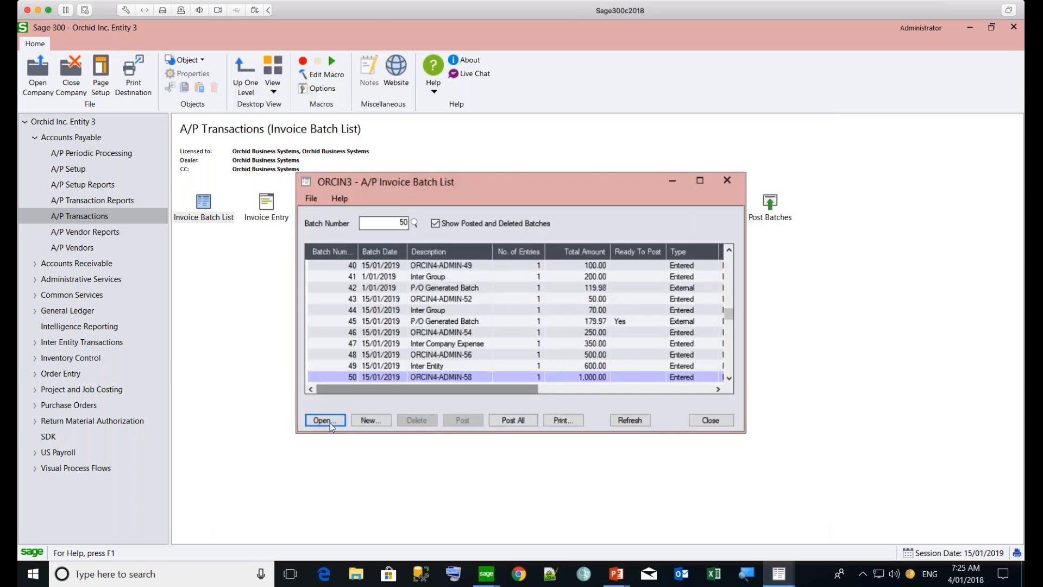
# Create a new A/P invoice batch and describe both the batch and its first entry as Inter Entity
pyautogui.click(369, 423)
pyautogui.click(368, 422)
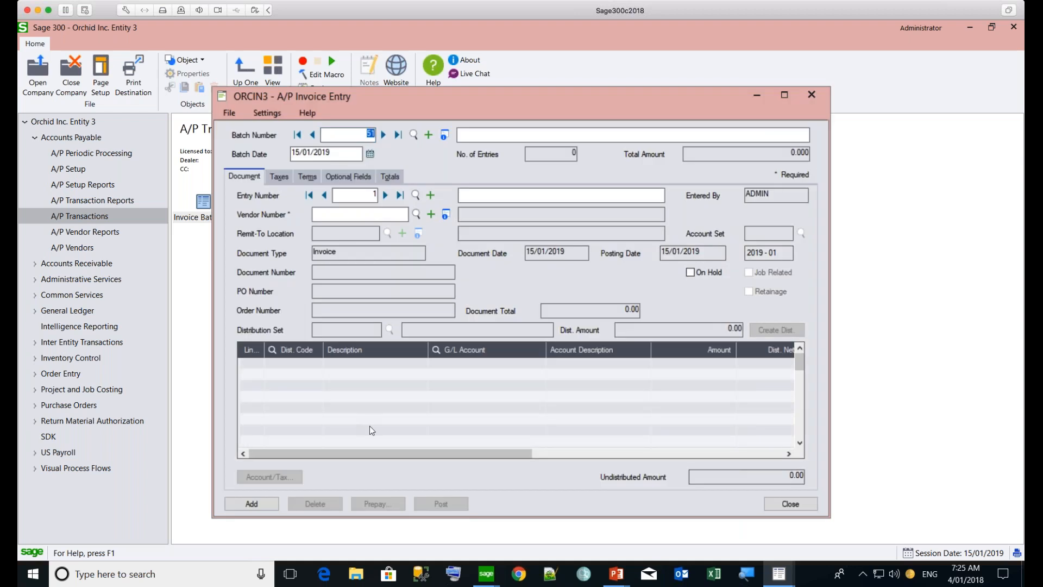
pyautogui.click(462, 136)
pyautogui.write('Inter Entity')
pyautogui.press('Tab')
pyautogui.press('Tab')
pyautogui.write('Inter Entity')
pyautogui.press('Tab')
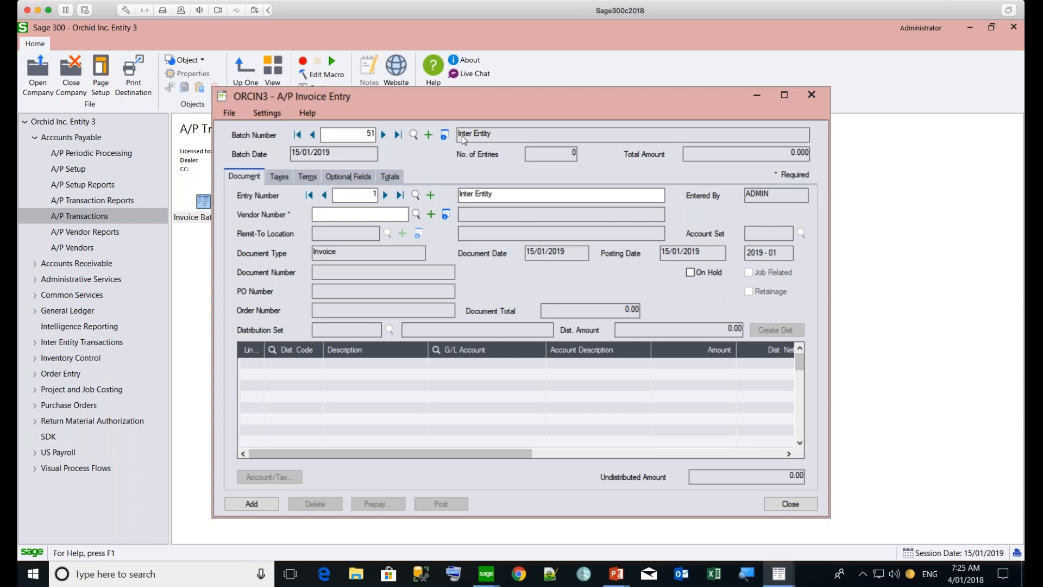
# Enter the vendor number of Entity 4 - Inventory and Services Purchases, document number 89678989 and a document total of 2,000.00
pyautogui.write('9004')
pyautogui.press('Tab')
pyautogui.press('Tab')
pyautogui.click(336, 270)
pyautogui.write('89678989')
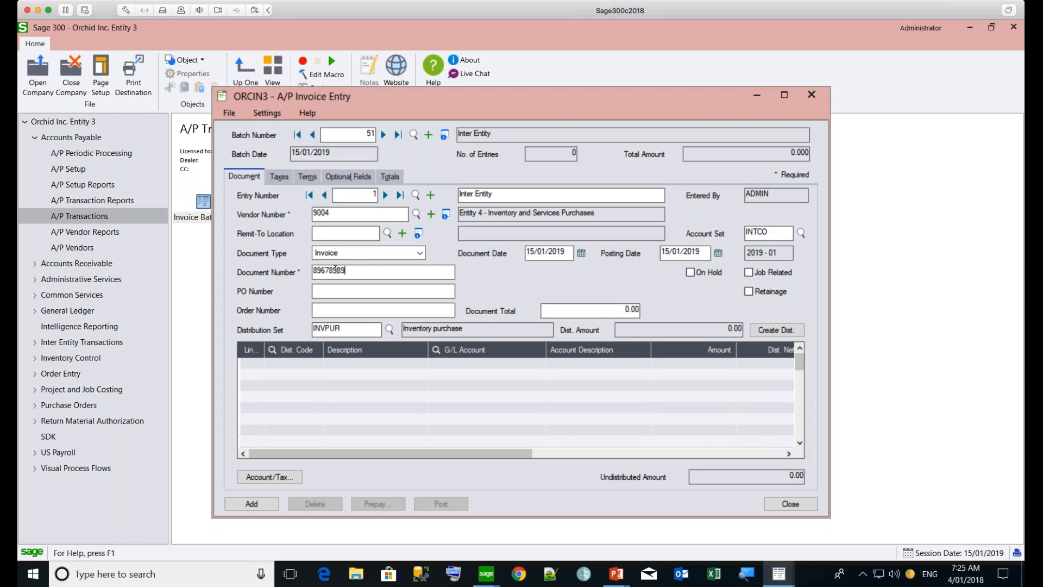
pyautogui.press('Tab')
pyautogui.click(616, 311)
pyautogui.write('2000')
pyautogui.press('Tab')
# Enter an A/P invoice detail line with distribution code DELVY and an amount of 2,000.00
pyautogui.click(296, 367)
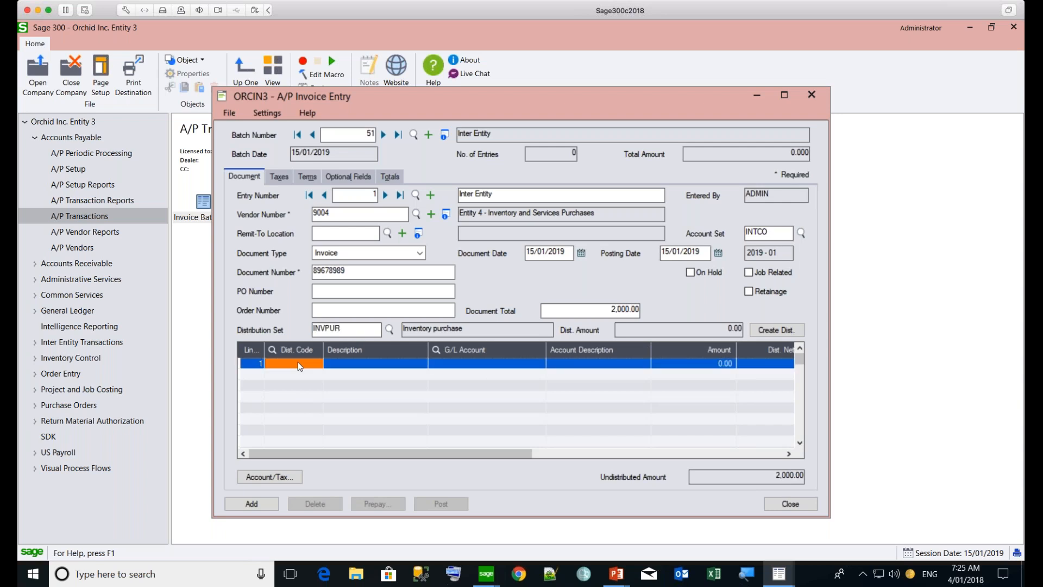
pyautogui.write('DELVY')
pyautogui.press('Tab')
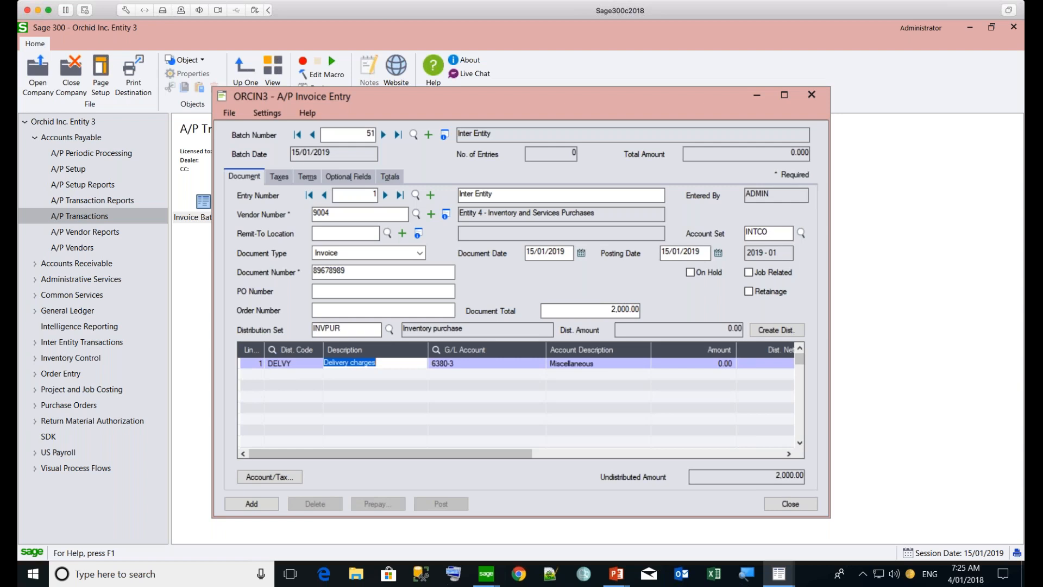
pyautogui.press('Tab')
pyautogui.press('Tab')
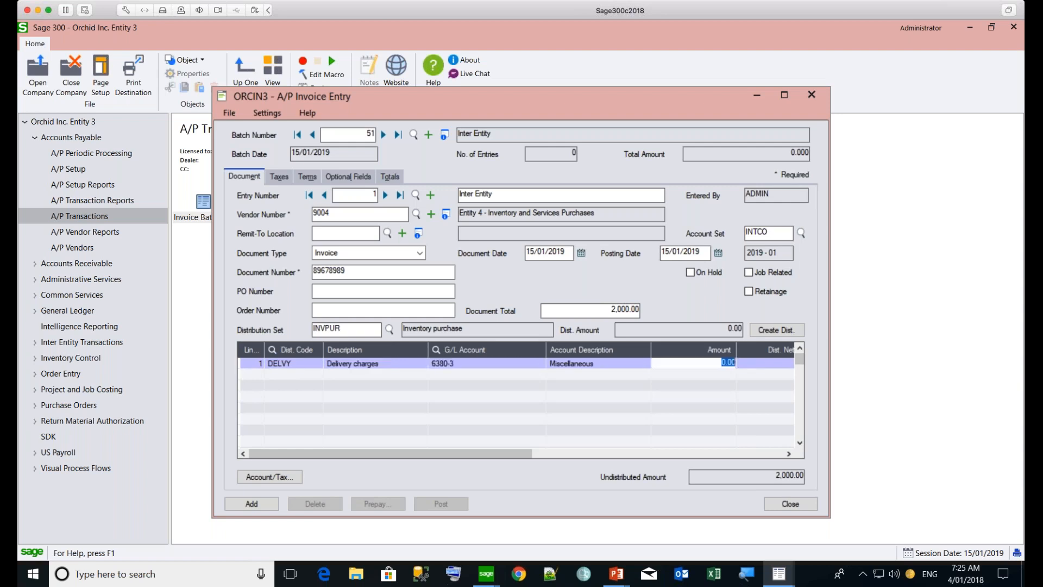
pyautogui.write('2000')
pyautogui.press('Tab')
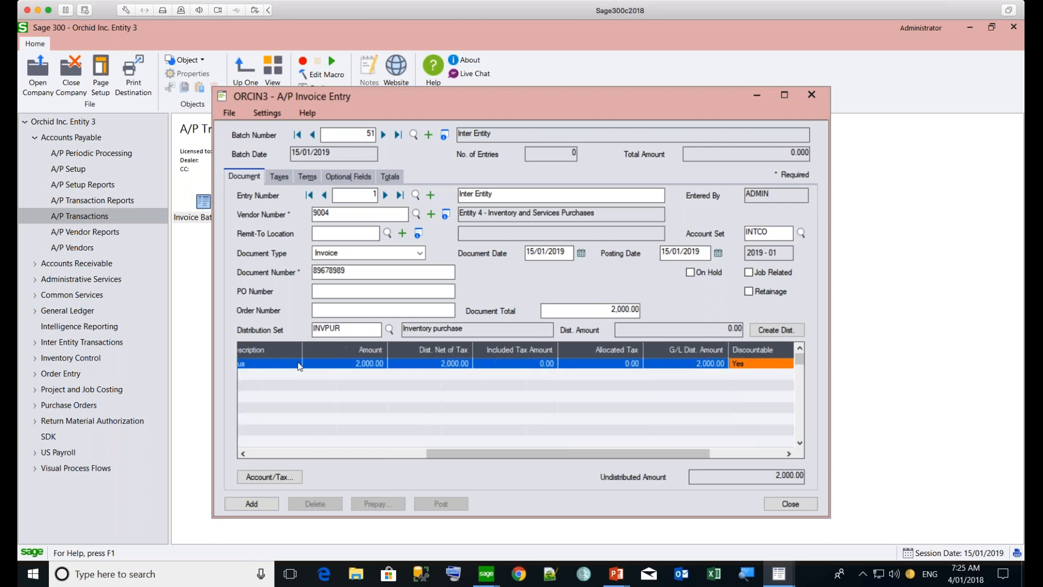
# Add the A/P invoice entry and post batch 51, dismissing the posting messages and closing the invoice entry window
pyautogui.click(251, 504)
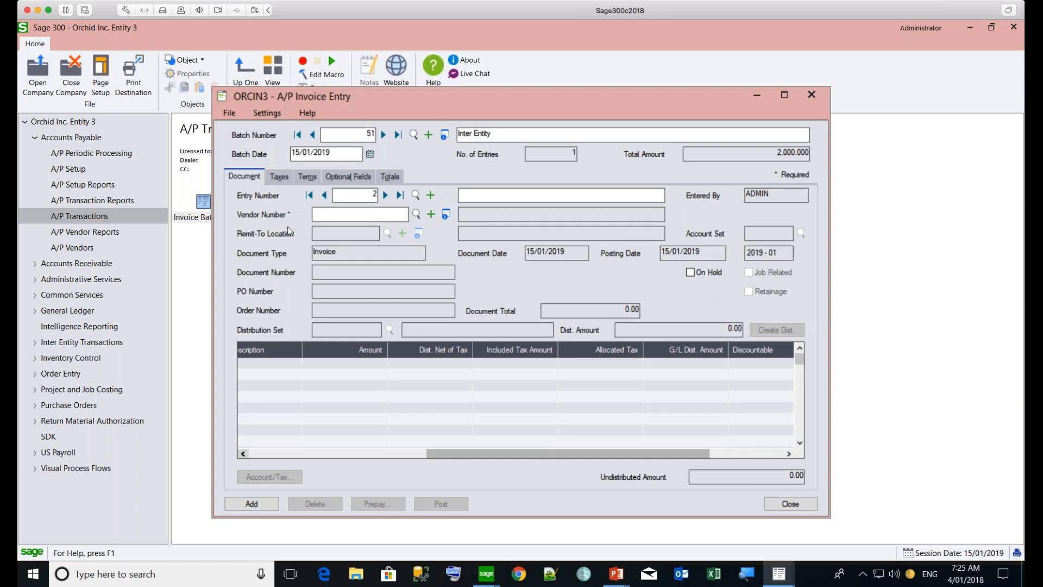
pyautogui.click(325, 195)
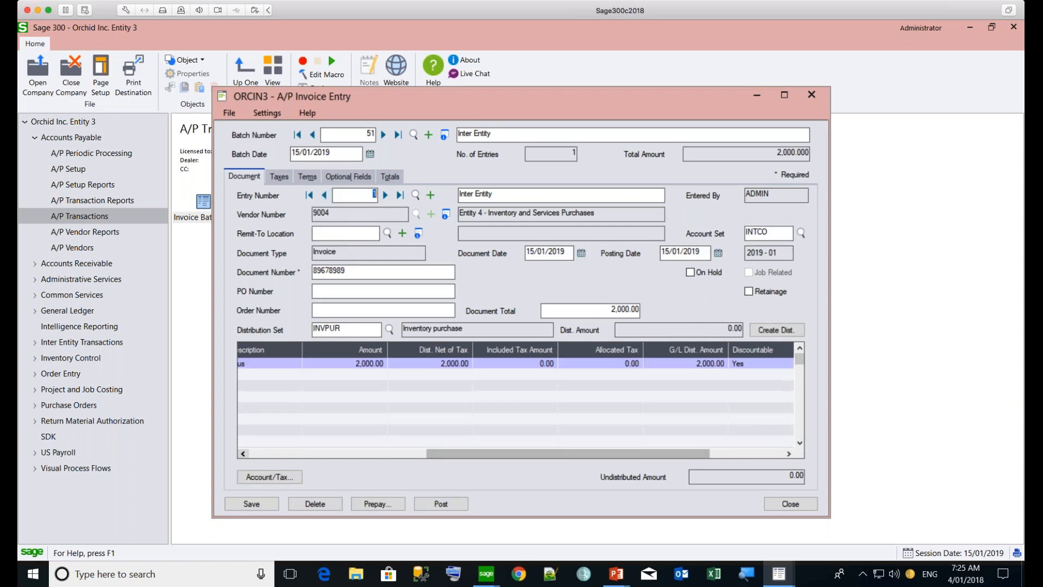
pyautogui.click(442, 504)
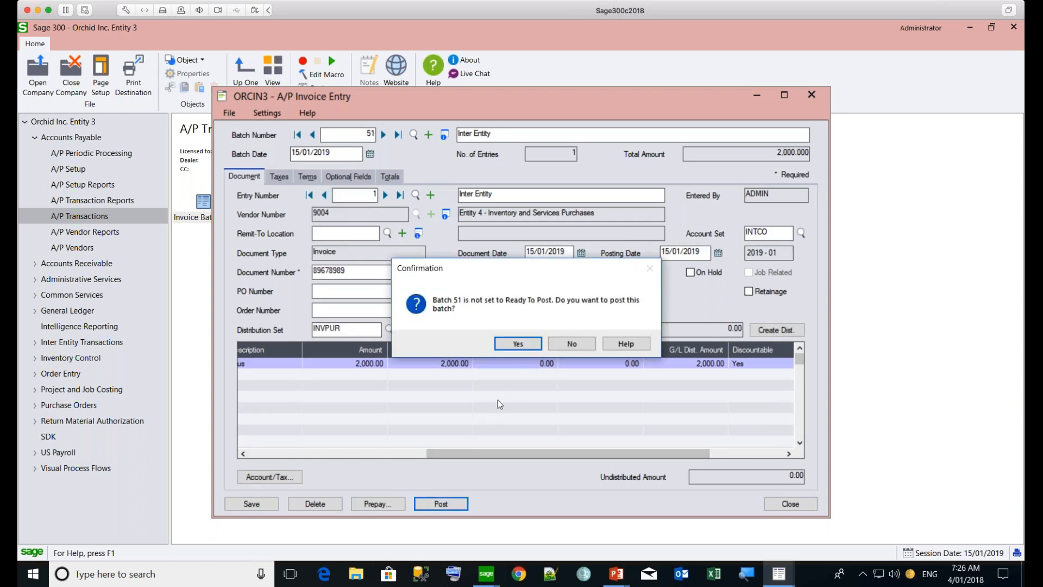
pyautogui.click(519, 344)
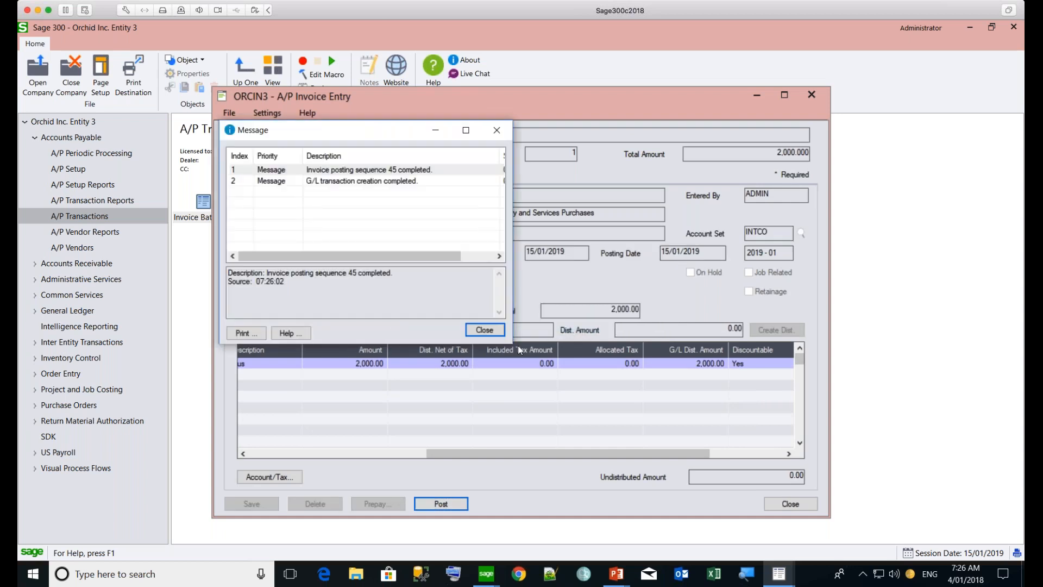
pyautogui.click(488, 332)
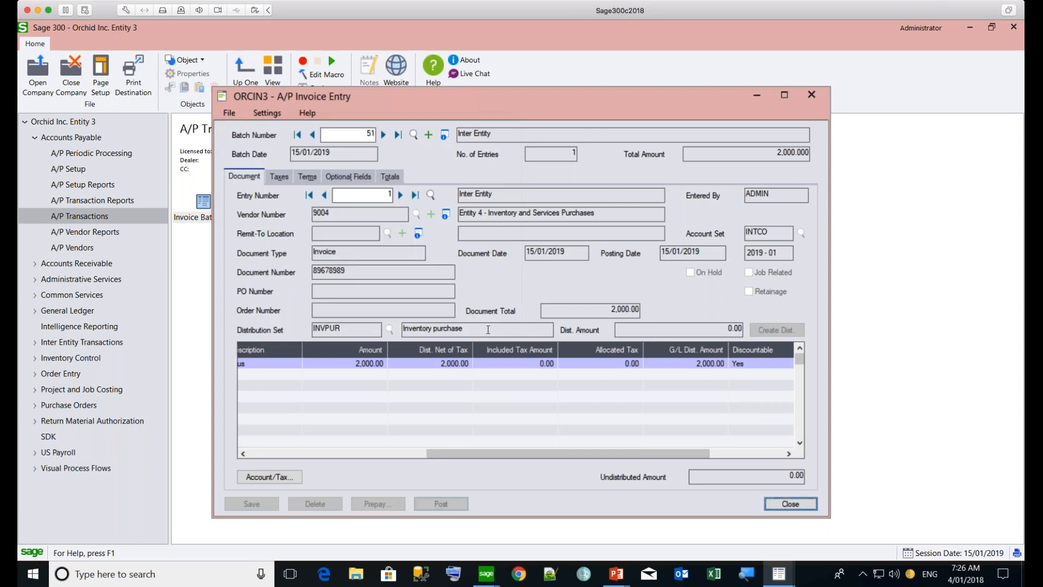
pyautogui.click(777, 506)
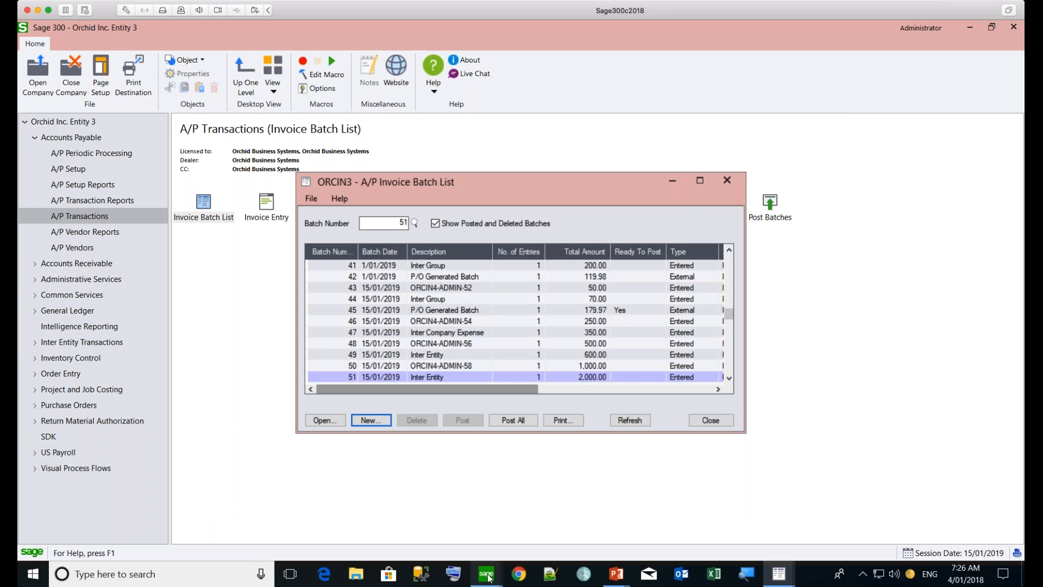
# Switch to the Entity 4 company and open A/R invoice batch 59, described as ORCIN3-ADMIN-51, from its invoice batch list
pyautogui.moveTo(489, 577)
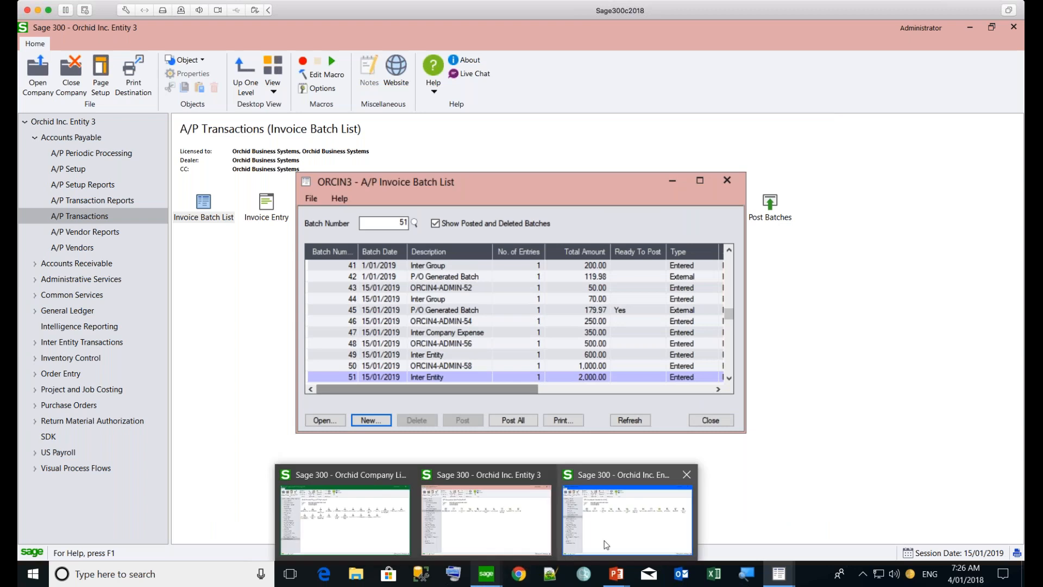
pyautogui.click(611, 540)
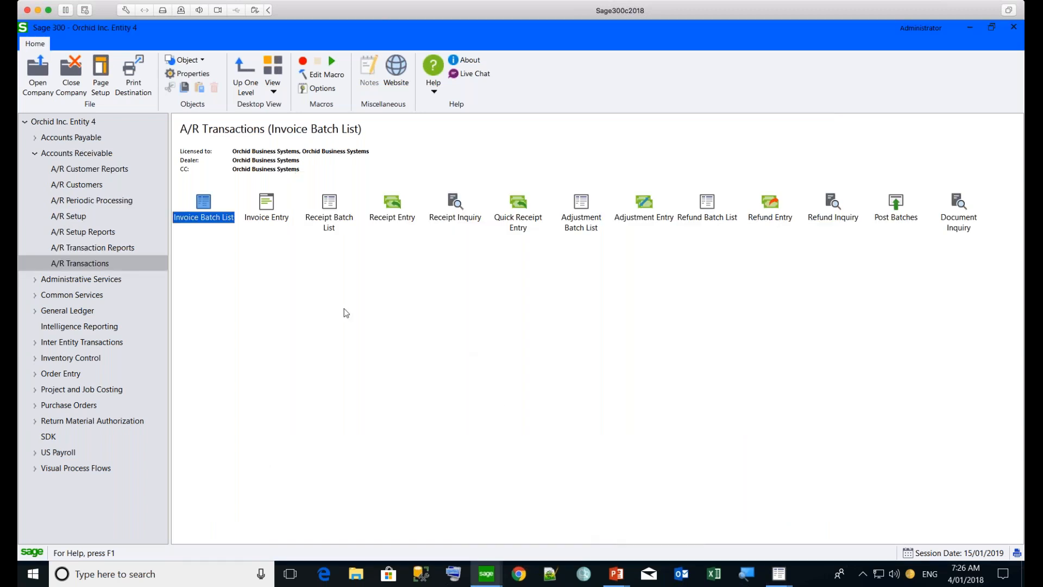
pyautogui.doubleClick(202, 210)
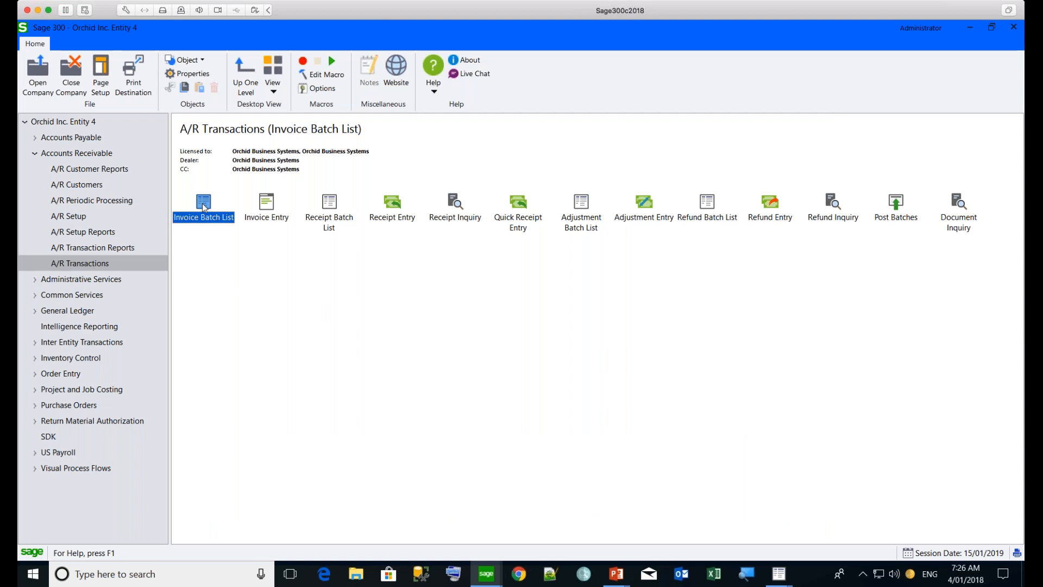
pyautogui.click(391, 123)
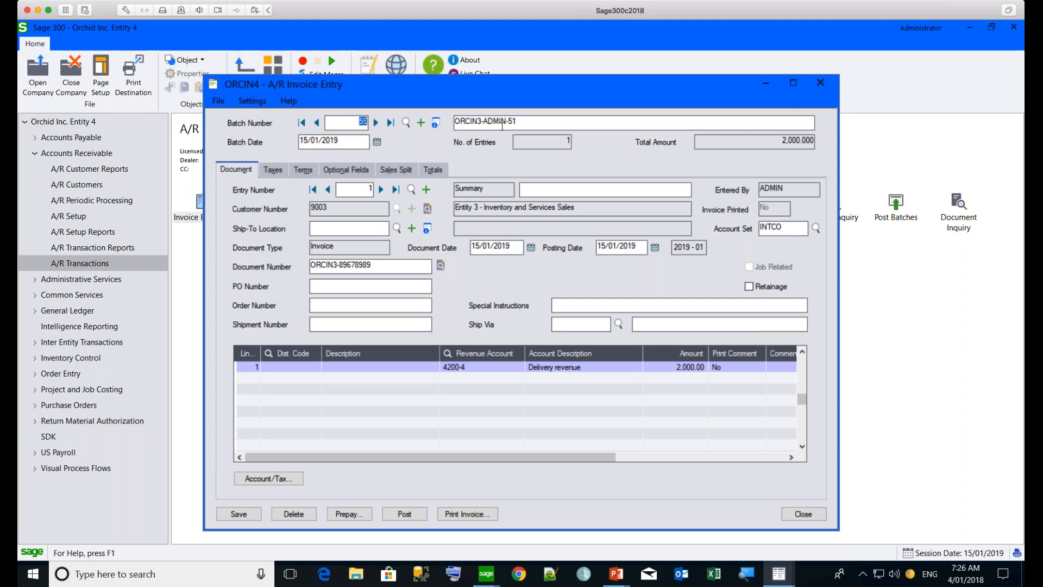
# Post A/R invoice batch 59, dismiss the posting message and close the invoice entry and batch list windows
pyautogui.click(402, 515)
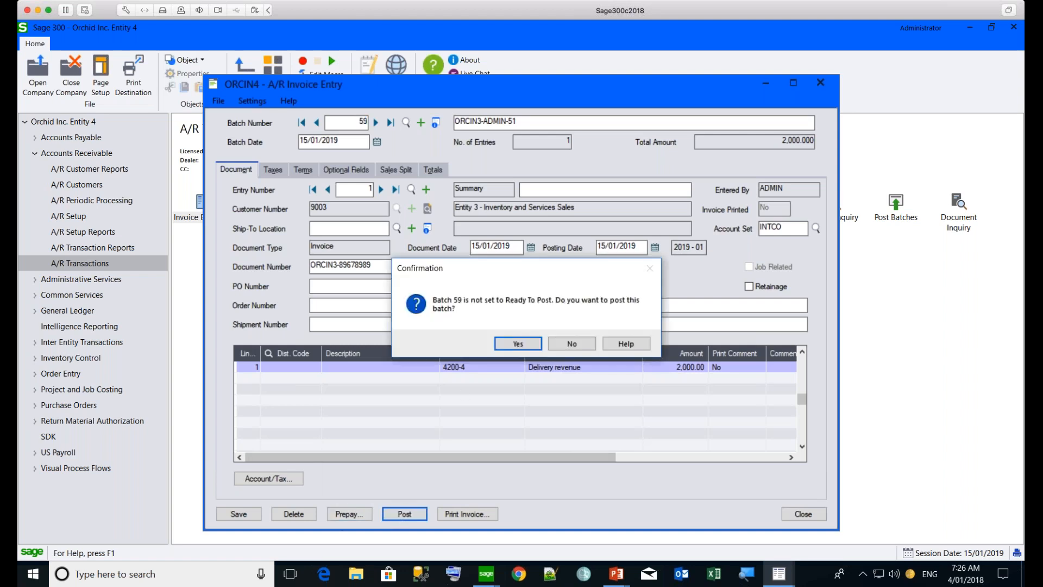
pyautogui.click(515, 345)
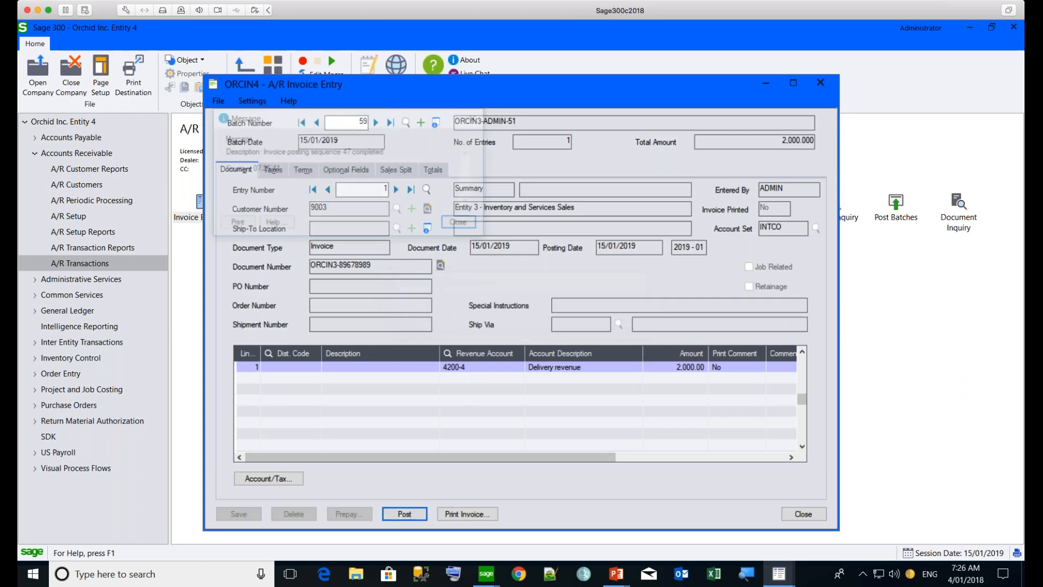
pyautogui.click(463, 224)
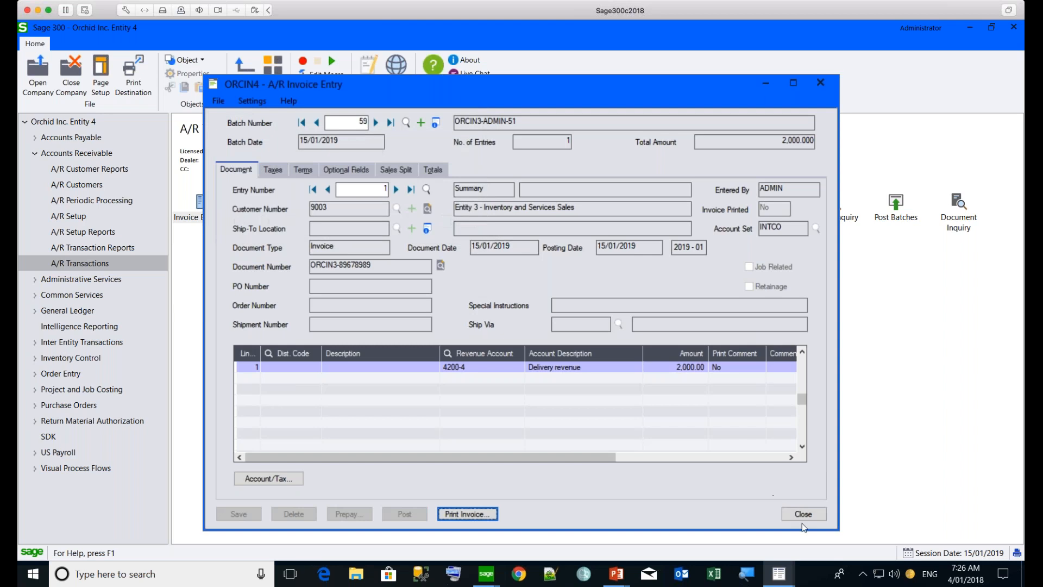
pyautogui.click(806, 518)
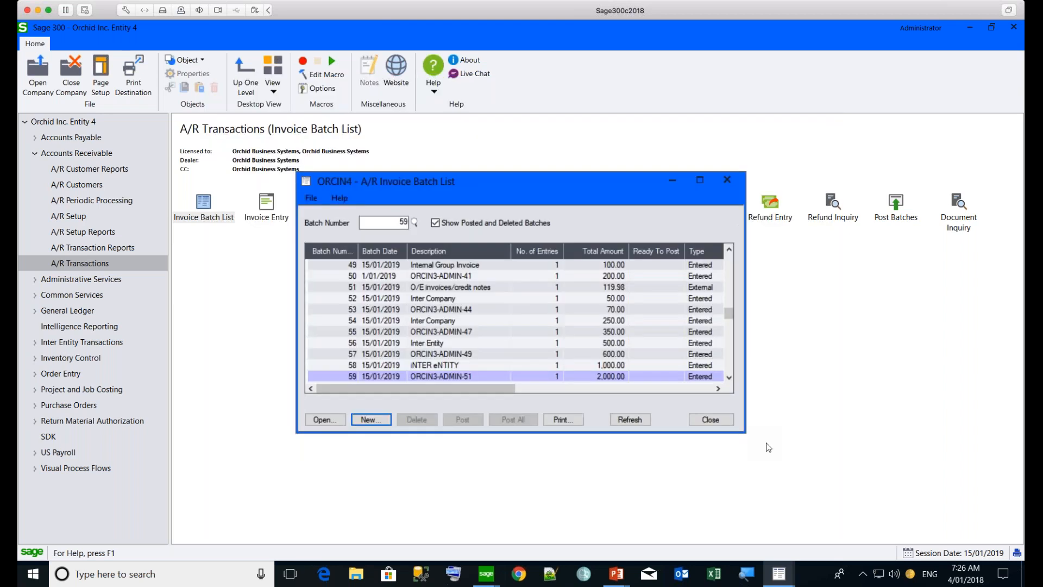
pyautogui.click(709, 419)
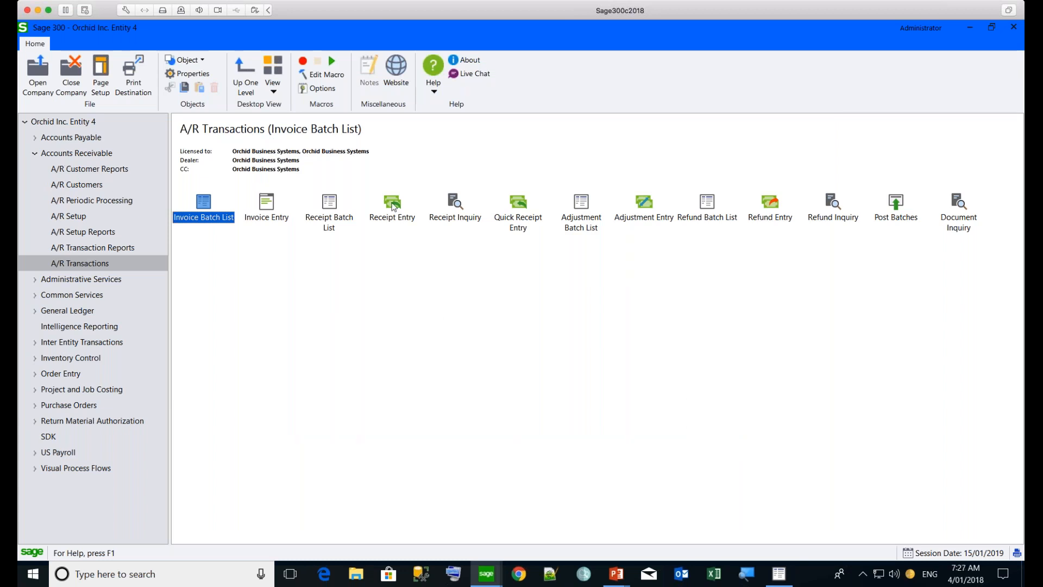
# Create a new A/R receipt batch and describe both the batch and its first entry as Inter Group Receipt
pyautogui.click(337, 205)
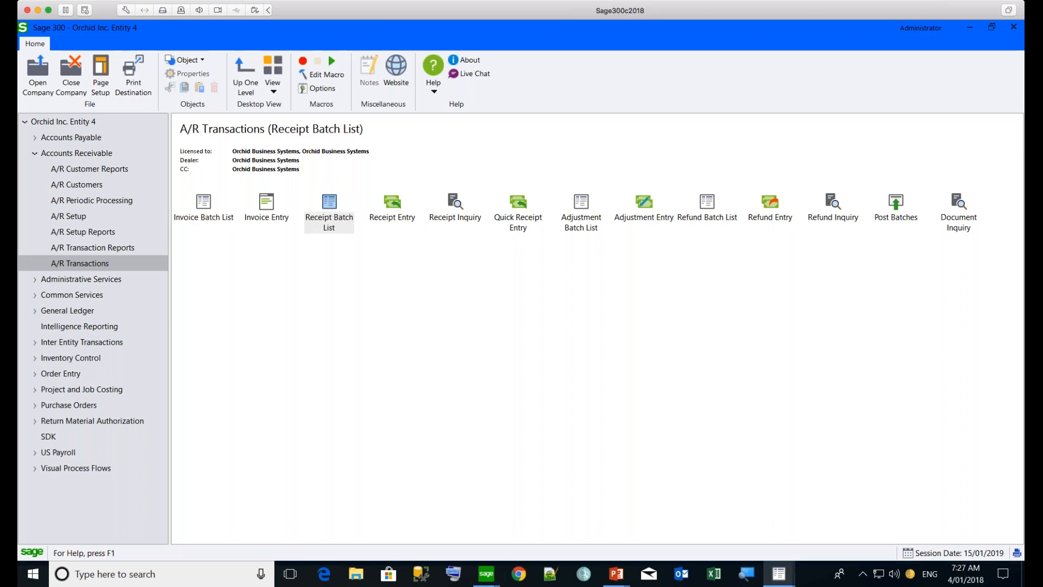
pyautogui.click(375, 421)
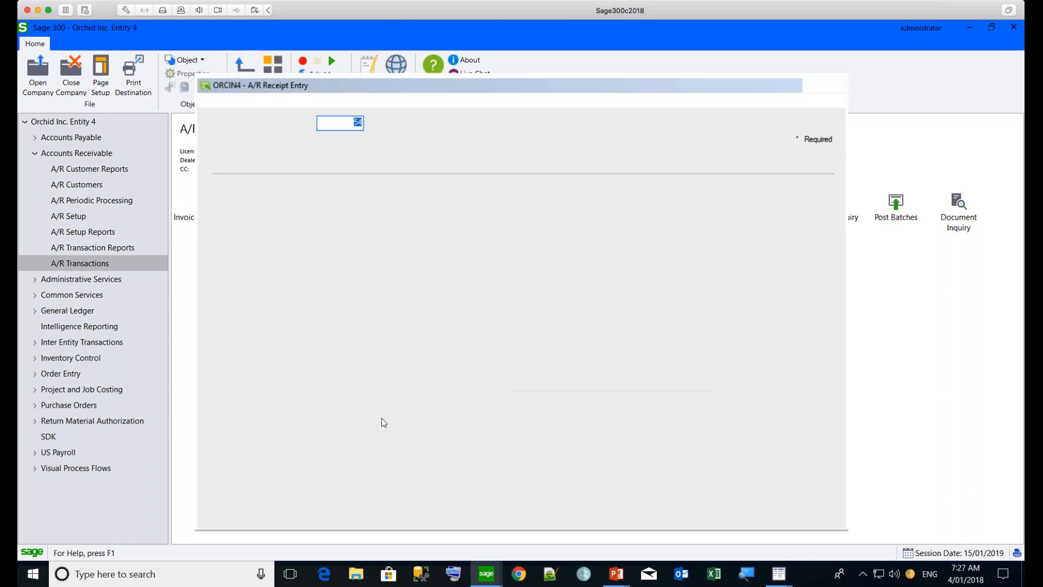
pyautogui.click(498, 123)
pyautogui.write('Inter ')
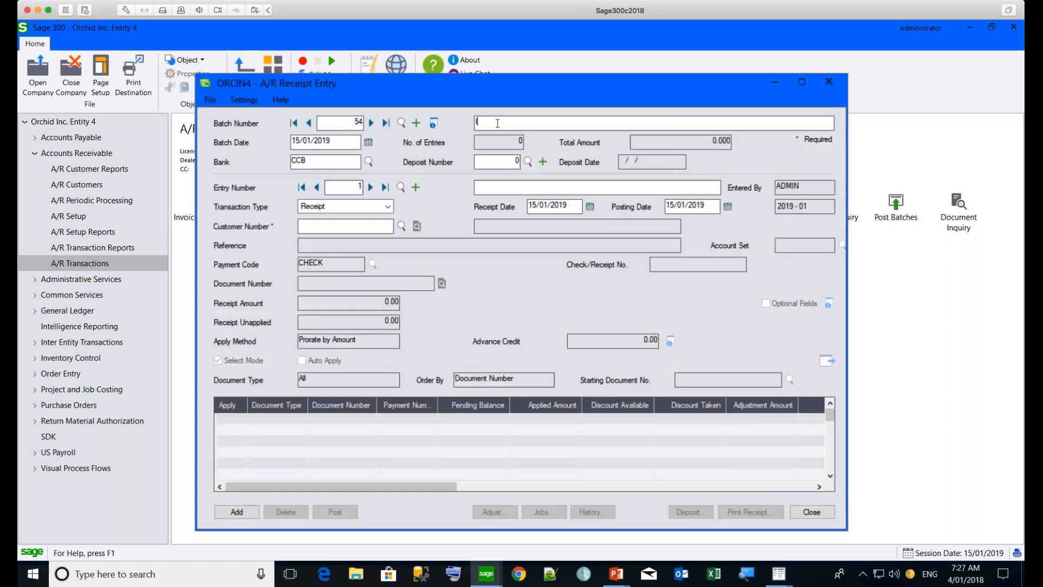
pyautogui.write('Group Receipt')
pyautogui.press('Tab')
pyautogui.press('Tab')
pyautogui.press('Tab')
pyautogui.press('Tab')
pyautogui.press('Tab')
pyautogui.write('Inter Group Receipt')
pyautogui.press('Tab')
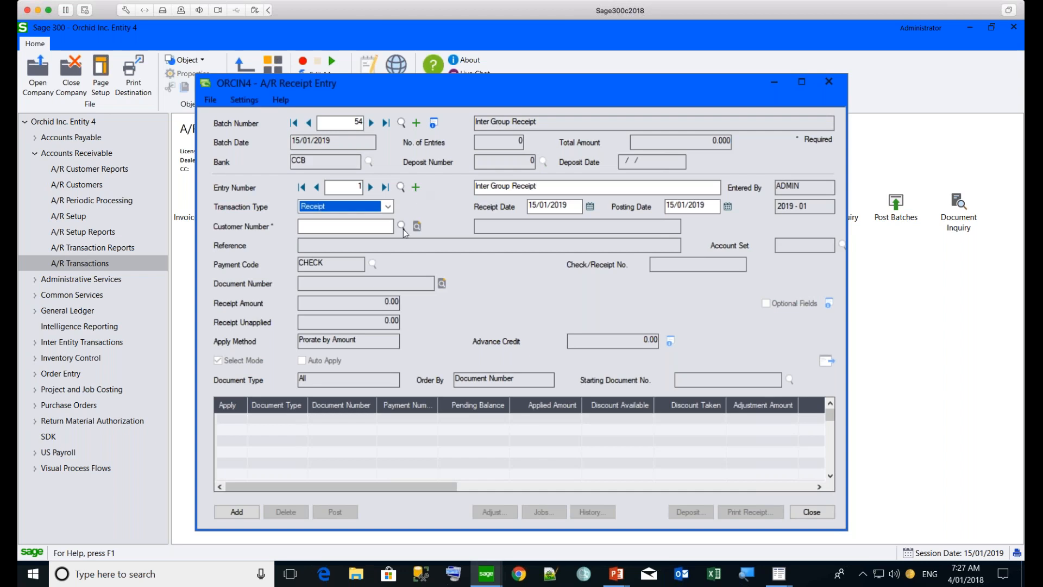
# Enter the customer number of Entity 3 - Inventory and Services Sales and a receipt amount of 3,000.00
pyautogui.click(323, 229)
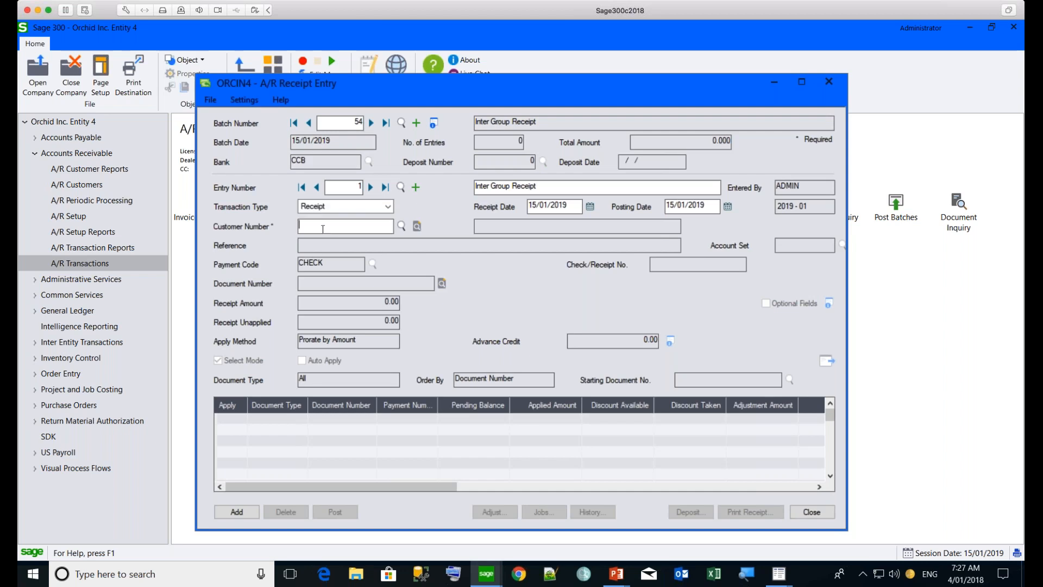
pyautogui.write('9003')
pyautogui.press('Tab')
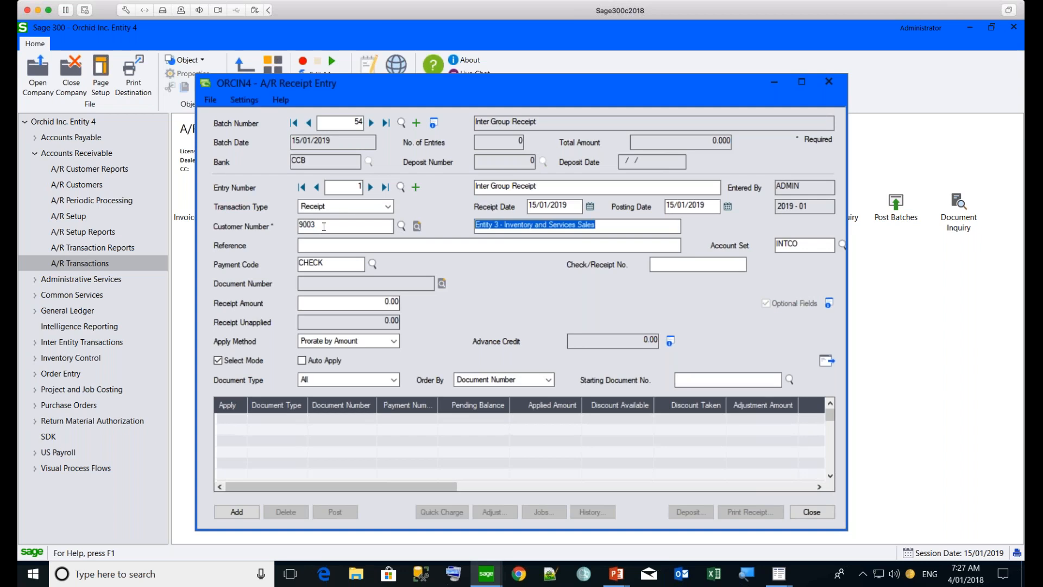
pyautogui.click(387, 305)
pyautogui.write('300')
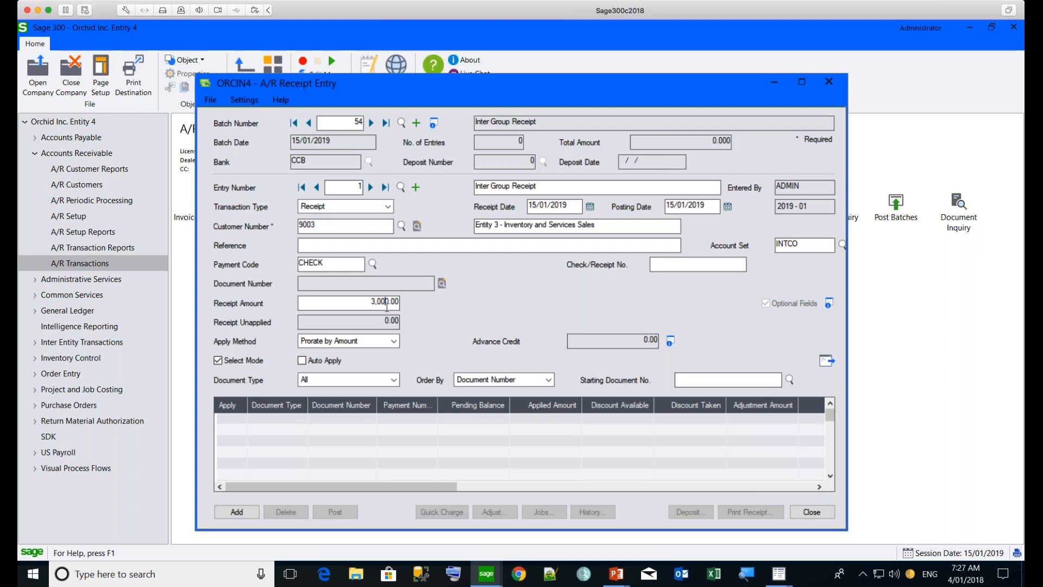
pyautogui.press('Tab')
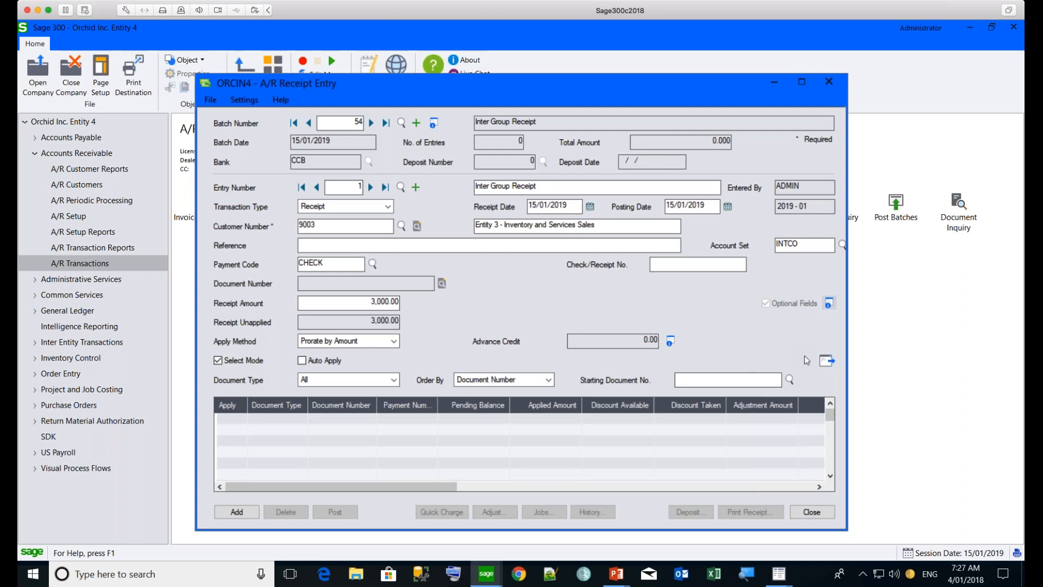
# Restrict the receipt's document type to Invoice and list the customer's invoices available for applying
pyautogui.click(825, 361)
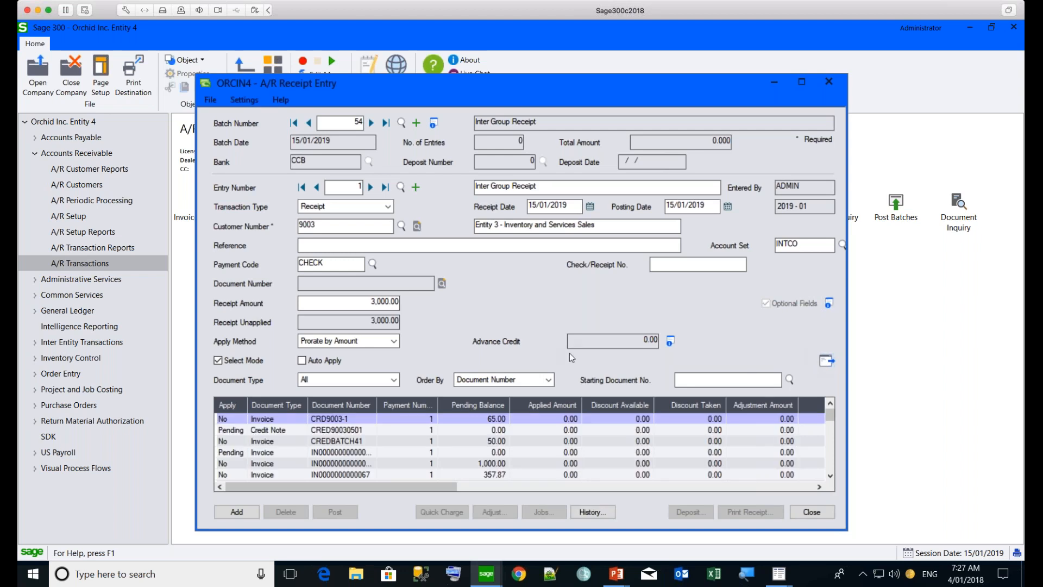
pyautogui.click(388, 382)
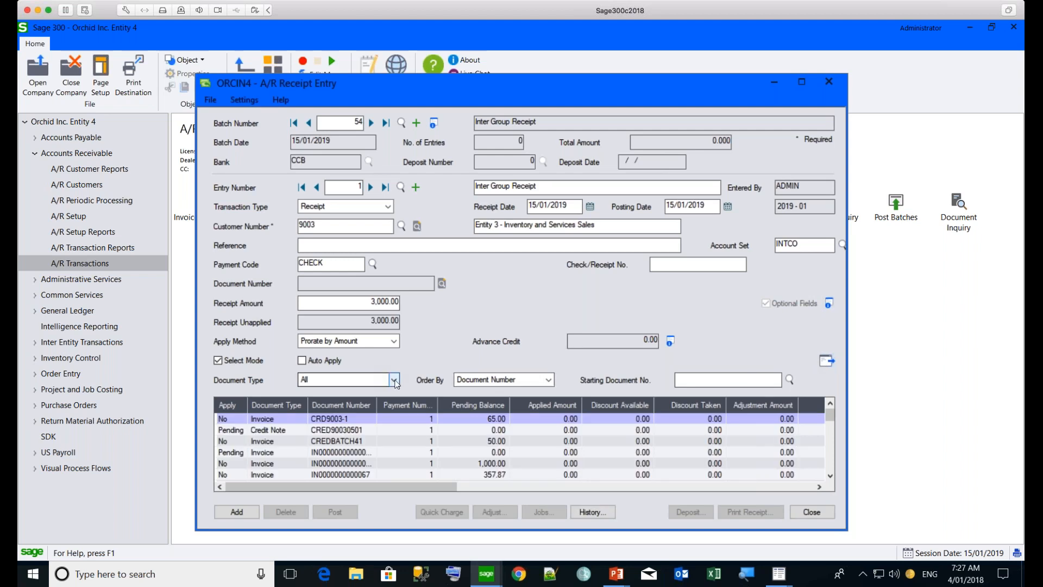
pyautogui.click(389, 404)
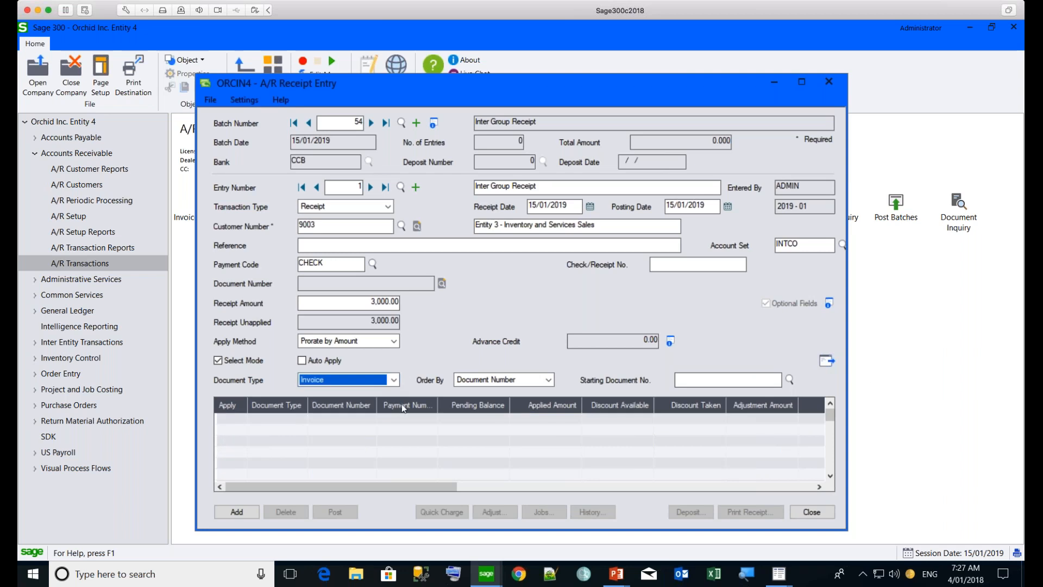
pyautogui.click(826, 361)
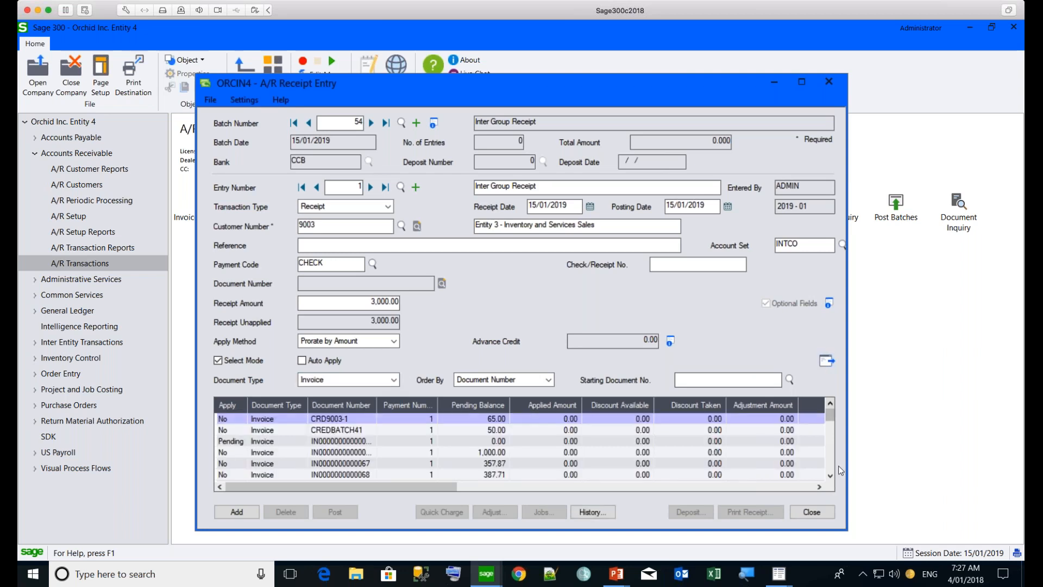
pyautogui.click(830, 477)
pyautogui.click(830, 477)
pyautogui.click(830, 477)
pyautogui.click(830, 477)
pyautogui.click(830, 476)
pyautogui.click(830, 477)
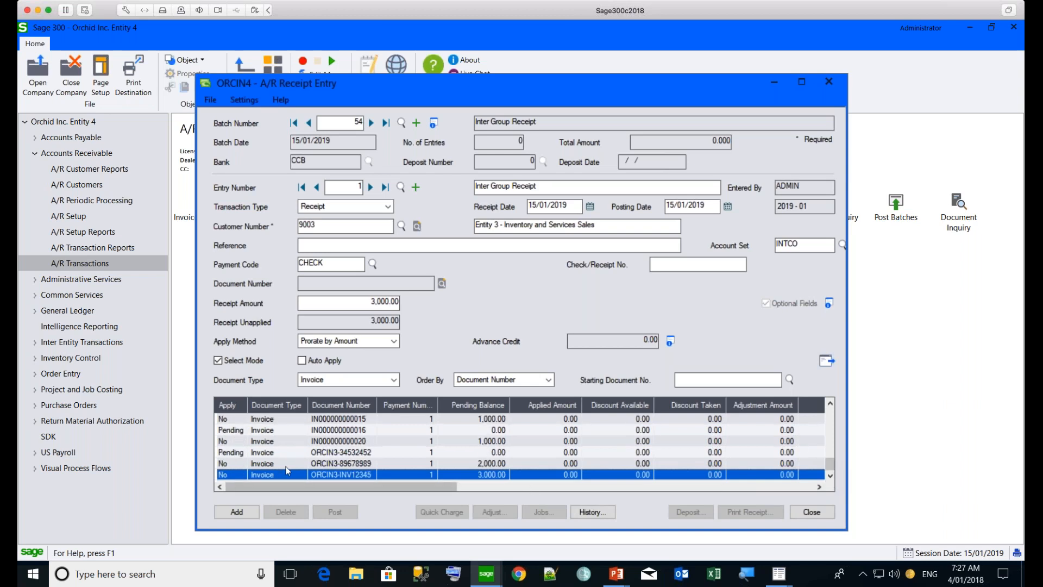
pyautogui.doubleClick(229, 442)
pyautogui.click(228, 464)
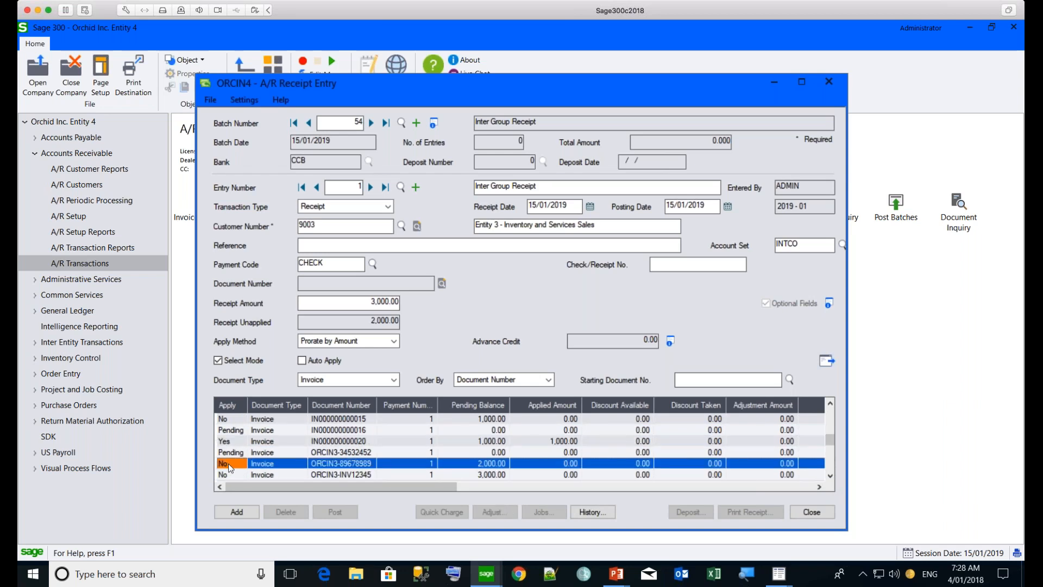
pyautogui.doubleClick(228, 464)
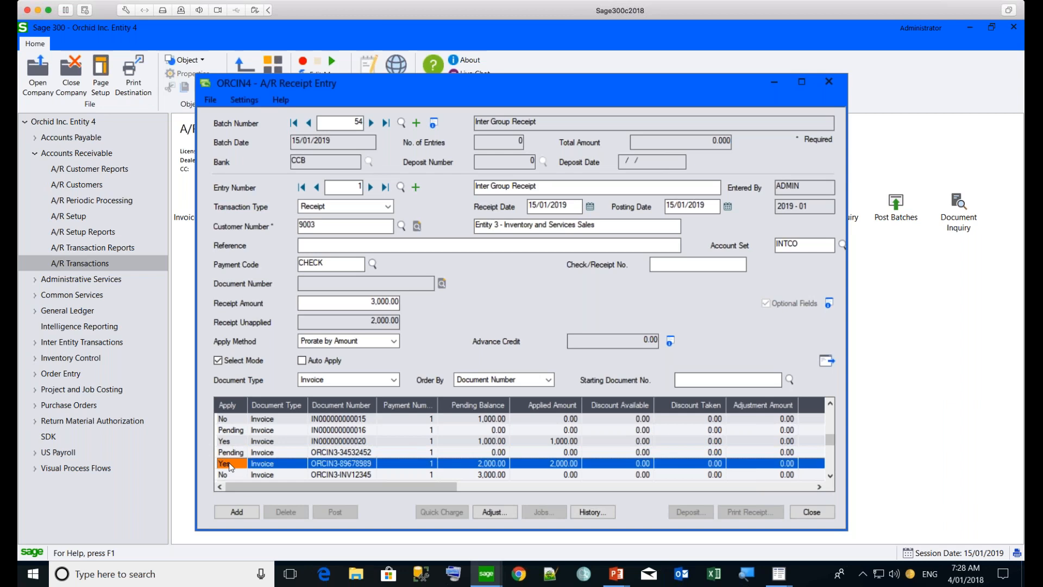
# Add the receipt entry and post A/R receipt batch 54, dismissing the posting message
pyautogui.click(237, 512)
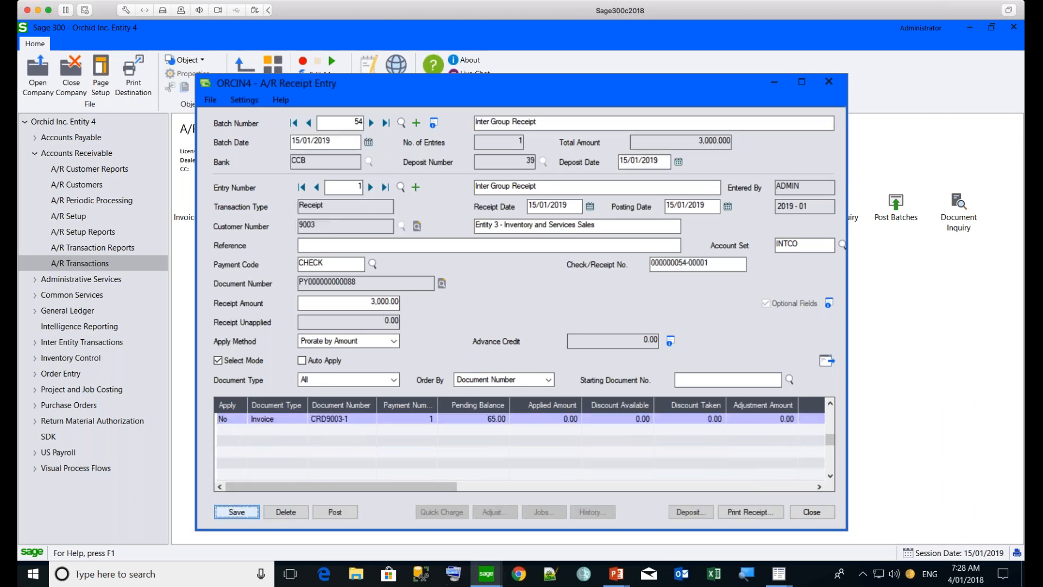
pyautogui.click(316, 187)
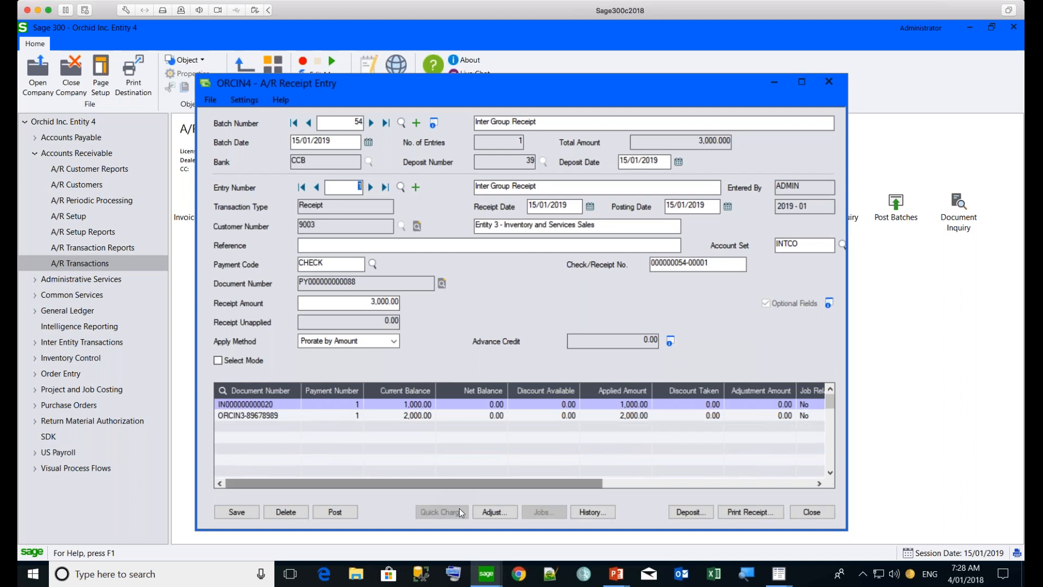
pyautogui.click(324, 511)
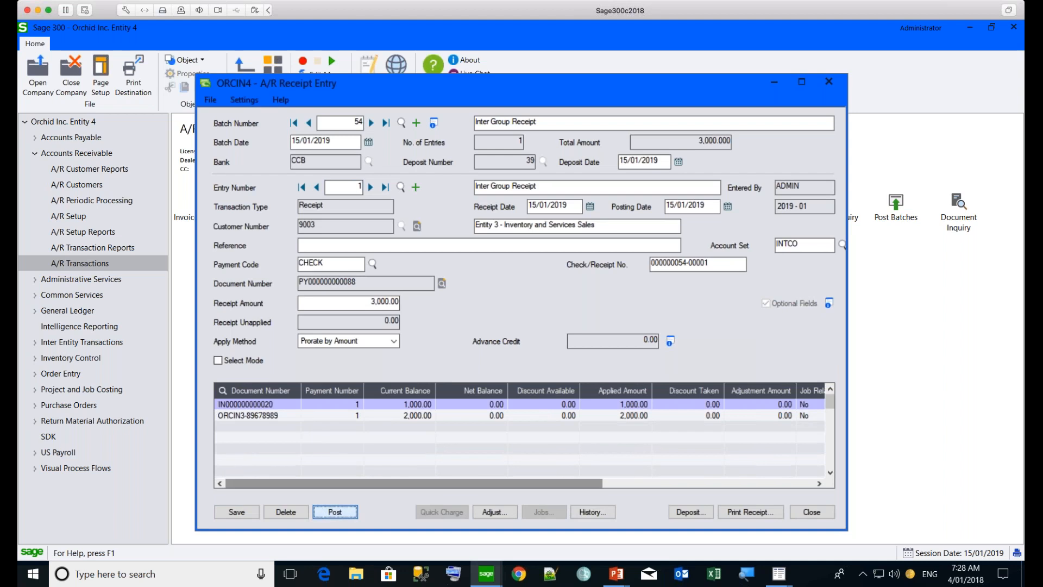
pyautogui.click(518, 344)
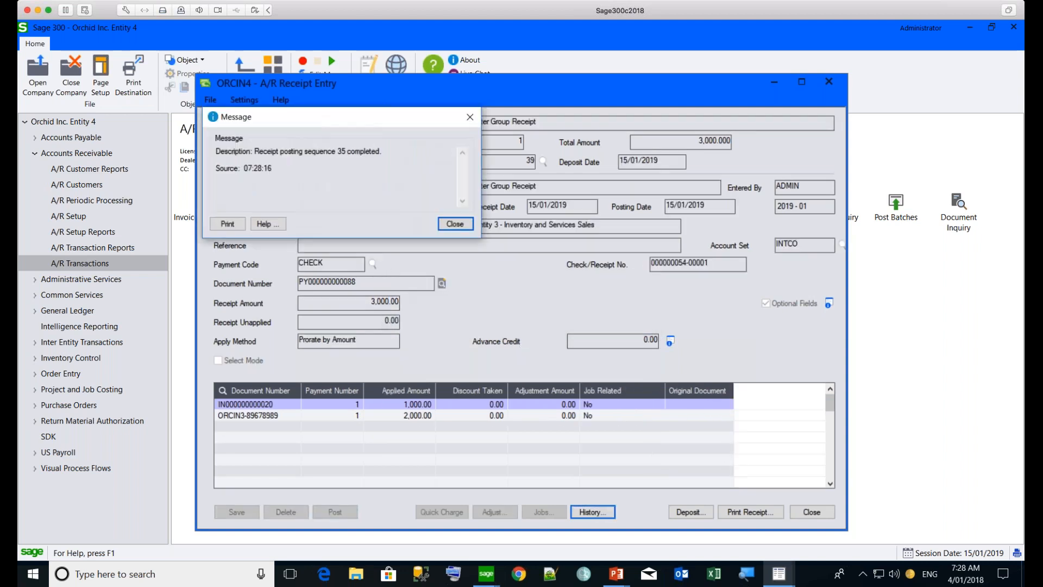
pyautogui.click(461, 226)
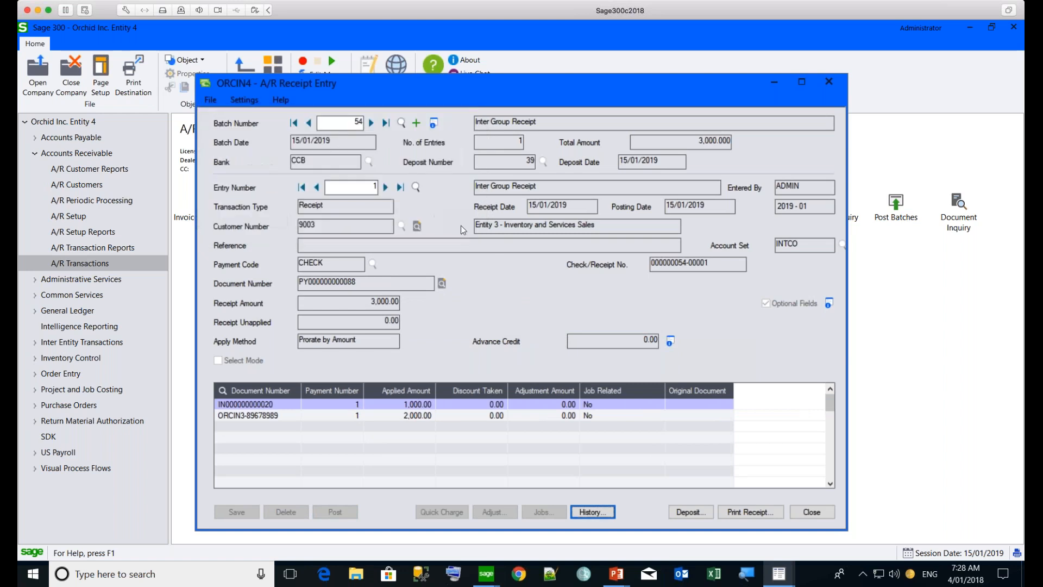
# Switch to Entity 3 and open A/P payment batch 45, ORCIN4-ADMIN-54, from the payment batch list
pyautogui.moveTo(486, 571)
pyautogui.click(481, 542)
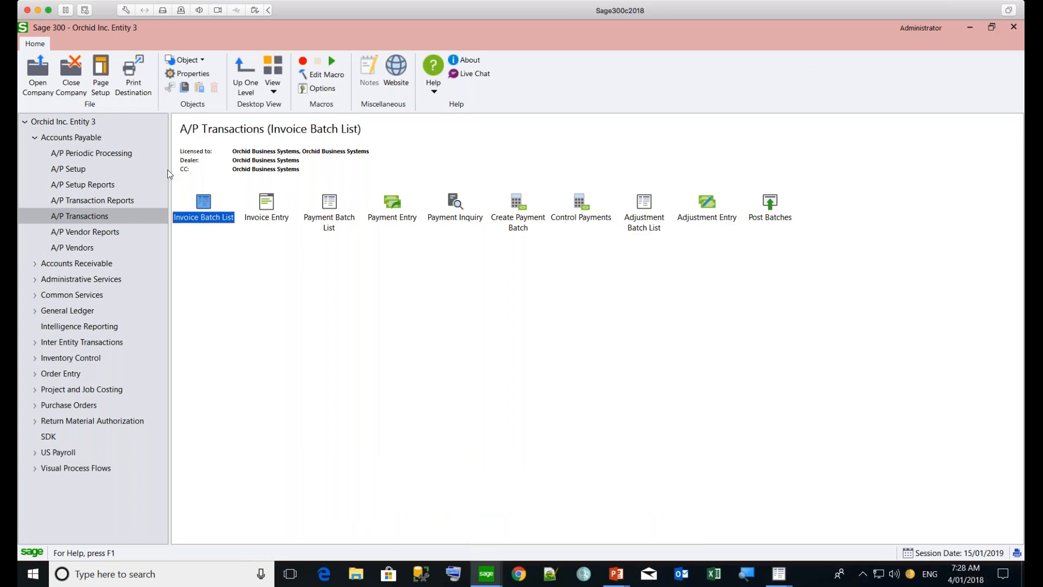
pyautogui.doubleClick(331, 207)
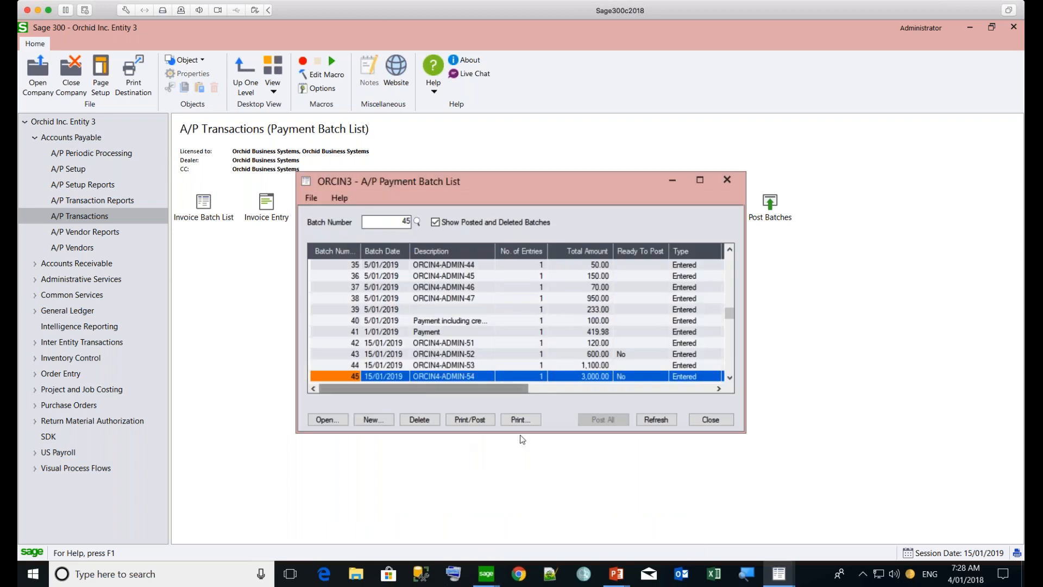
pyautogui.click(729, 379)
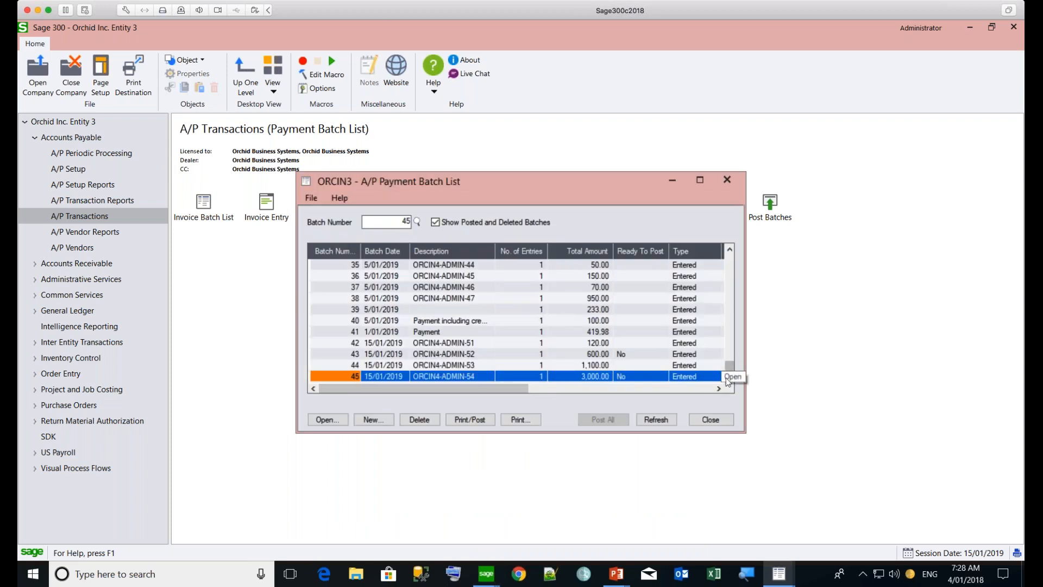
pyautogui.click(324, 419)
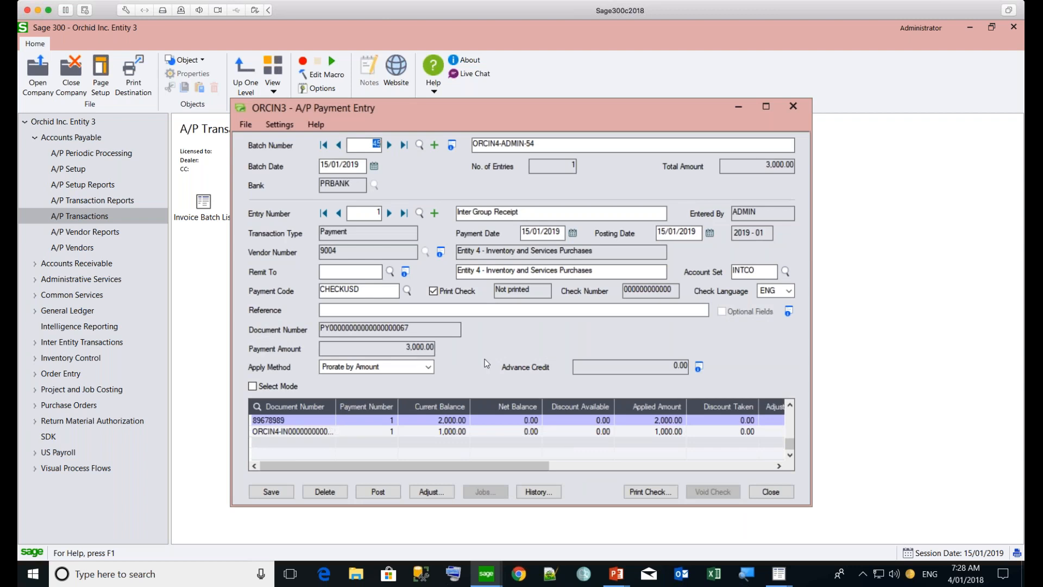
# Post A/P payment batch 45 without printing the check, and close the payment entry and the payment batch list
pyautogui.click(386, 490)
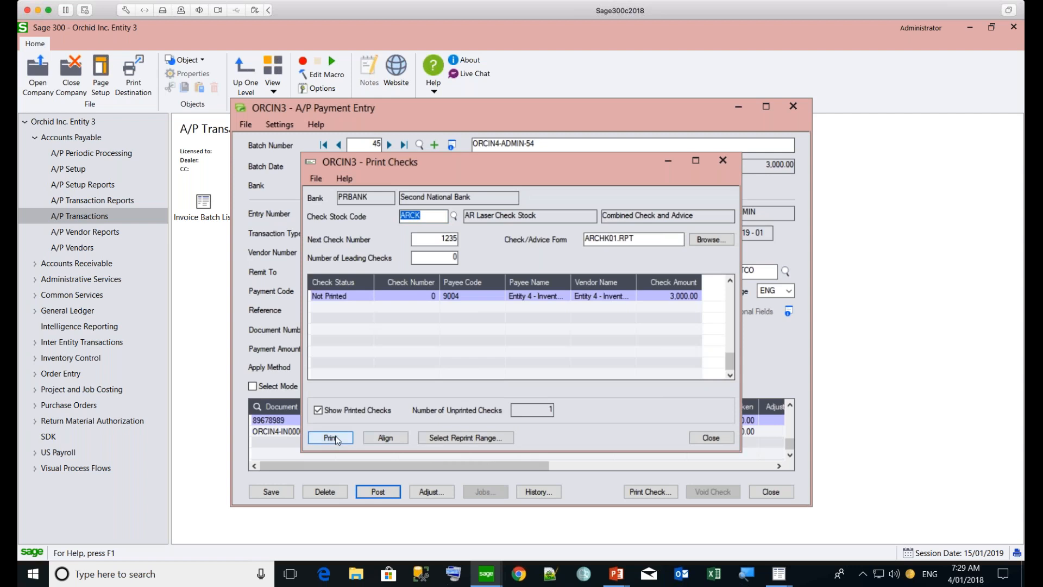
pyautogui.click(708, 439)
pyautogui.click(532, 344)
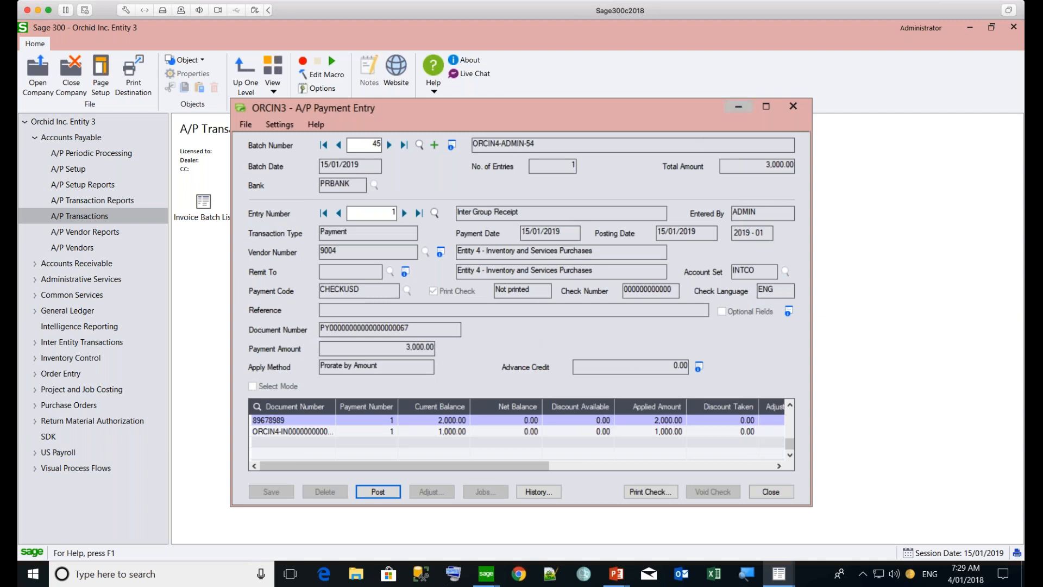
pyautogui.click(796, 106)
pyautogui.click(796, 107)
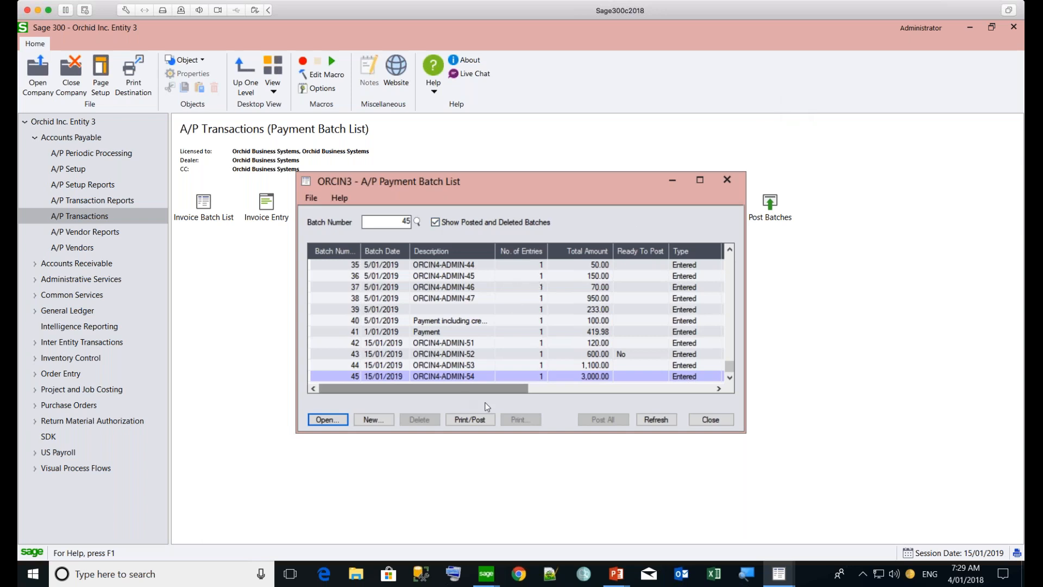
pyautogui.click(706, 420)
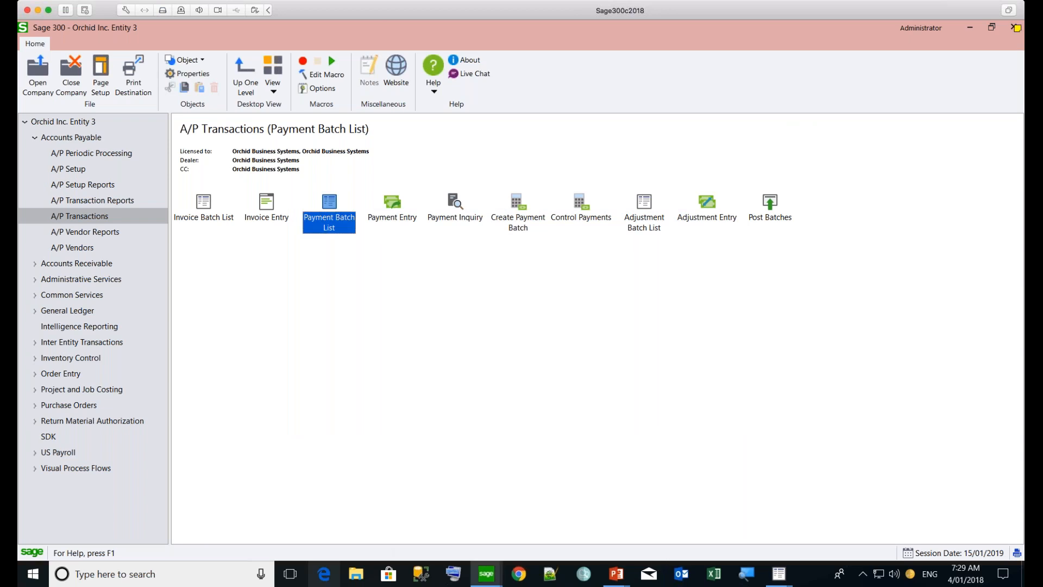
# Start a new purchase order in Entity 3 and enter the vendor number of Entity 4 - Inventory and Services Purchases
pyautogui.click(36, 407)
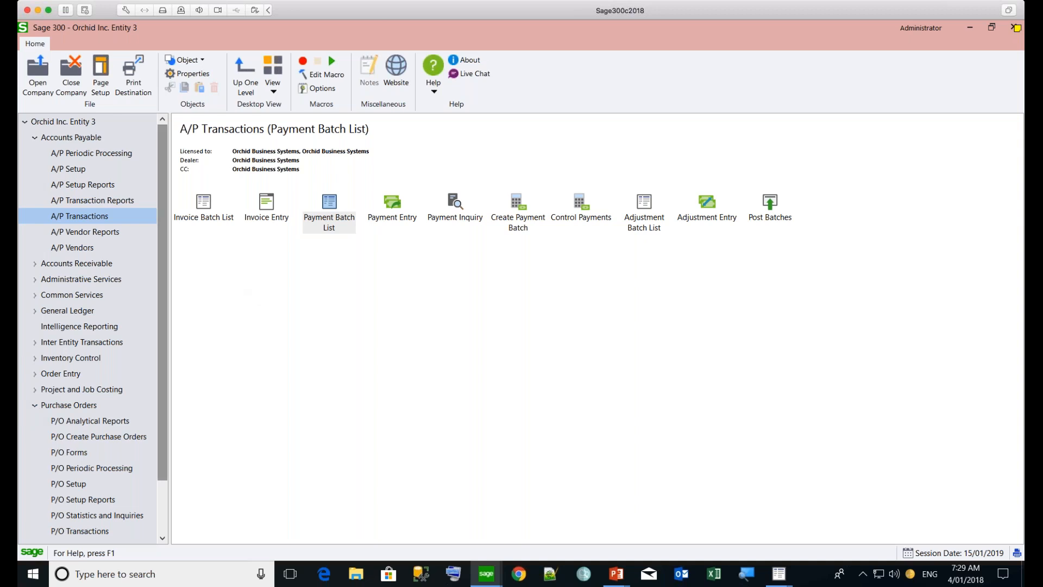
pyautogui.scroll(-1, 162, 424)
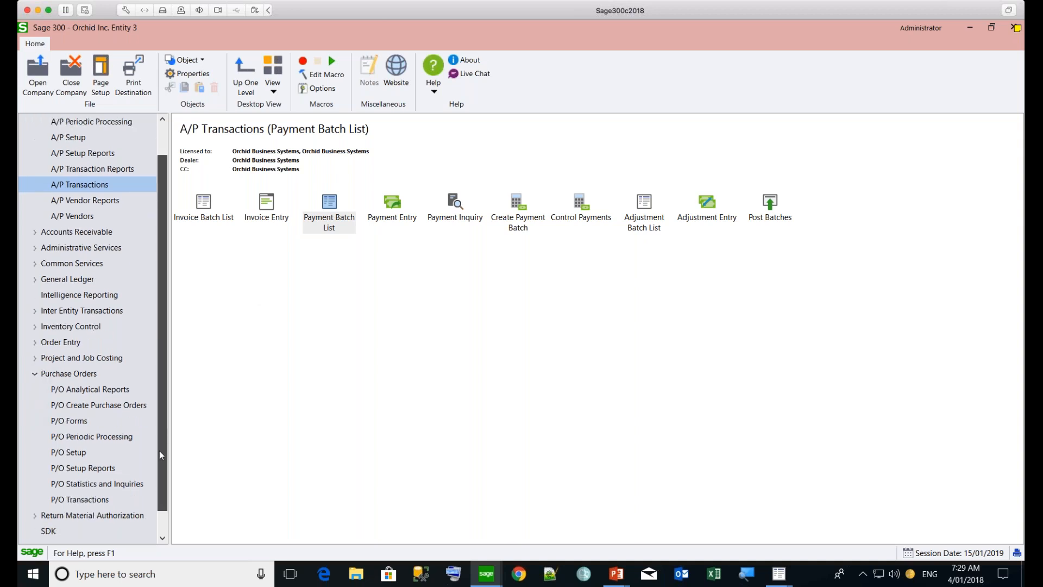
pyautogui.click(101, 501)
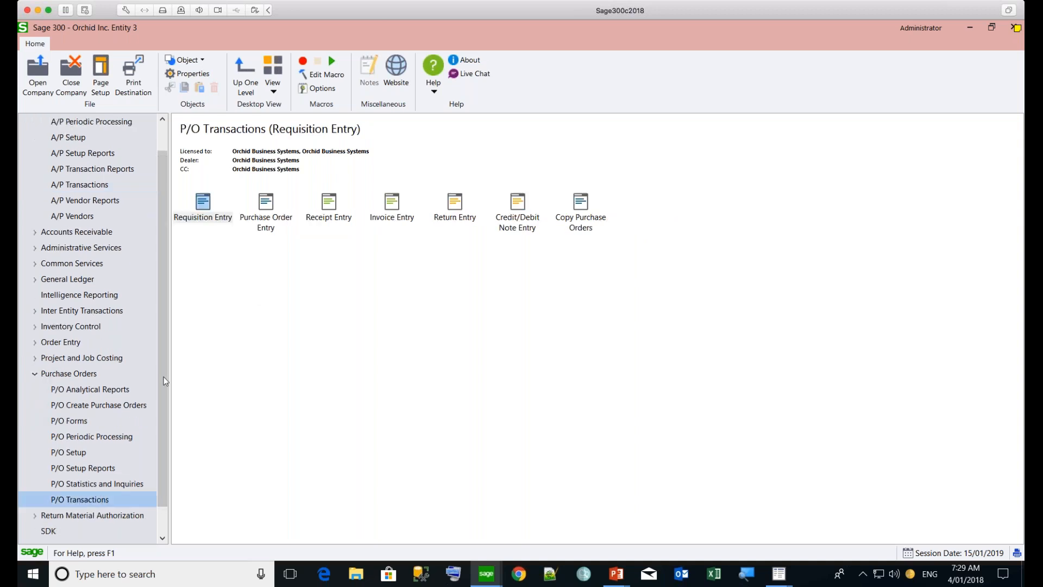
pyautogui.click(266, 206)
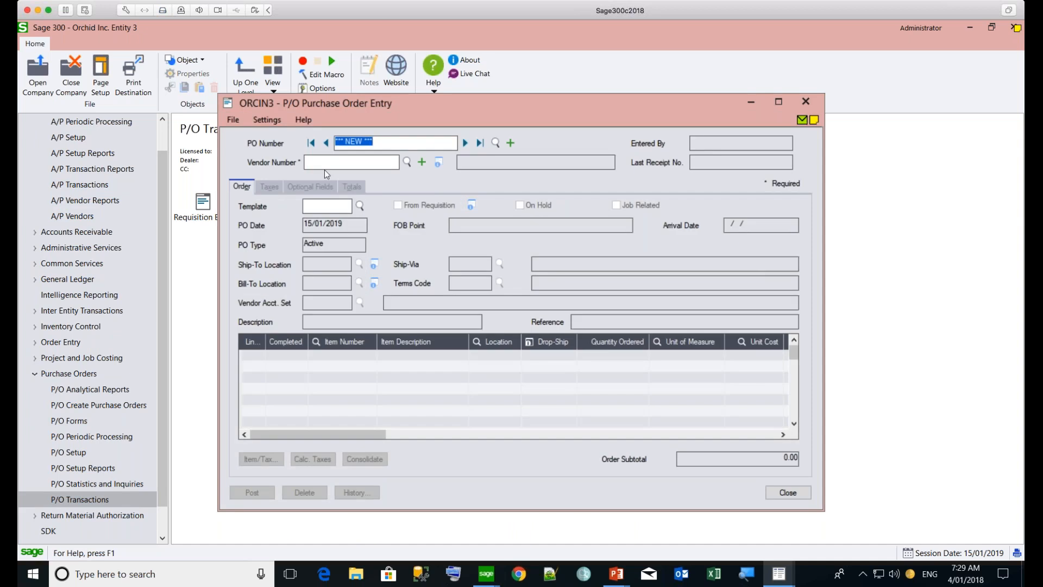
pyautogui.click(326, 164)
pyautogui.write('9004')
pyautogui.press('Tab')
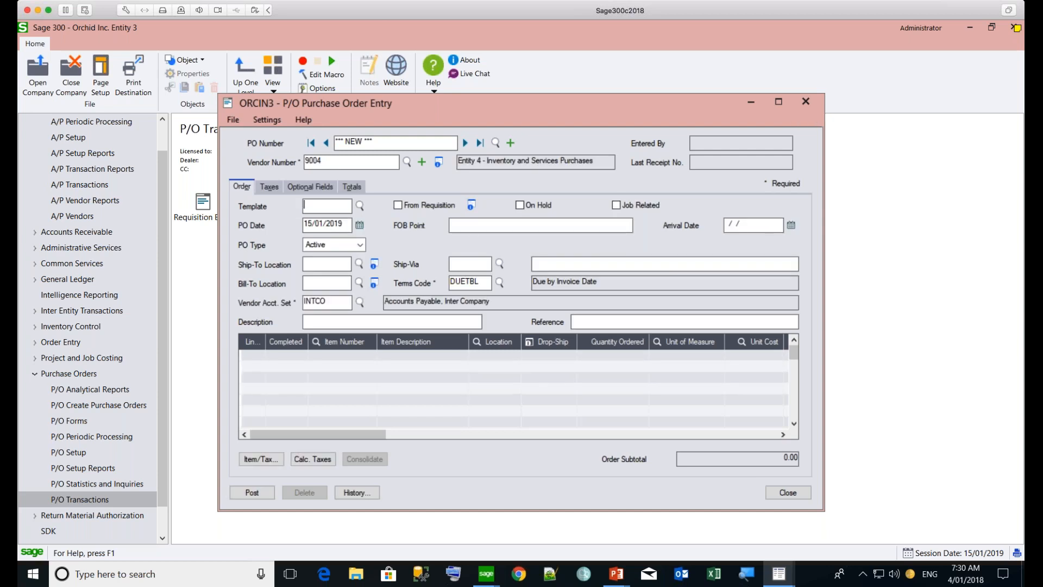
# Add a purchase order line for item A1-103/0, Fluorescent Desk Lamp, at location 1 with a quantity ordered of 10
pyautogui.click(322, 356)
pyautogui.click(327, 356)
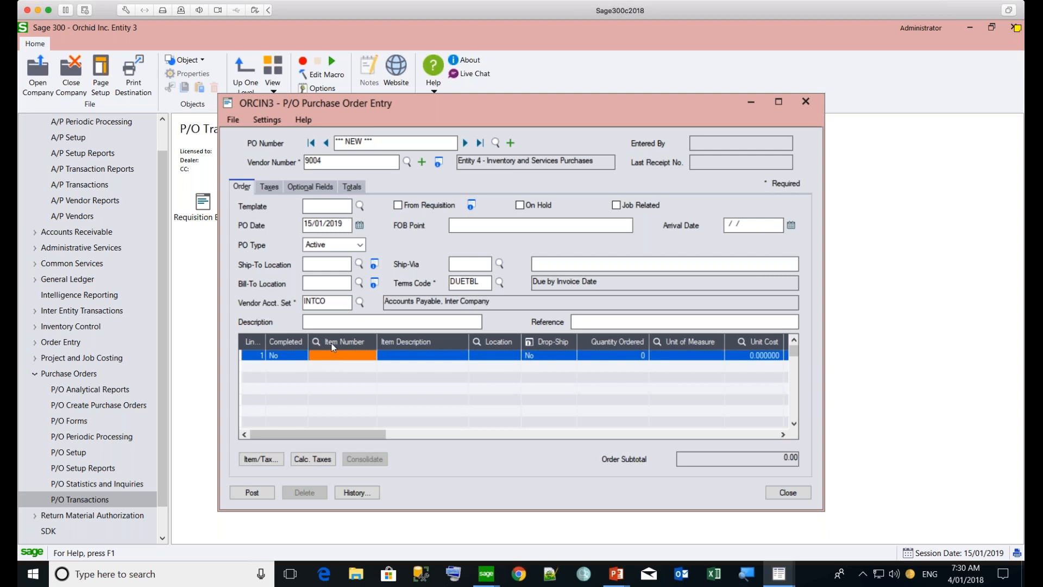
pyautogui.press('F5')
pyautogui.click(359, 263)
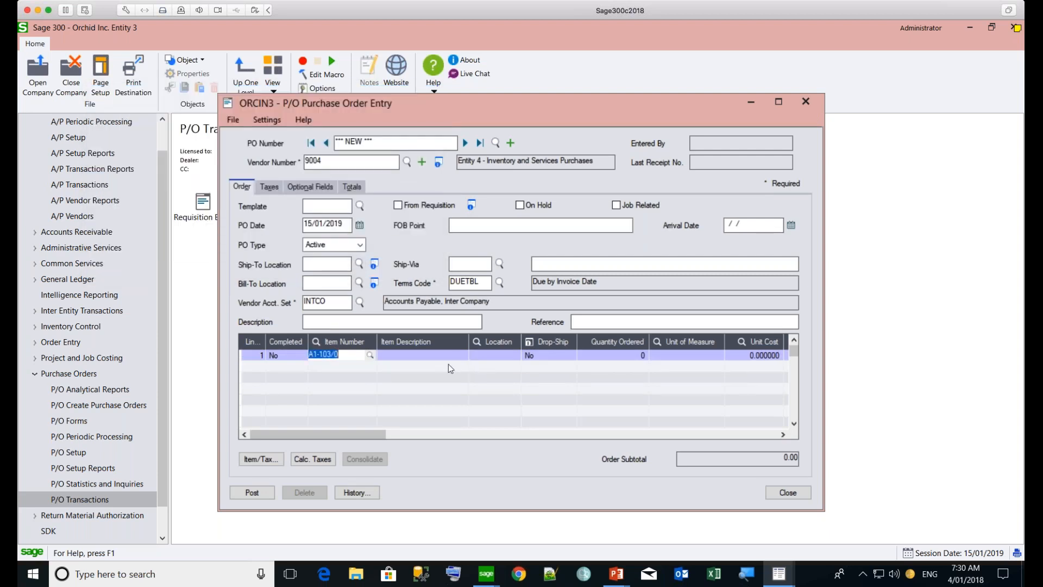
pyautogui.click(480, 357)
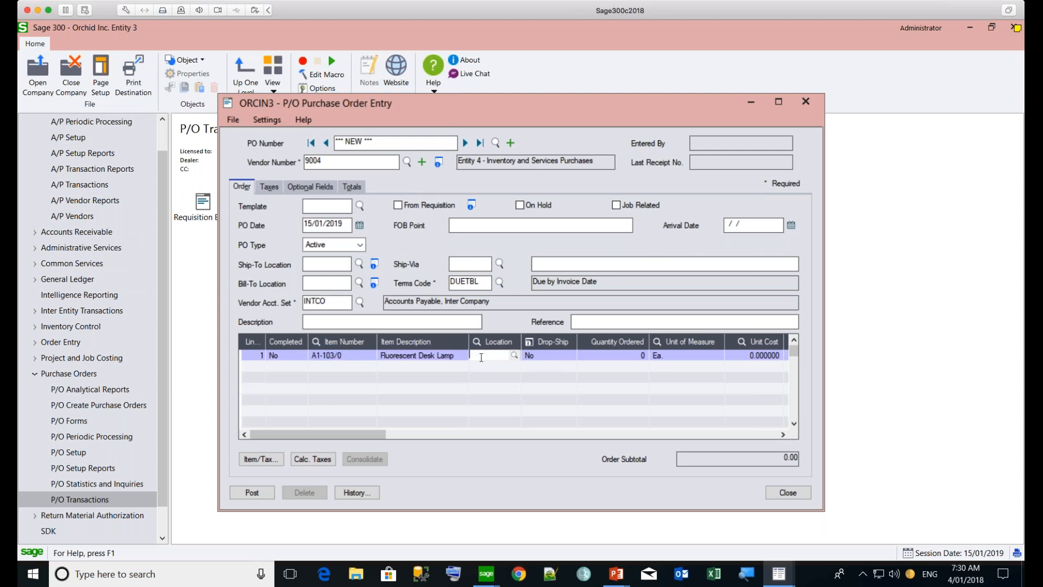
pyautogui.click(514, 356)
pyautogui.click(358, 264)
pyautogui.click(628, 354)
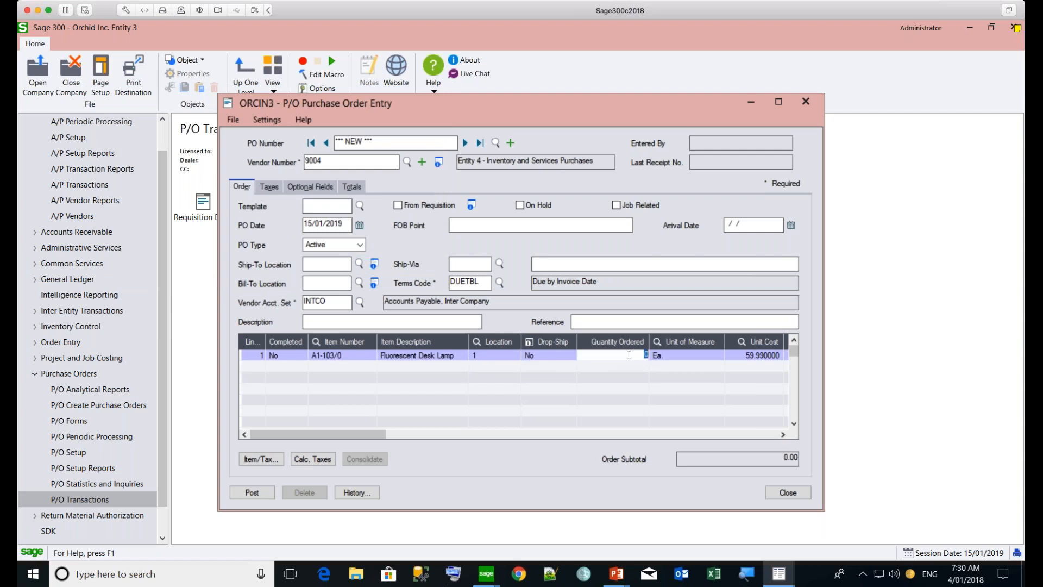
pyautogui.write('10')
pyautogui.press('Tab')
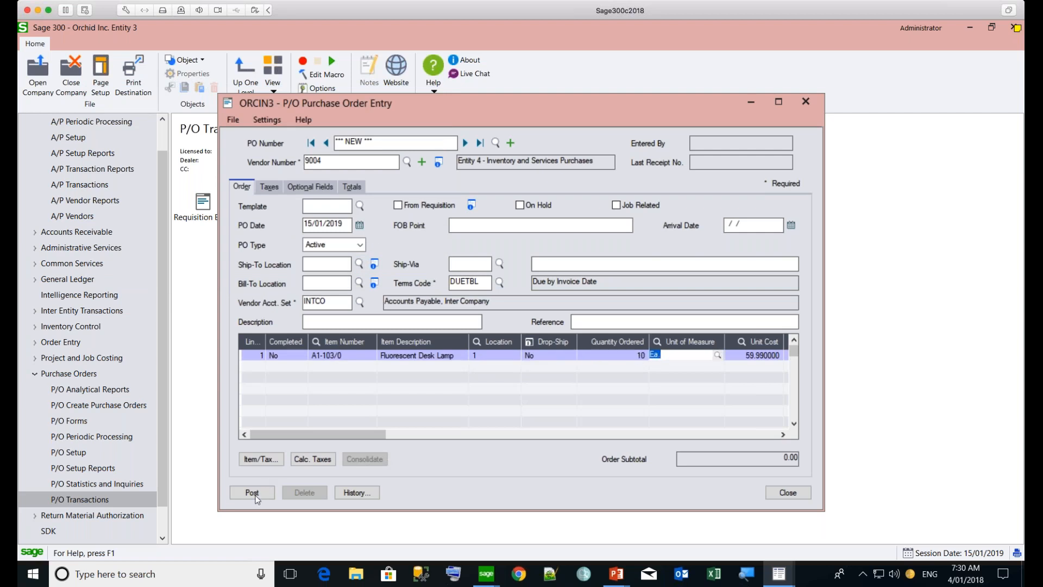
# Post the purchase order, acknowledge the inter entity trade message and decline printing
pyautogui.click(253, 493)
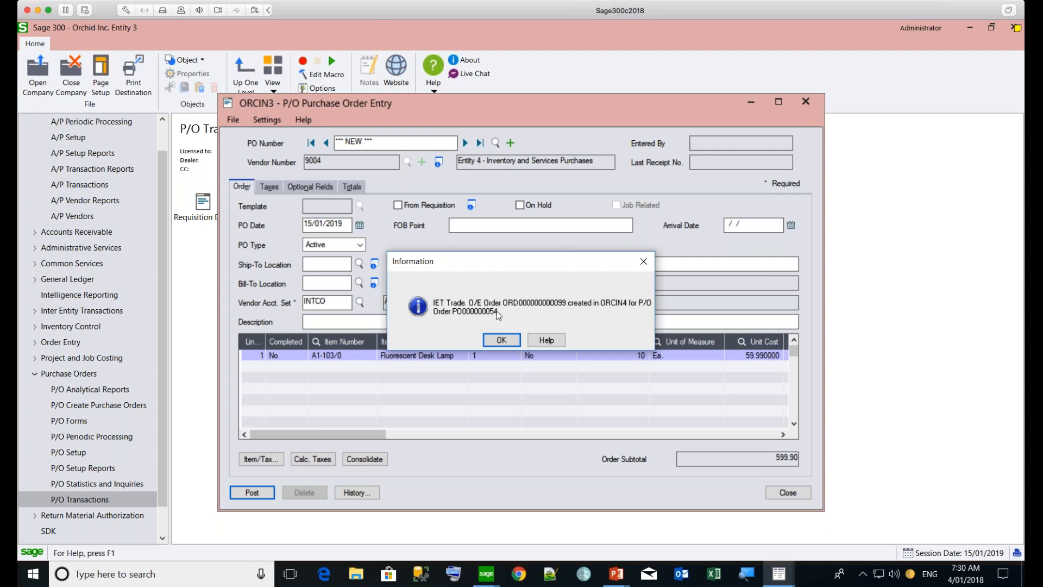
pyautogui.click(501, 340)
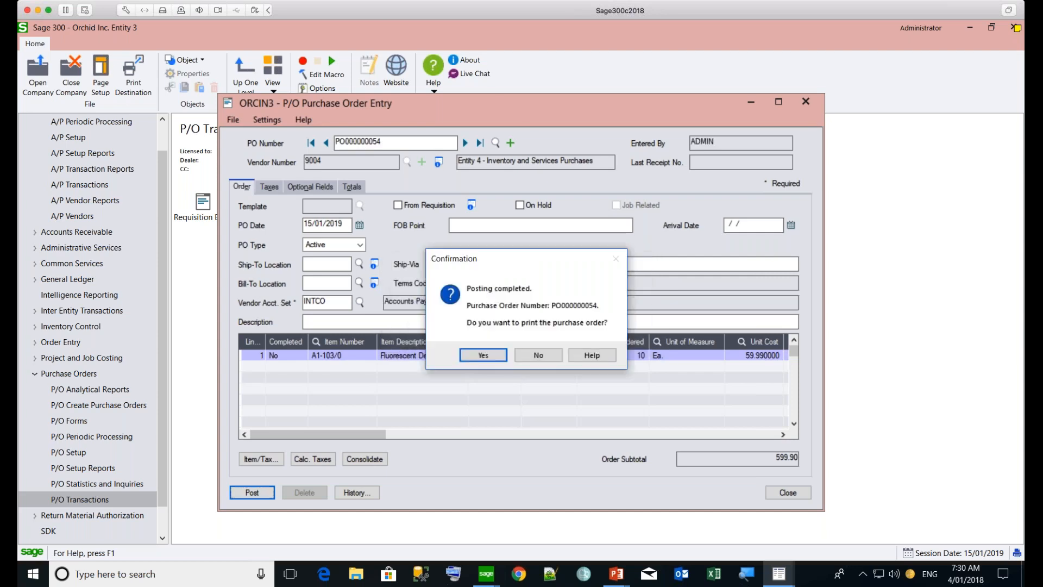
pyautogui.click(533, 354)
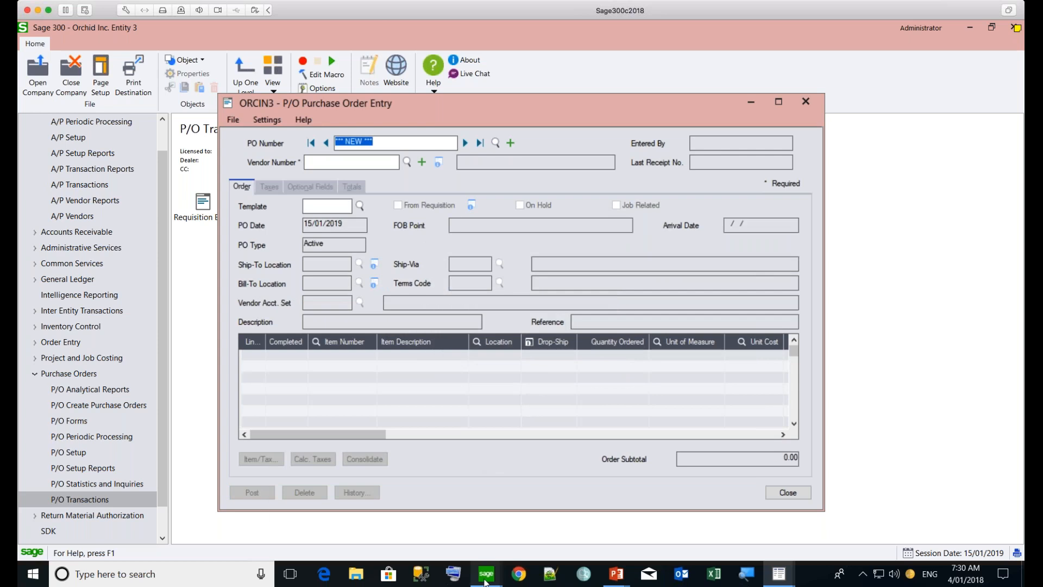
# Switch to Entity 4 and display the last order in O/E Order Entry
pyautogui.moveTo(486, 573)
pyautogui.click(627, 546)
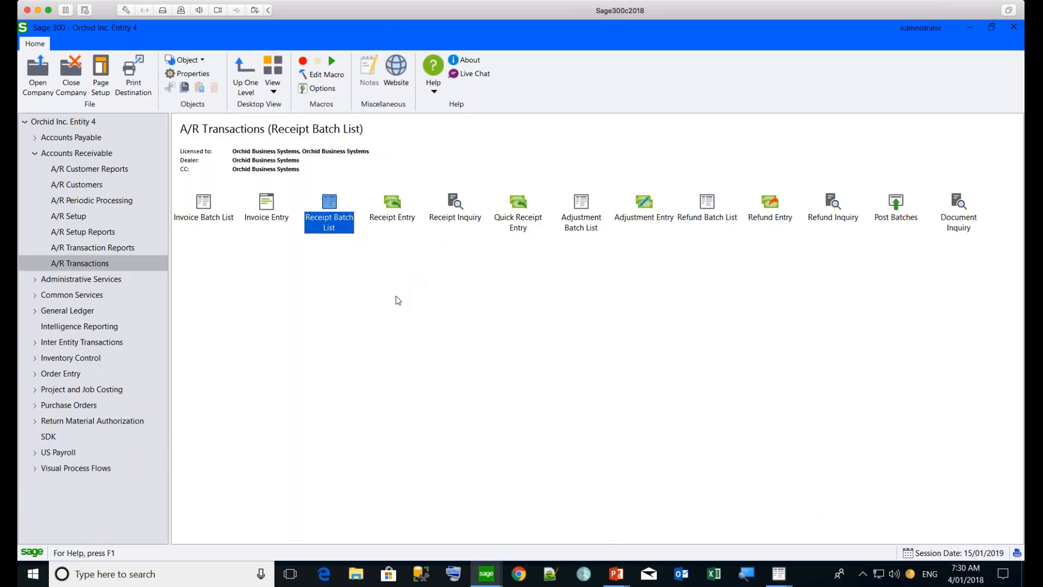
pyautogui.click(35, 153)
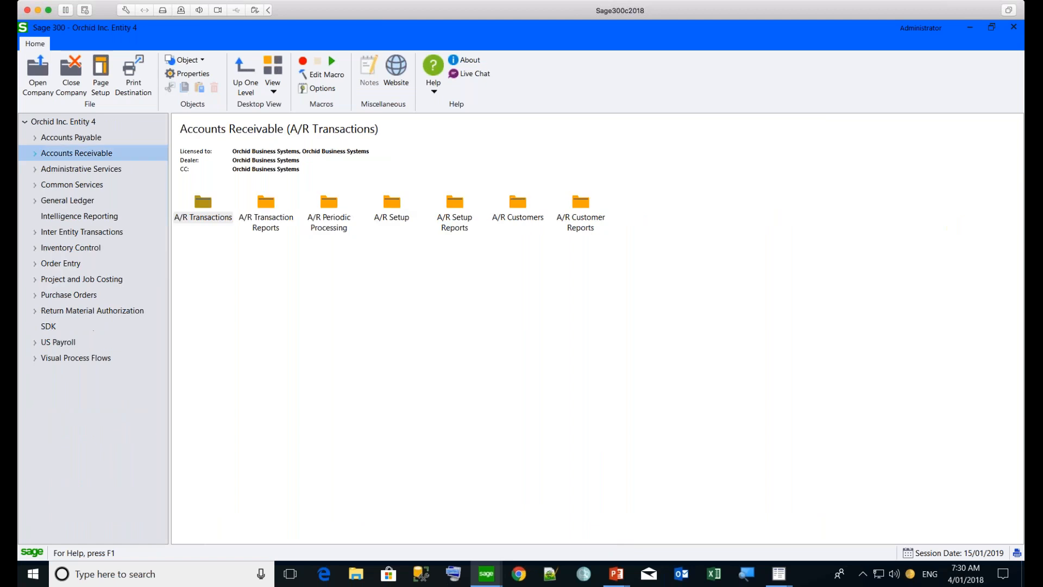
pyautogui.click(35, 264)
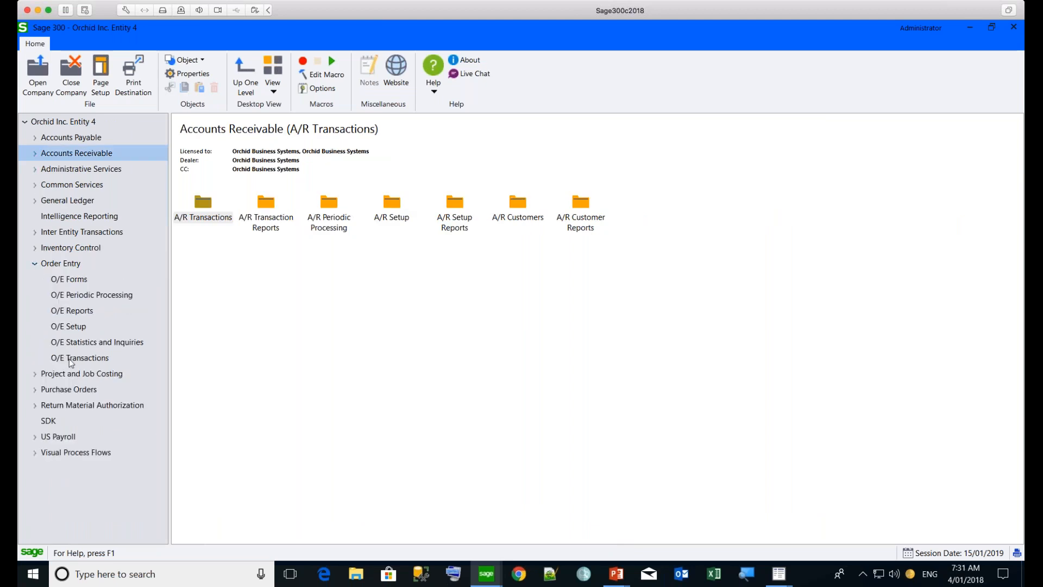
pyautogui.click(69, 358)
pyautogui.doubleClick(204, 207)
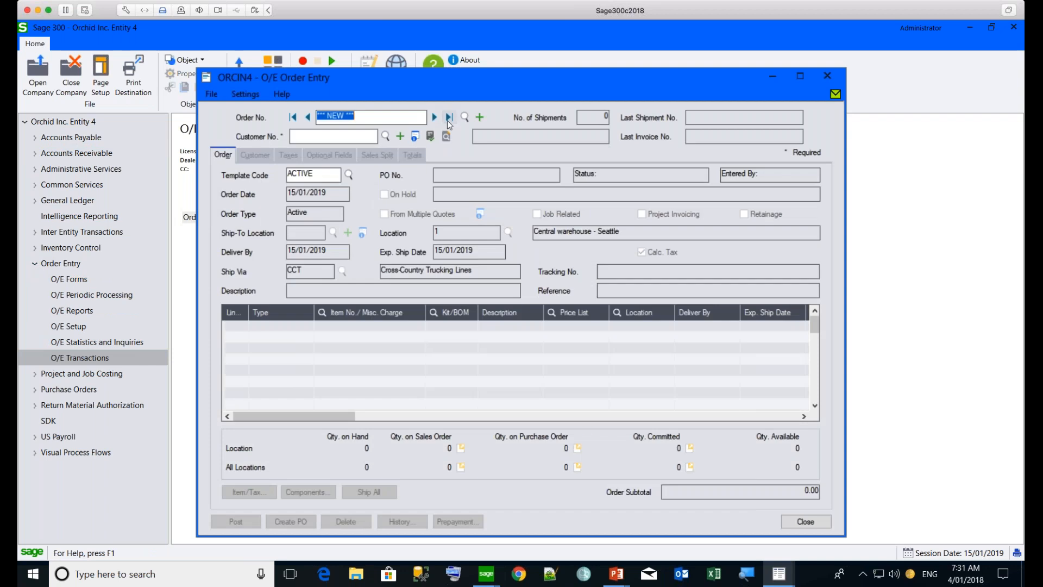
pyautogui.click(449, 118)
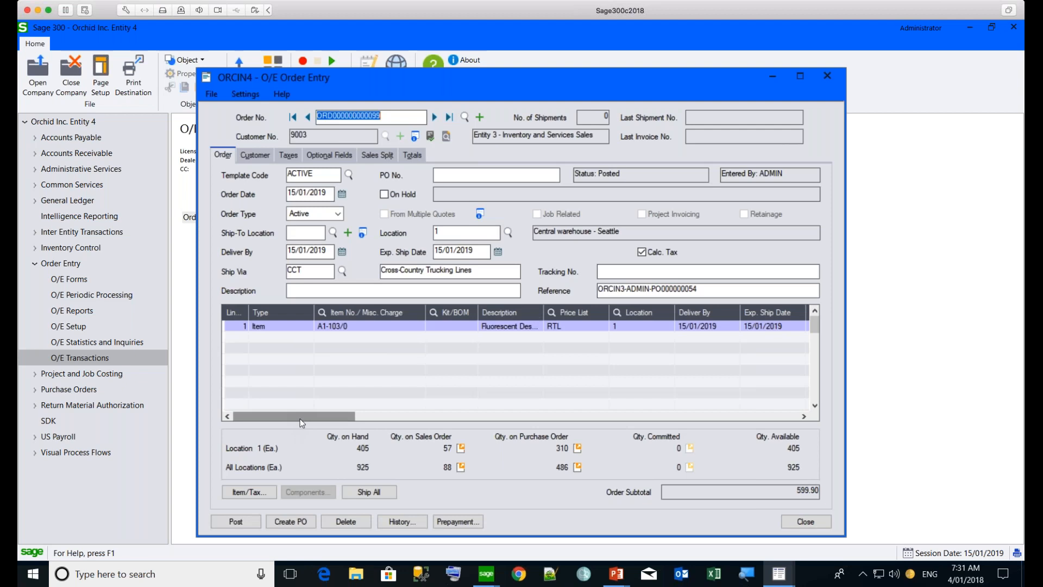
# Check the line's quantity ordered, ship all of the order and enable Create Invoice for it
pyautogui.moveTo(300, 419)
pyautogui.mouseDown()
pyautogui.moveTo(332, 419)
pyautogui.moveTo(319, 413)
pyautogui.mouseUp()
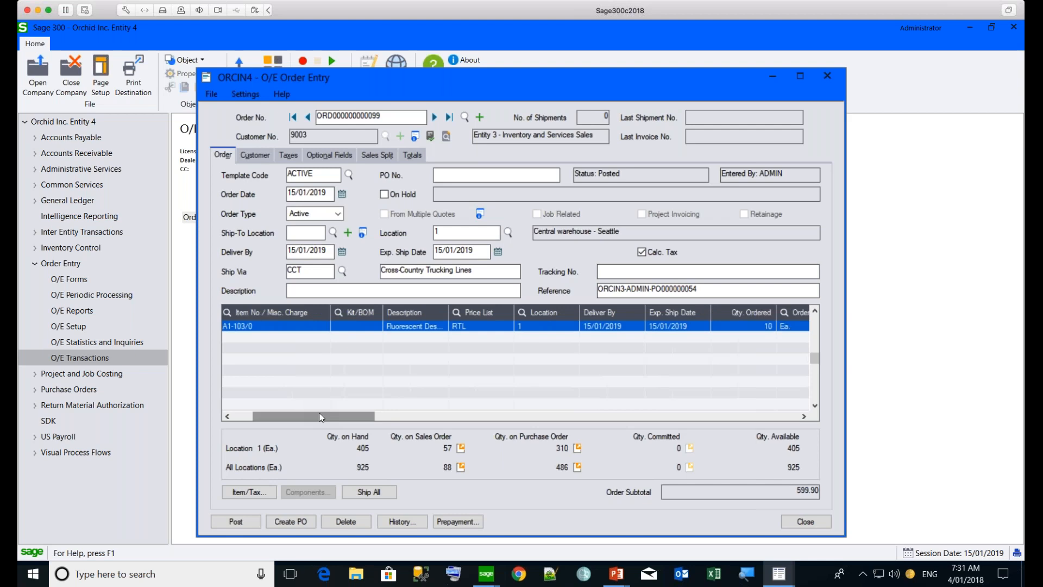
pyautogui.click(369, 492)
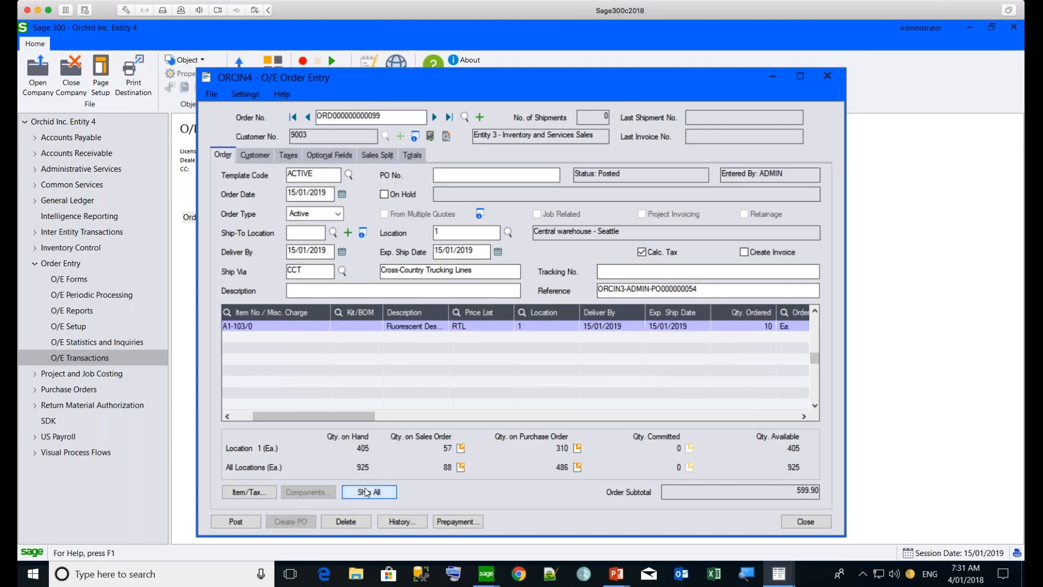
pyautogui.click(422, 154)
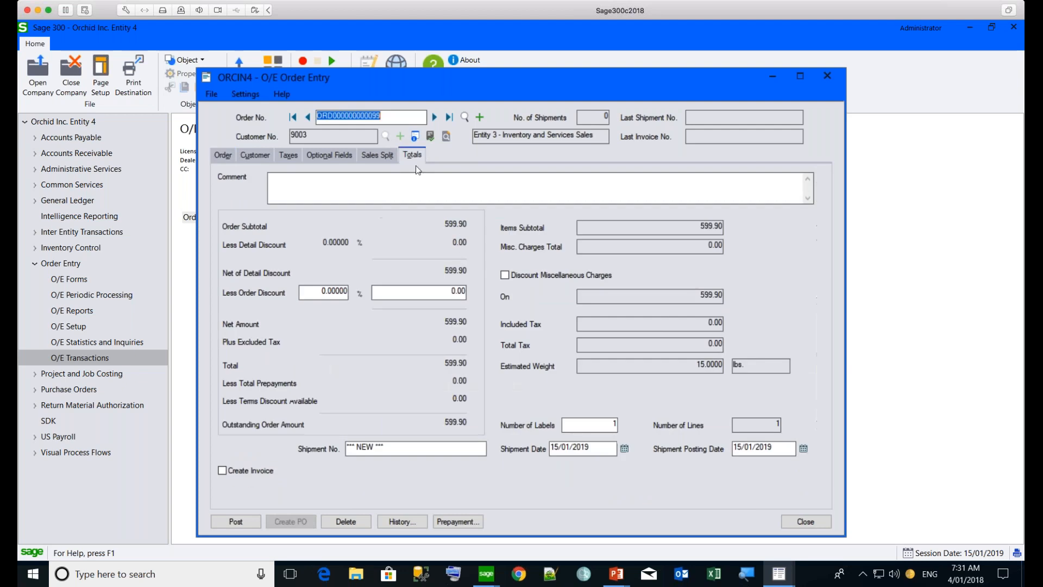
pyautogui.click(222, 470)
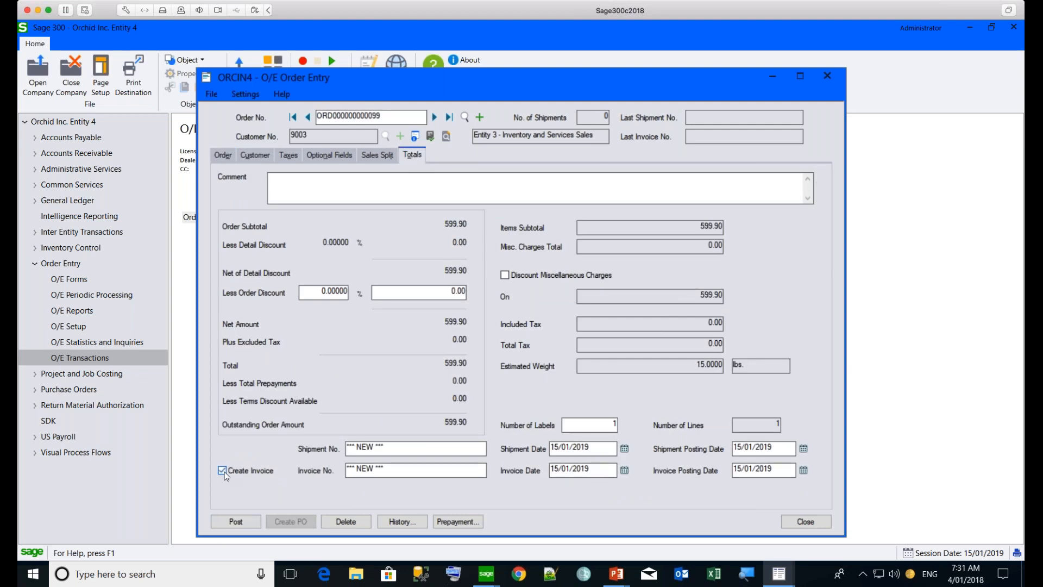
# Post the order with its shipment and invoice, acknowledge the inter entity trade messages and decline printing
pyautogui.click(237, 522)
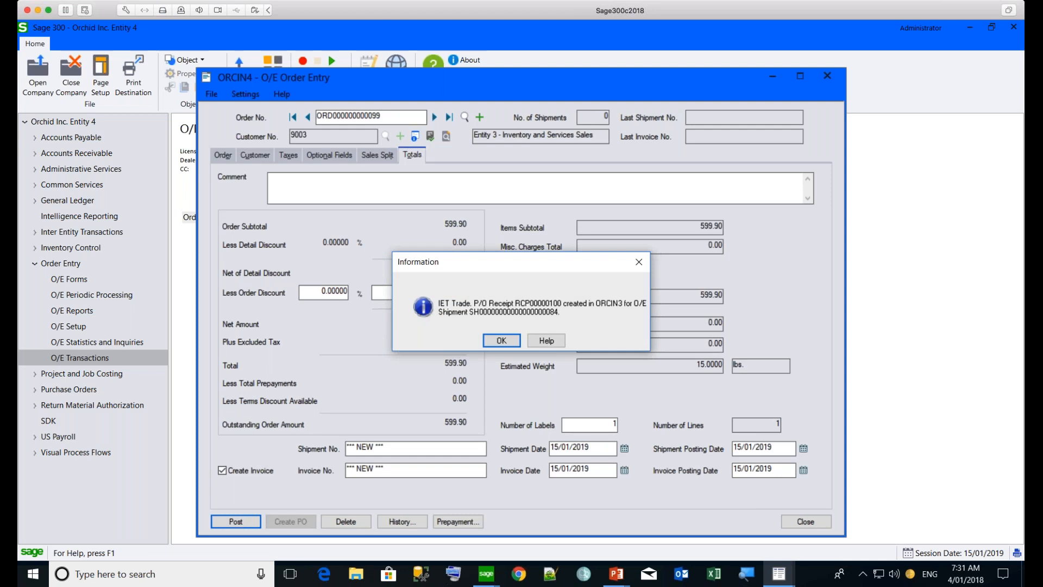
pyautogui.click(501, 340)
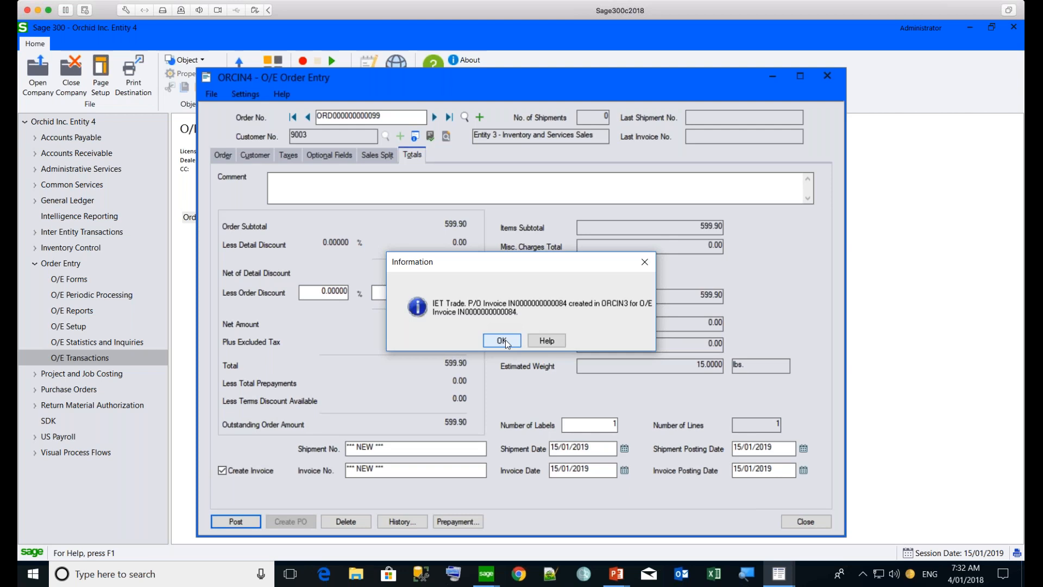
pyautogui.click(501, 340)
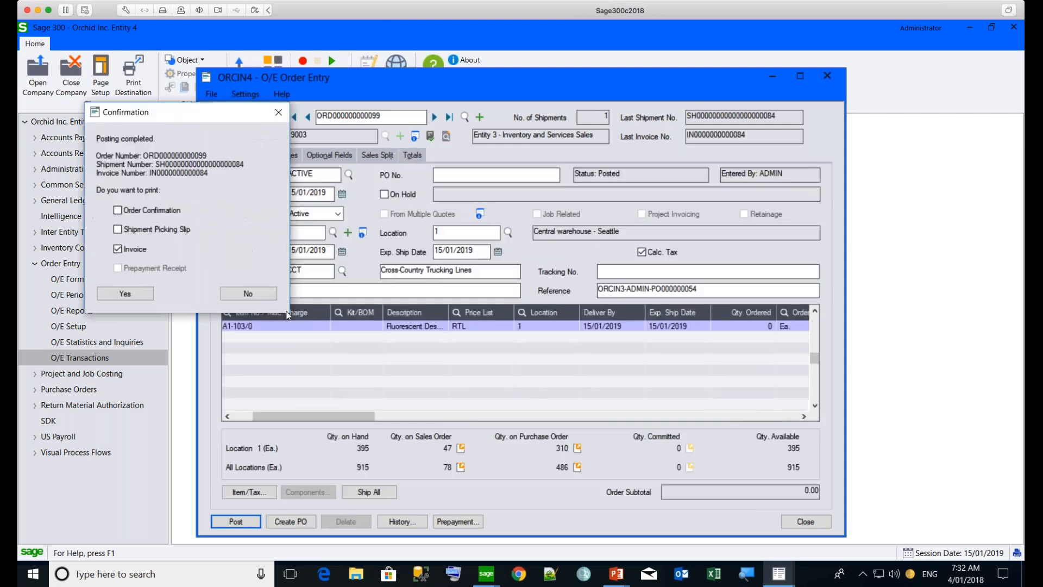
pyautogui.click(233, 294)
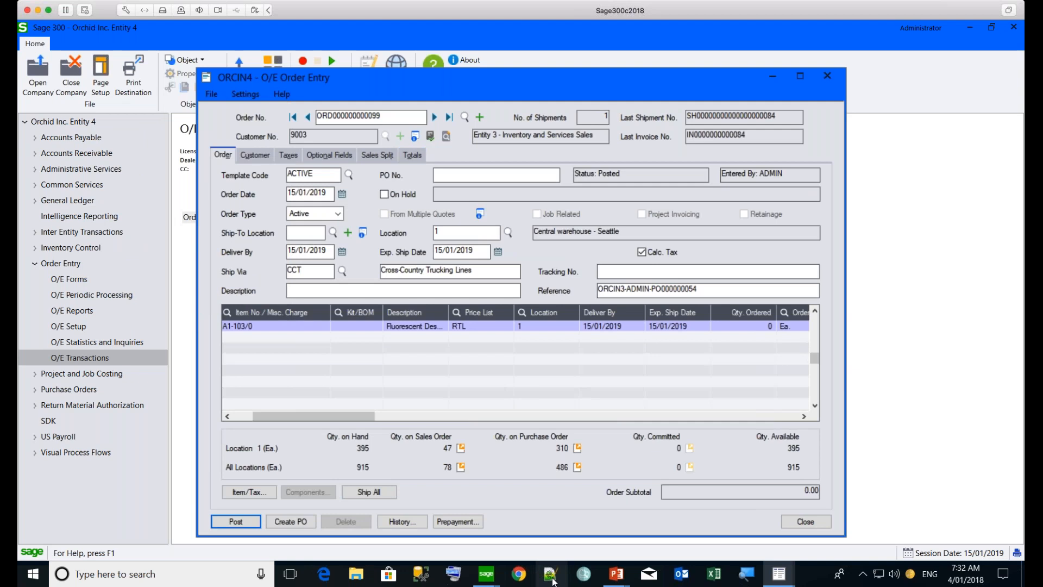
# Switch to Entity 3, check the last purchase order's receipt number and line completion in P/O Purchase Order Entry, and close it
pyautogui.moveTo(551, 581)
pyautogui.click(485, 536)
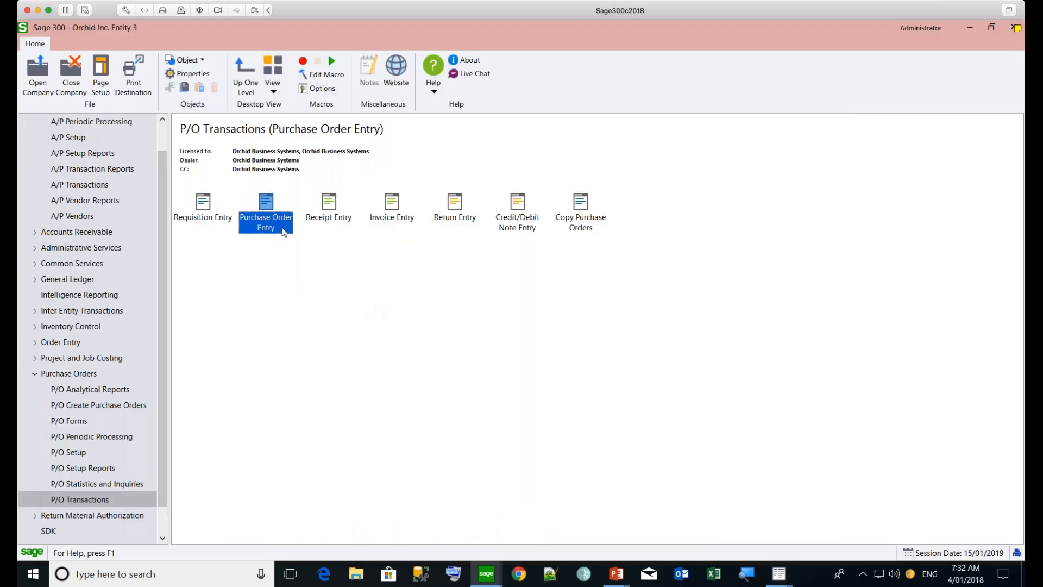
pyautogui.doubleClick(266, 205)
pyautogui.click(479, 142)
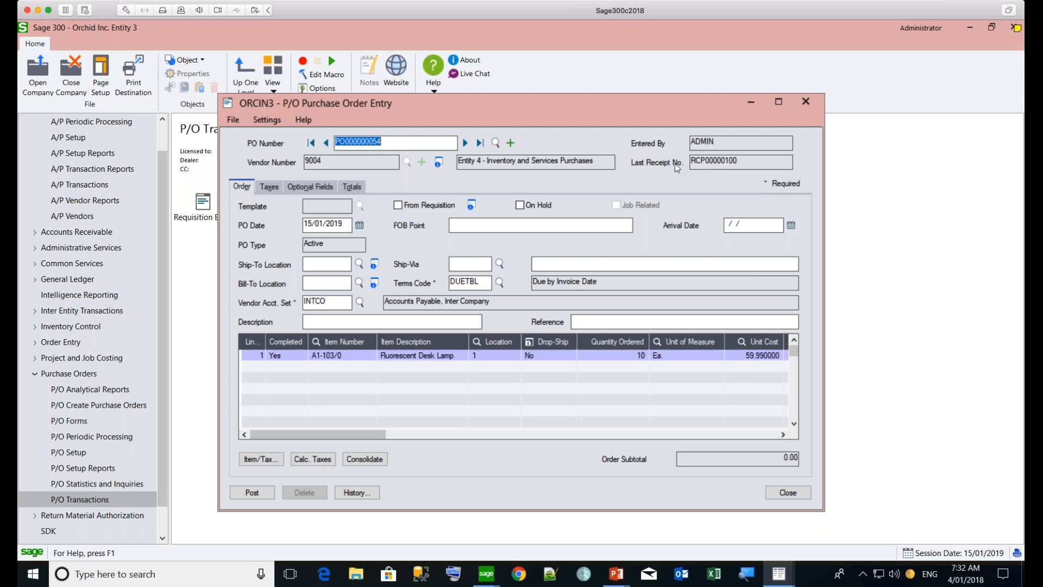
pyautogui.click(783, 495)
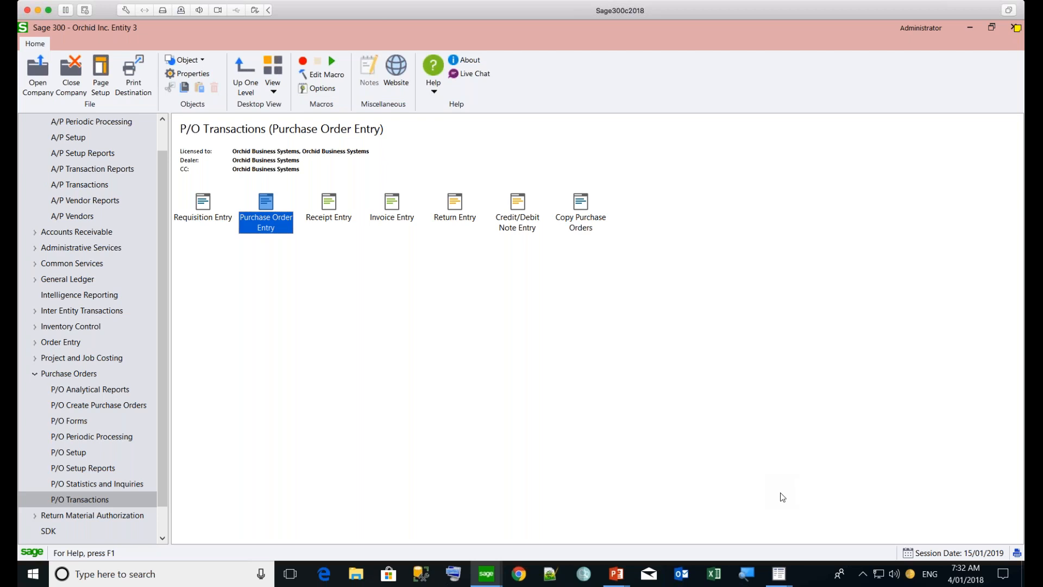
pyautogui.moveTo(486, 573)
pyautogui.click(600, 543)
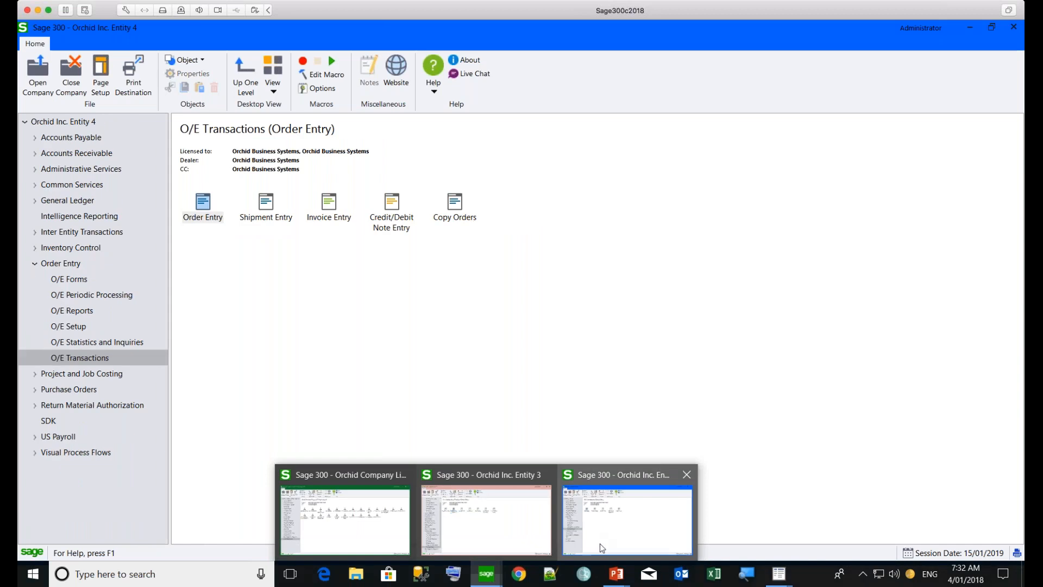
pyautogui.click(33, 452)
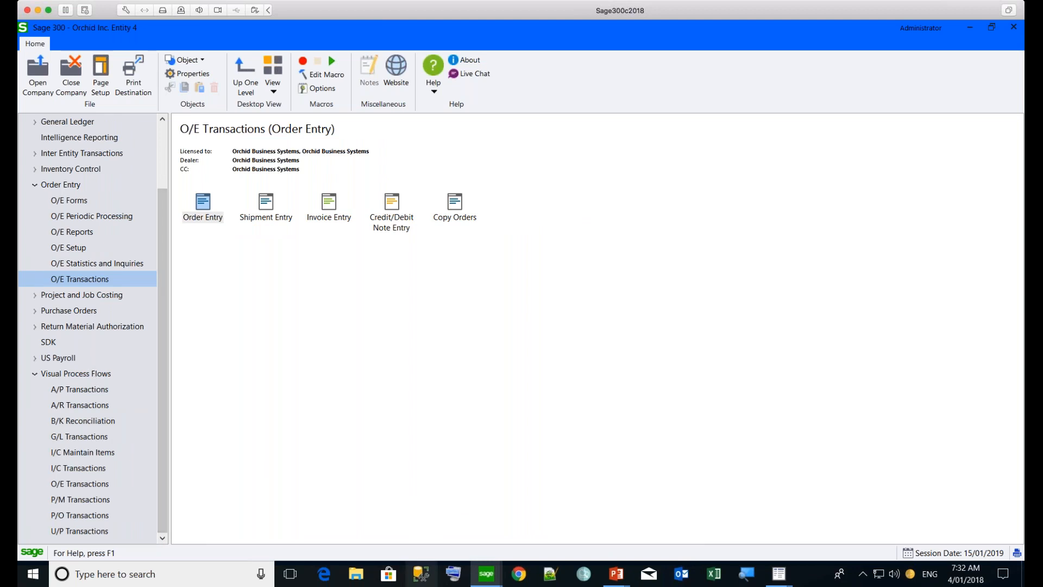
# Switch to Entity 3 and display the I/Y Trade AR-AP visual process flow
pyautogui.moveTo(485, 580)
pyautogui.click(484, 478)
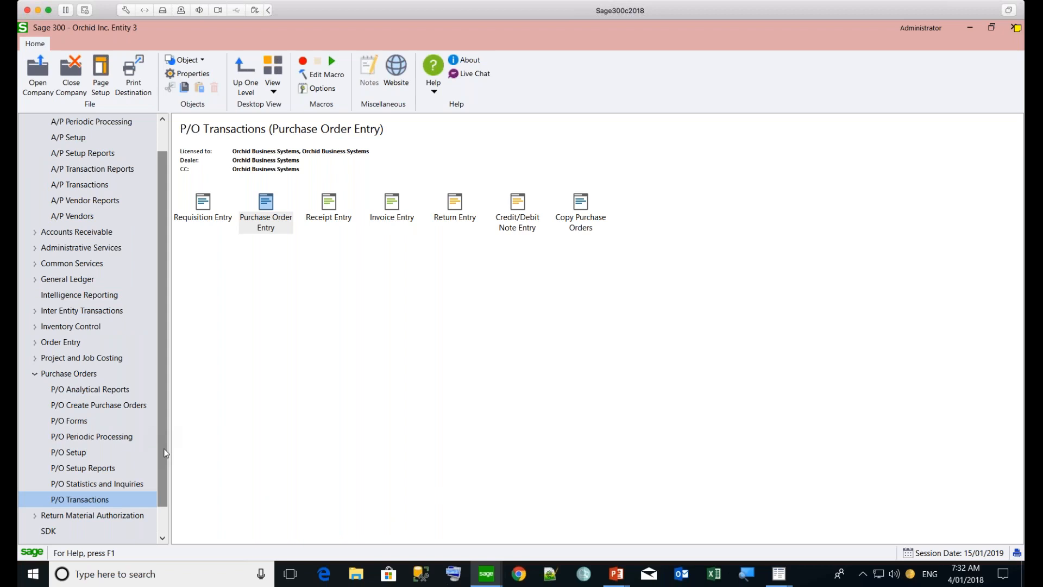
pyautogui.scroll(-1, 98, 500)
pyautogui.click(34, 532)
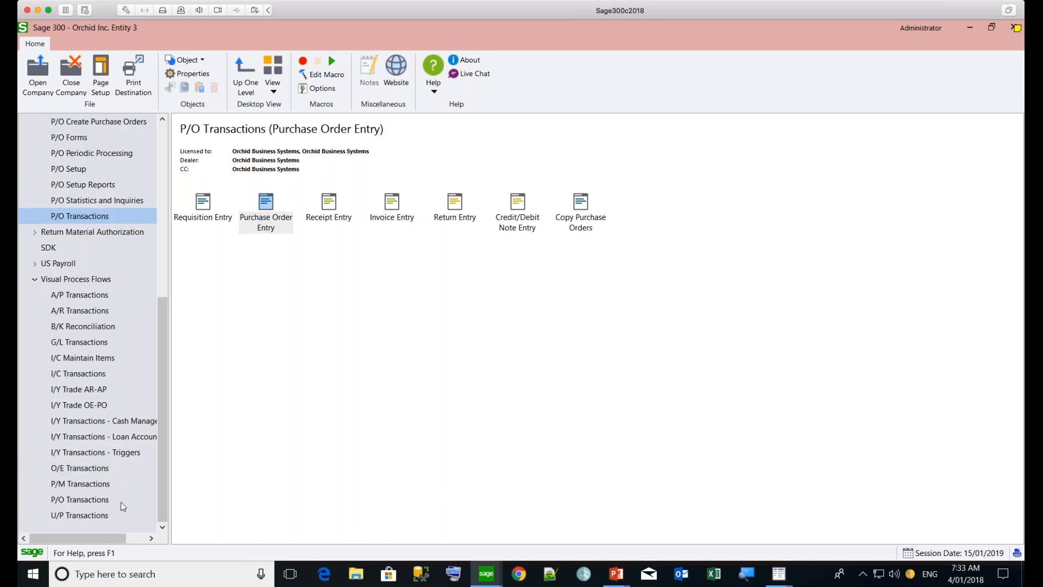
pyautogui.click(81, 390)
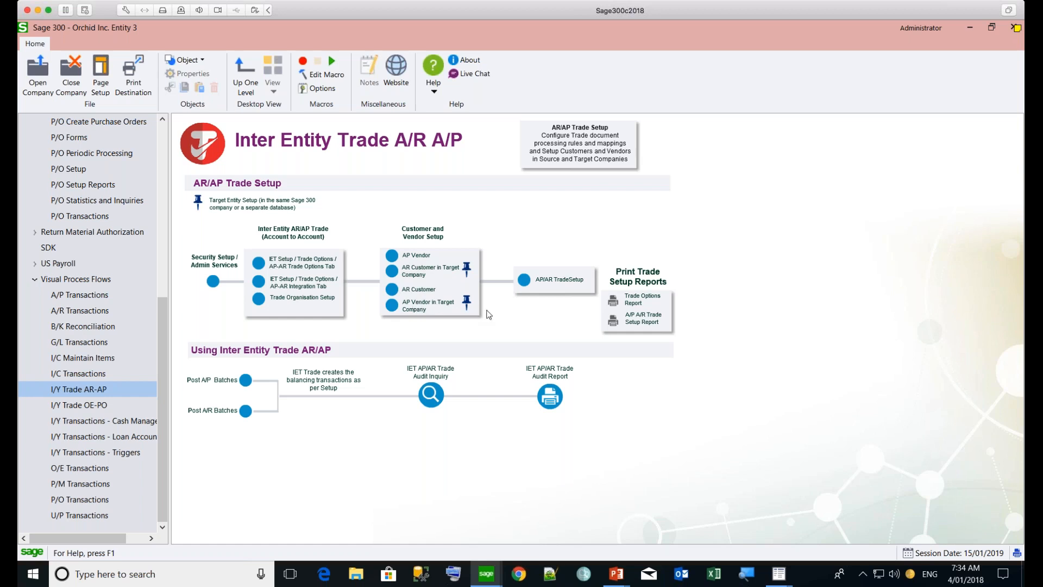
# Open Trade Options and review the A/P - A/R trade options, including the choices for AP-AR Rate Option
pyautogui.click(545, 288)
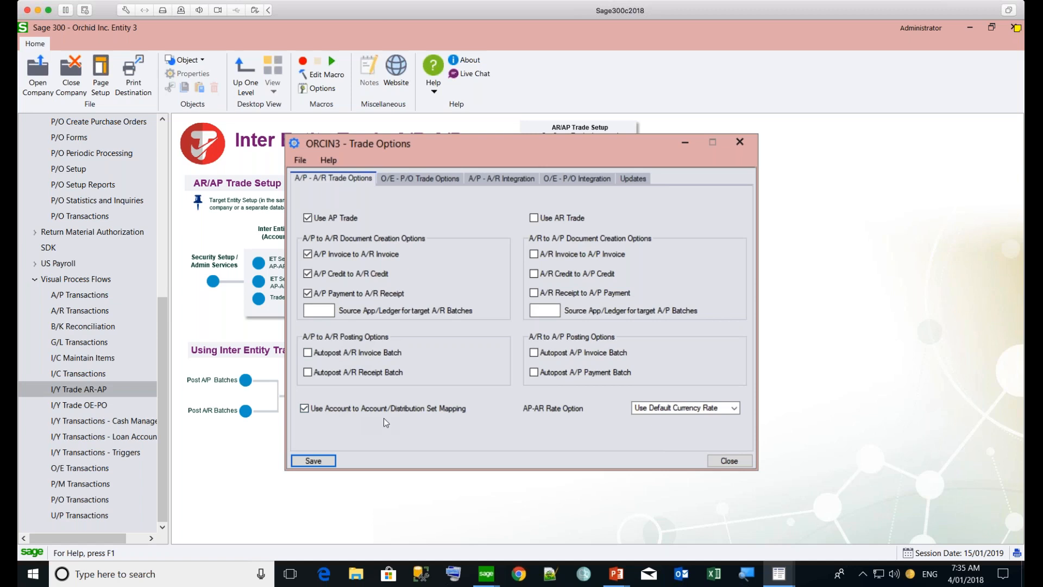
pyautogui.click(734, 408)
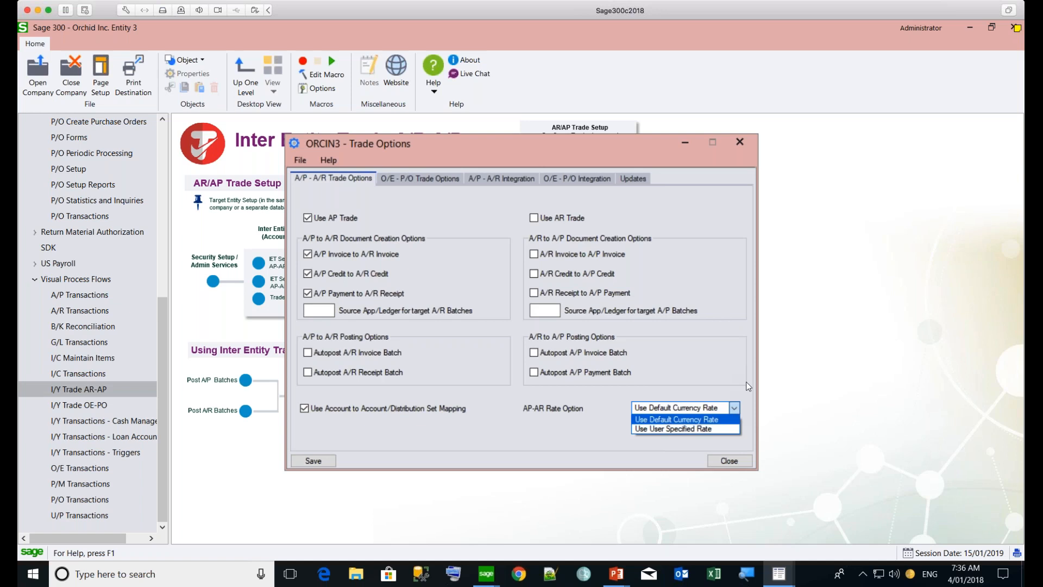
pyautogui.click(726, 384)
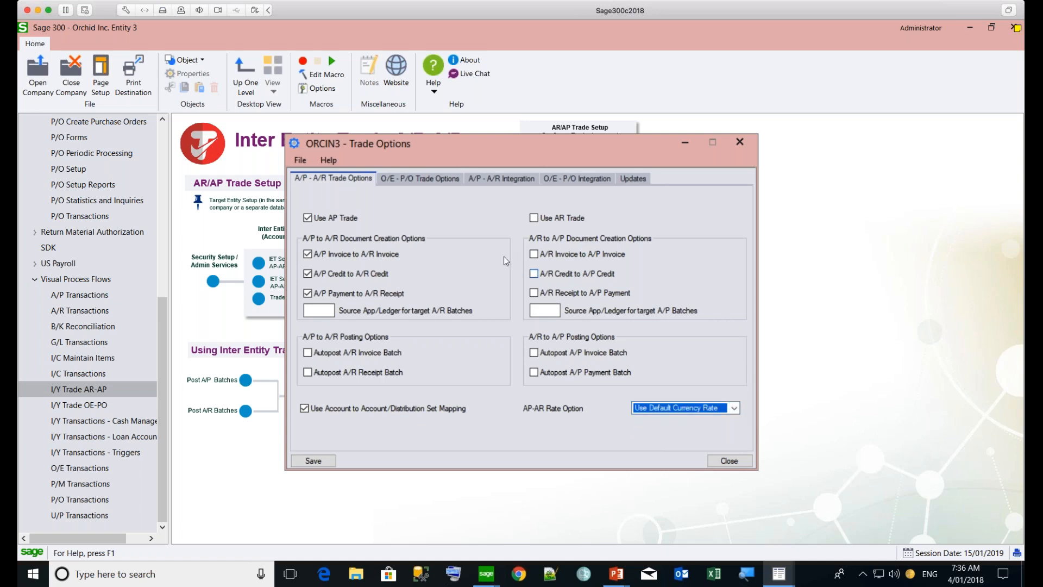
# Review the O/E - P/O trade options, including the choices for OE-PO Rate Option and Display Notification Messages
pyautogui.click(414, 177)
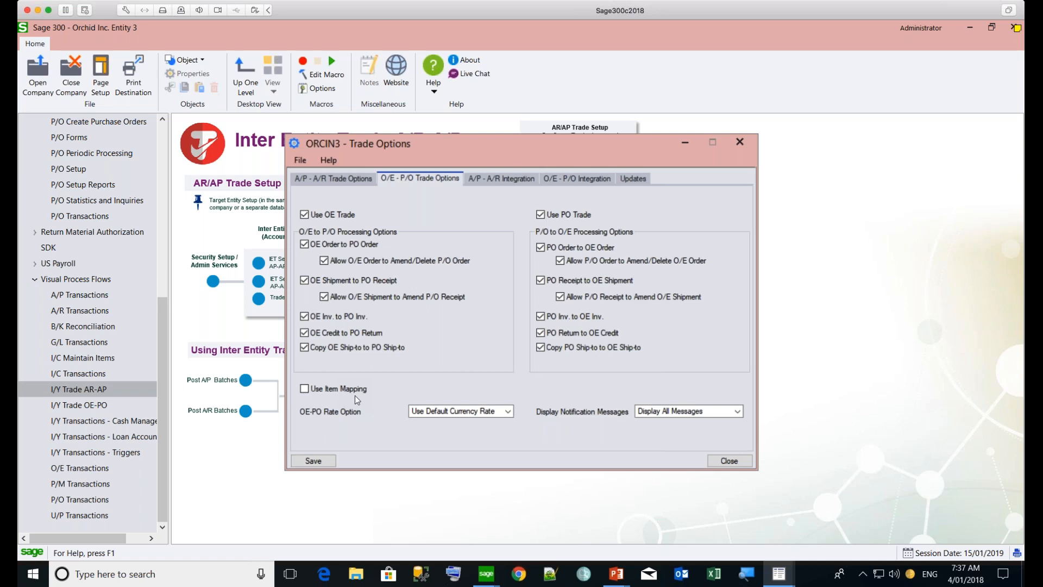
pyautogui.click(509, 412)
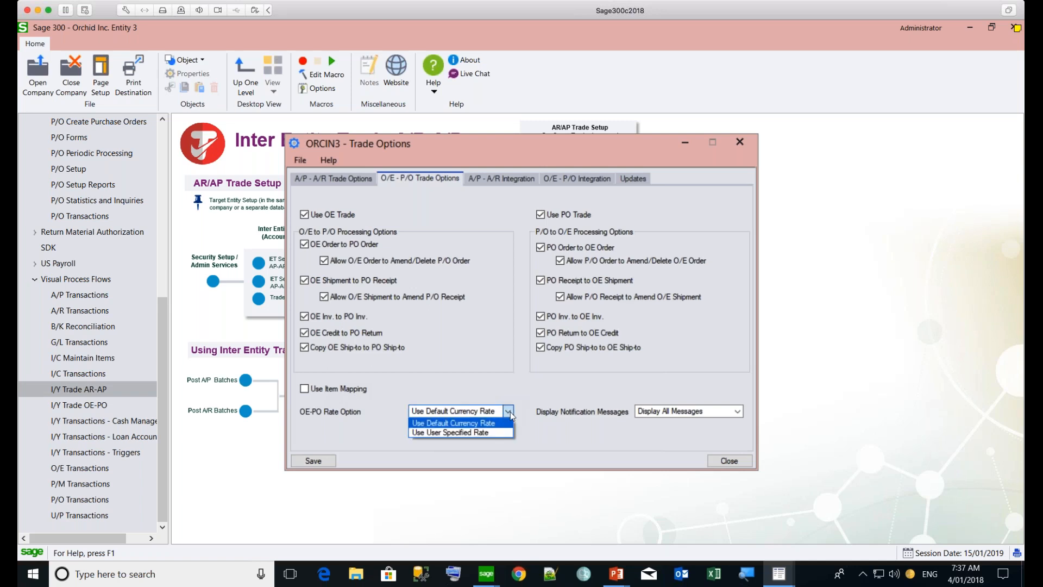
pyautogui.click(556, 434)
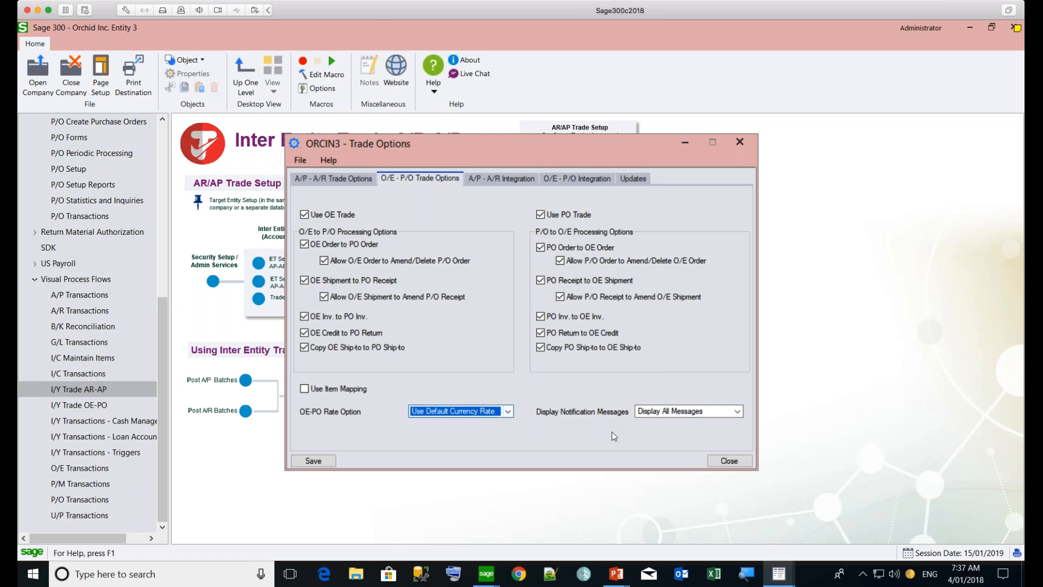
pyautogui.click(738, 412)
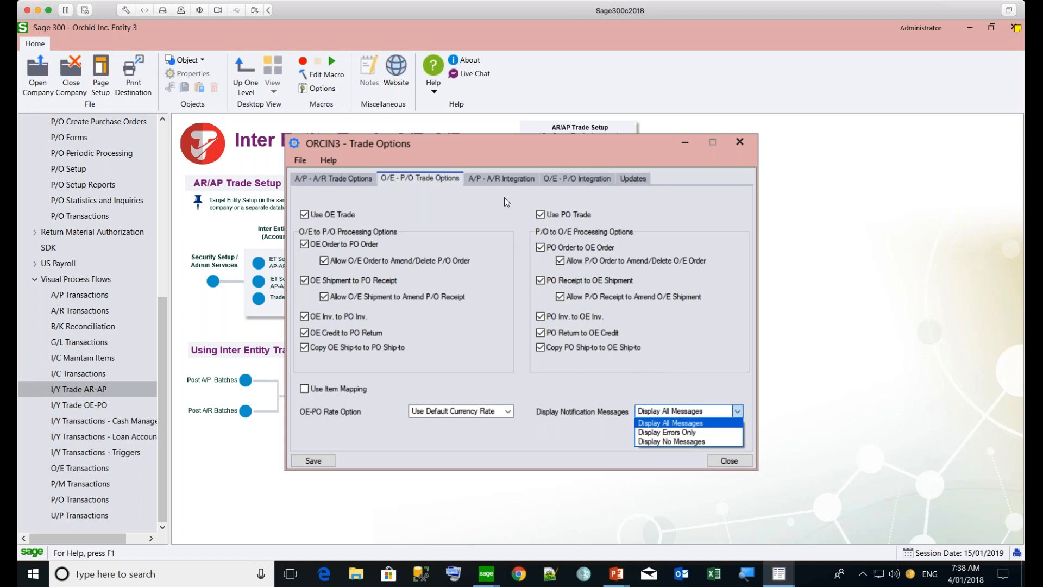
pyautogui.click(493, 181)
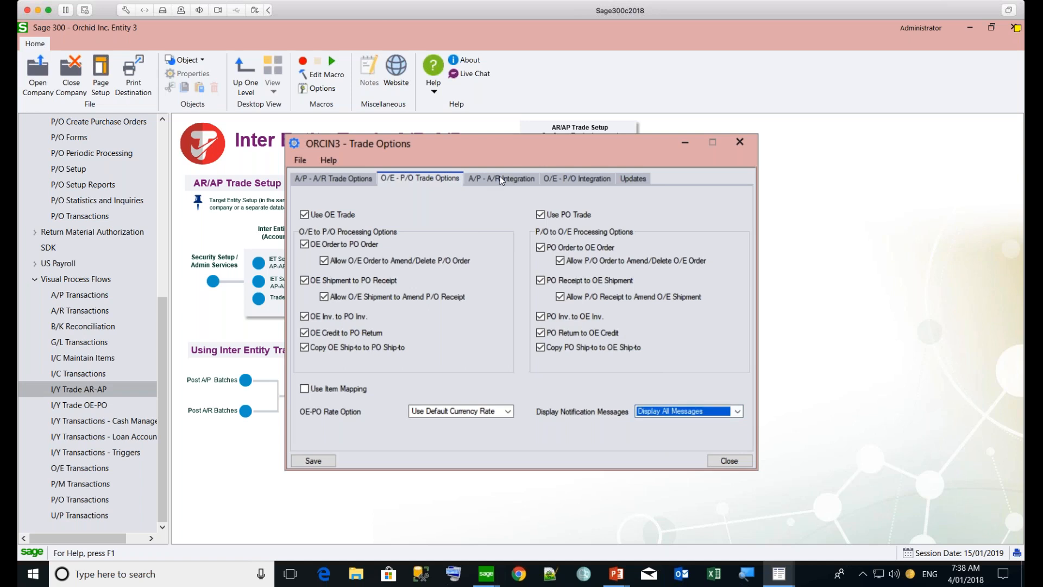
# Inspect the A/P - A/R integration segments for the AP to AR Doc. Header's A/R Batch Description and close the details
pyautogui.click(502, 181)
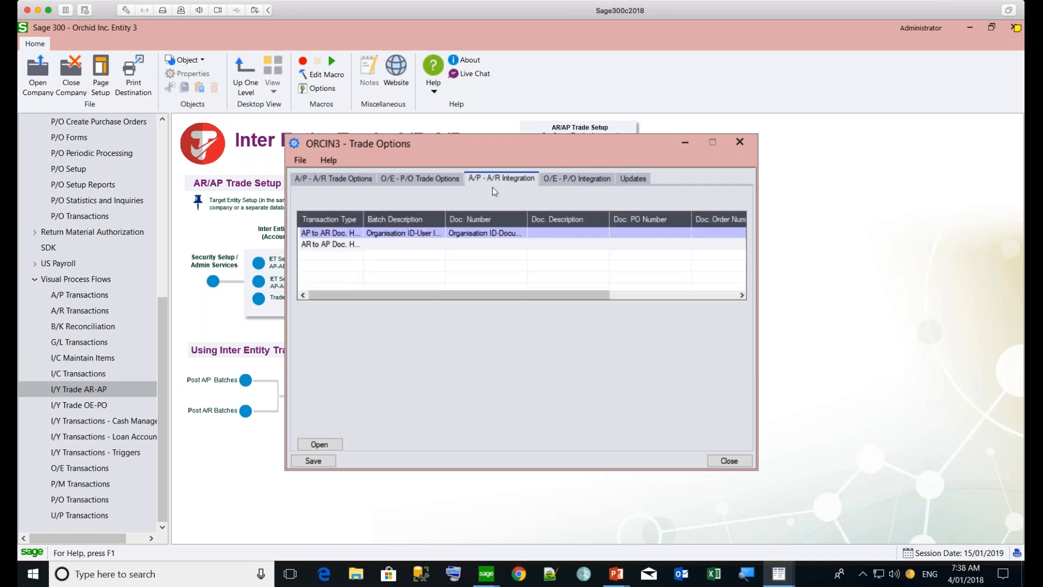
pyautogui.doubleClick(378, 235)
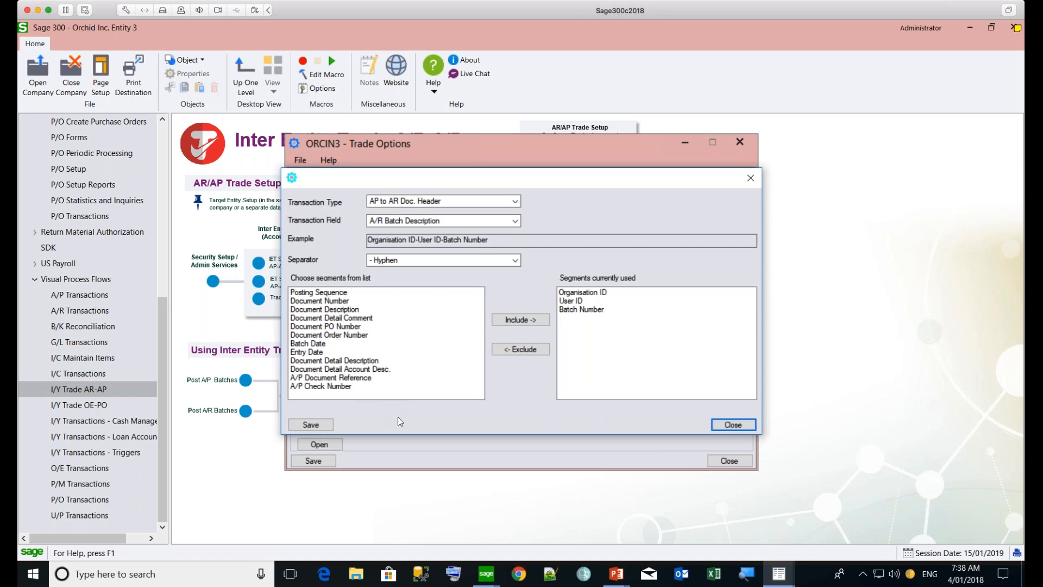
pyautogui.click(733, 425)
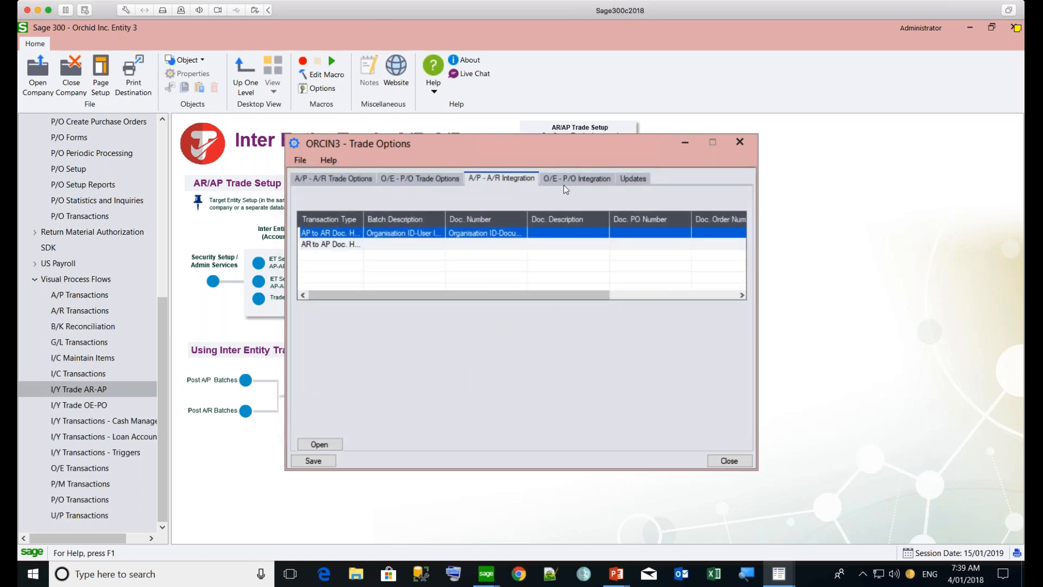
# Review the O/E - P/O integration settings, check for product updates and close Trade Options
pyautogui.click(566, 178)
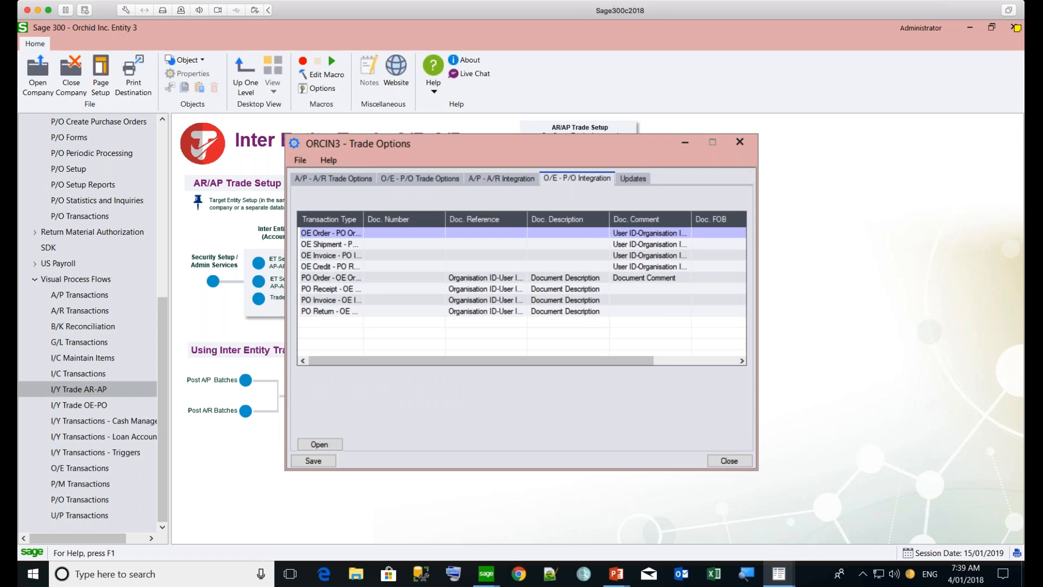
pyautogui.click(633, 180)
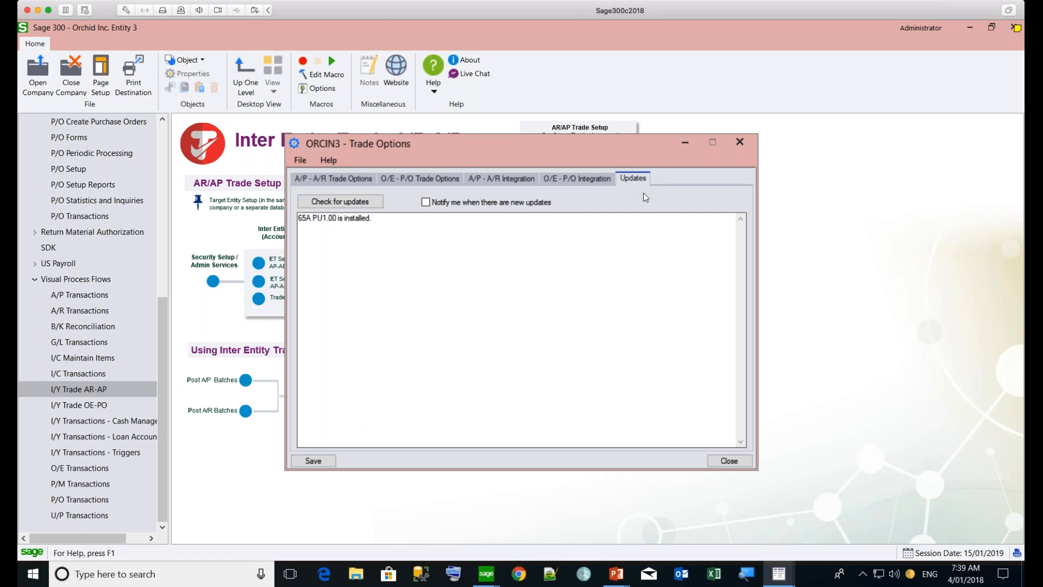
pyautogui.click(321, 203)
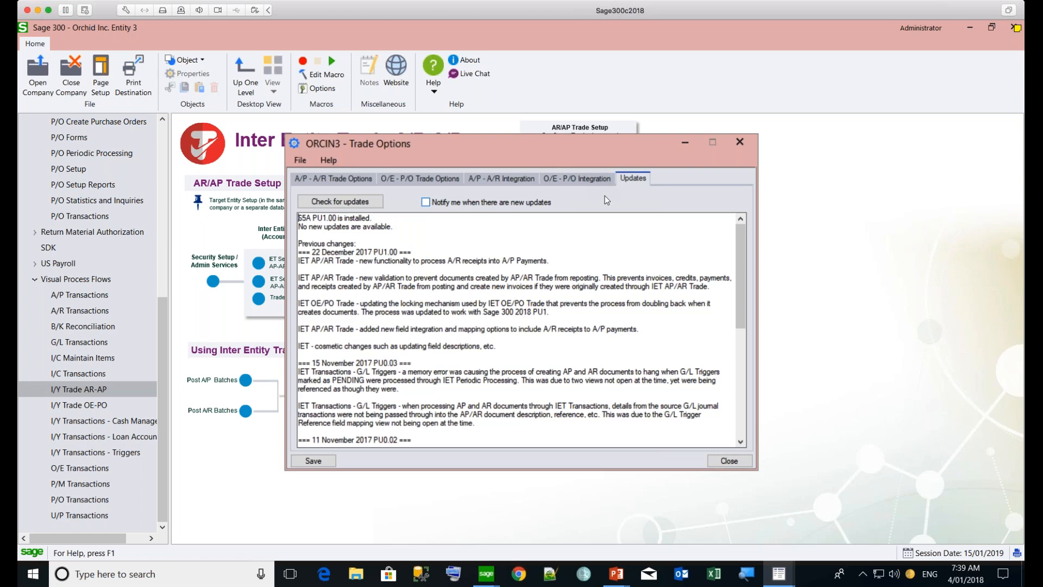
pyautogui.click(738, 145)
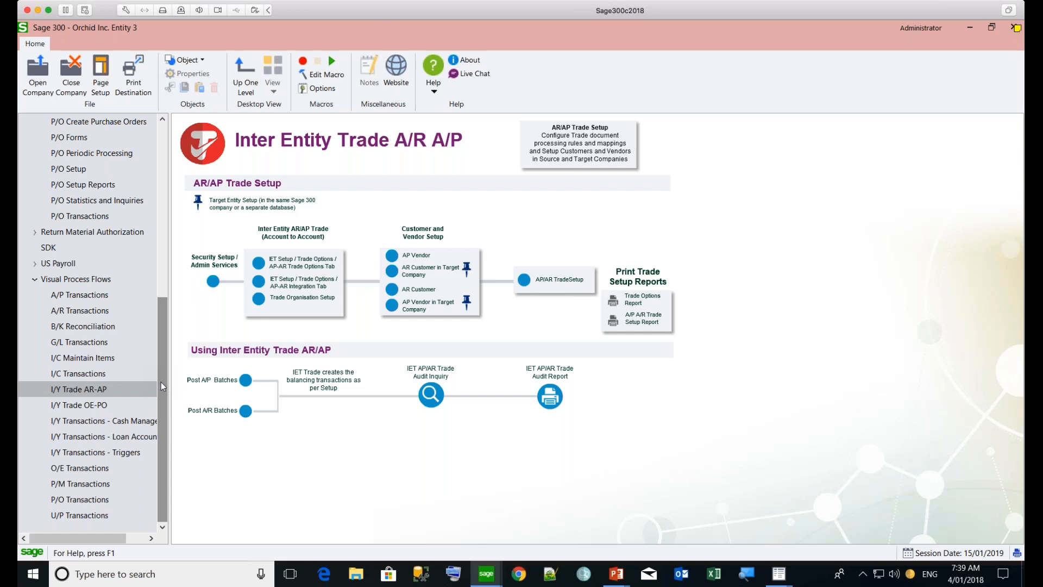
# Open the OE/PO Trade Audit Inquiry from the Inter Entity Transactions inquiries
pyautogui.moveTo(162, 337); pyautogui.dragTo(155, 250)
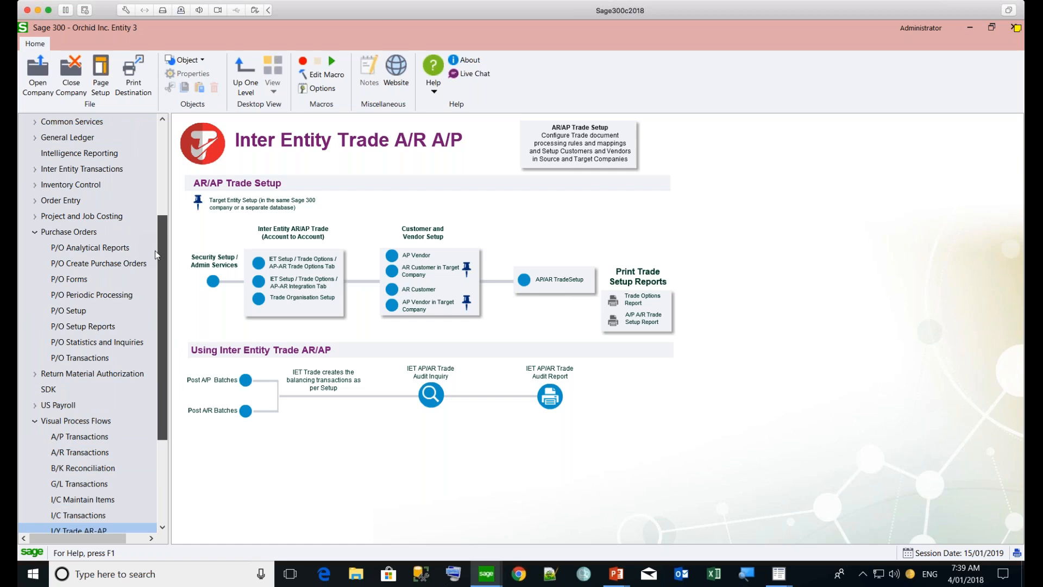
pyautogui.moveTo(155, 249); pyautogui.dragTo(154, 238)
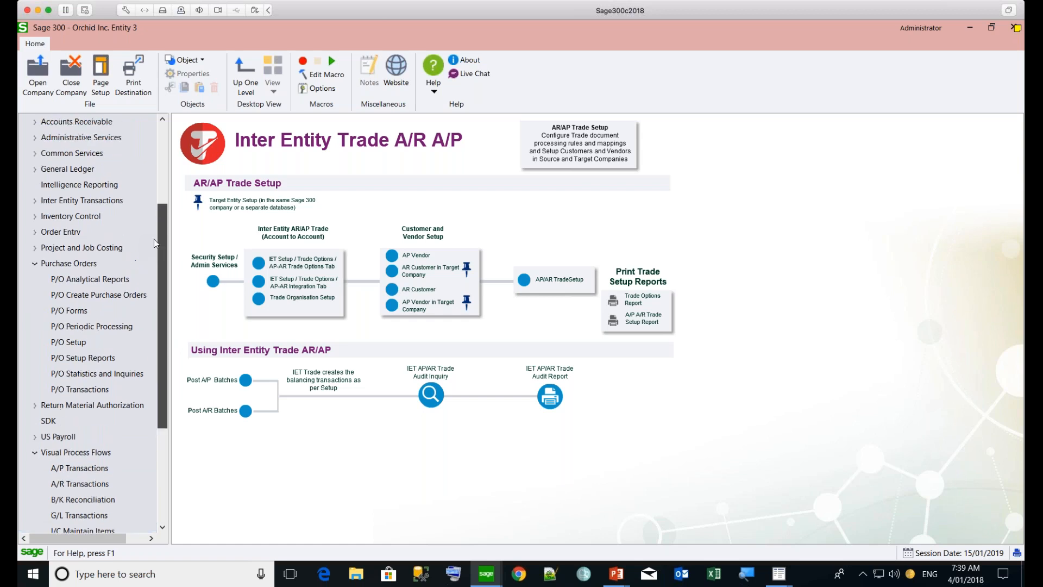
pyautogui.click(35, 201)
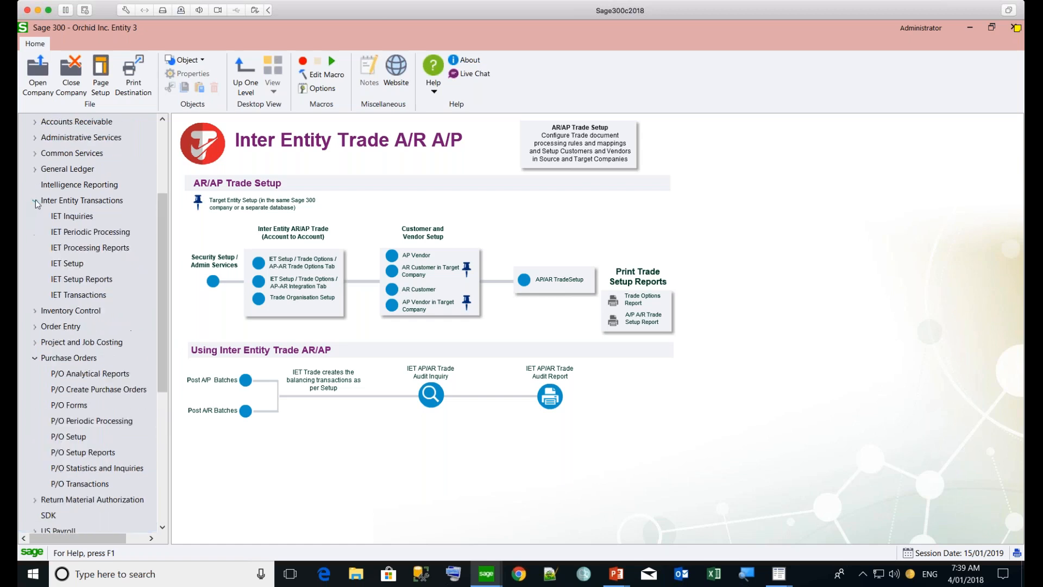
pyautogui.click(61, 218)
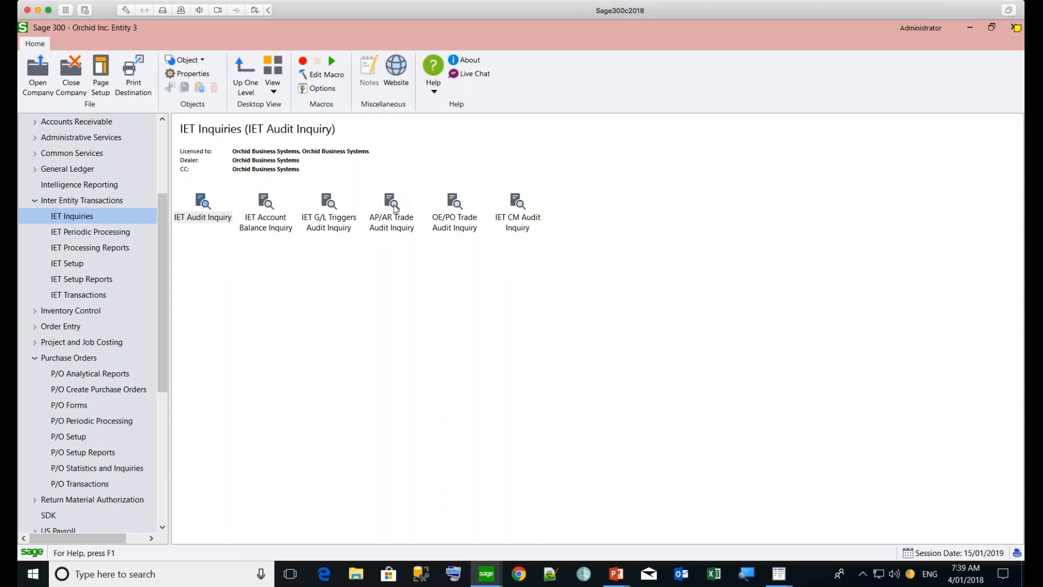
pyautogui.doubleClick(457, 206)
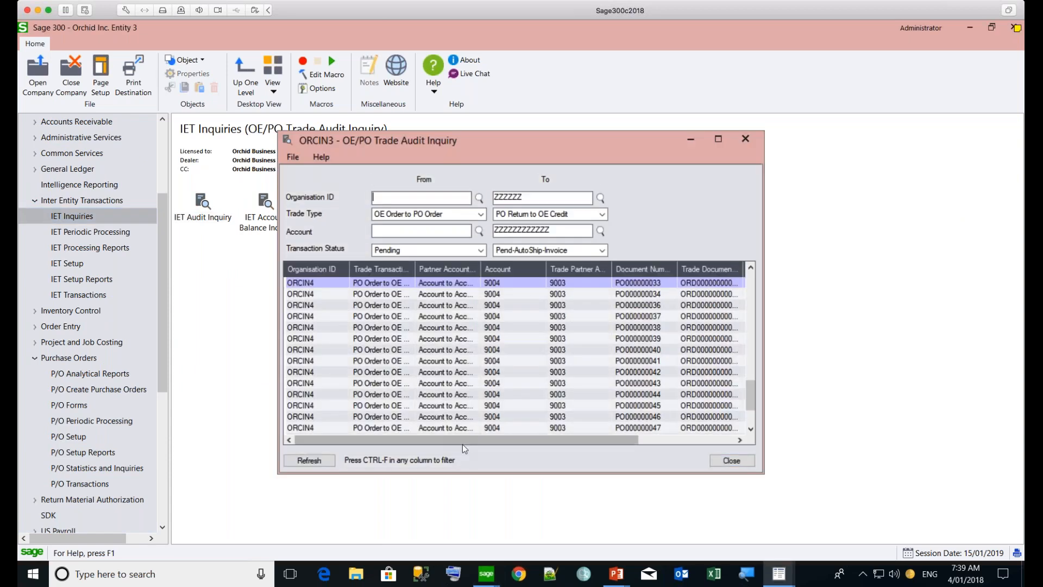
# Examine the document numbers and statuses at the end of the audit list, widening both document number columns, and close the inquiry
pyautogui.moveTo(456, 441); pyautogui.dragTo(522, 441)
pyautogui.click(468, 394)
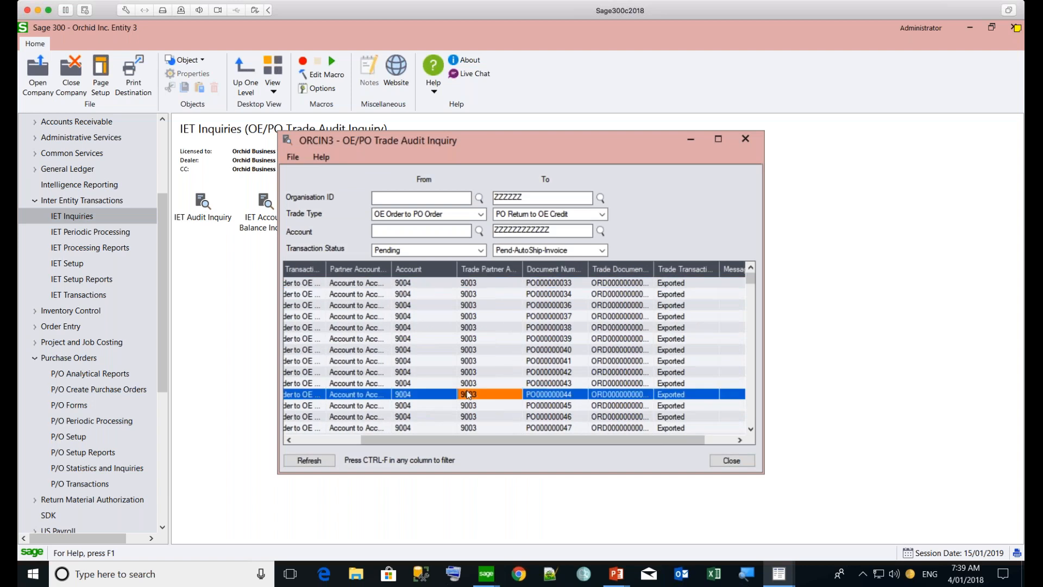
pyautogui.press('End')
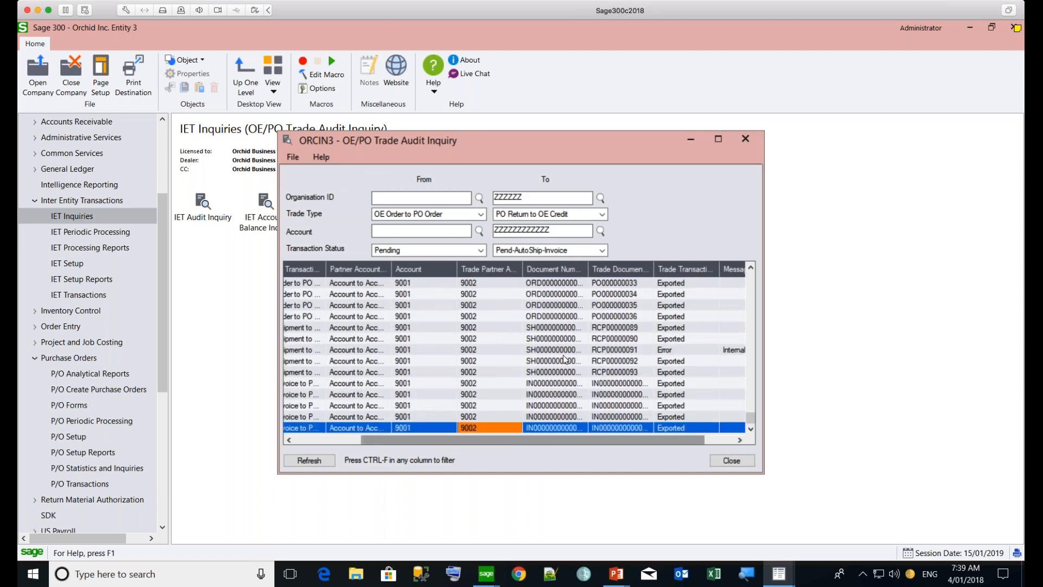
pyautogui.moveTo(559, 440); pyautogui.dragTo(680, 439)
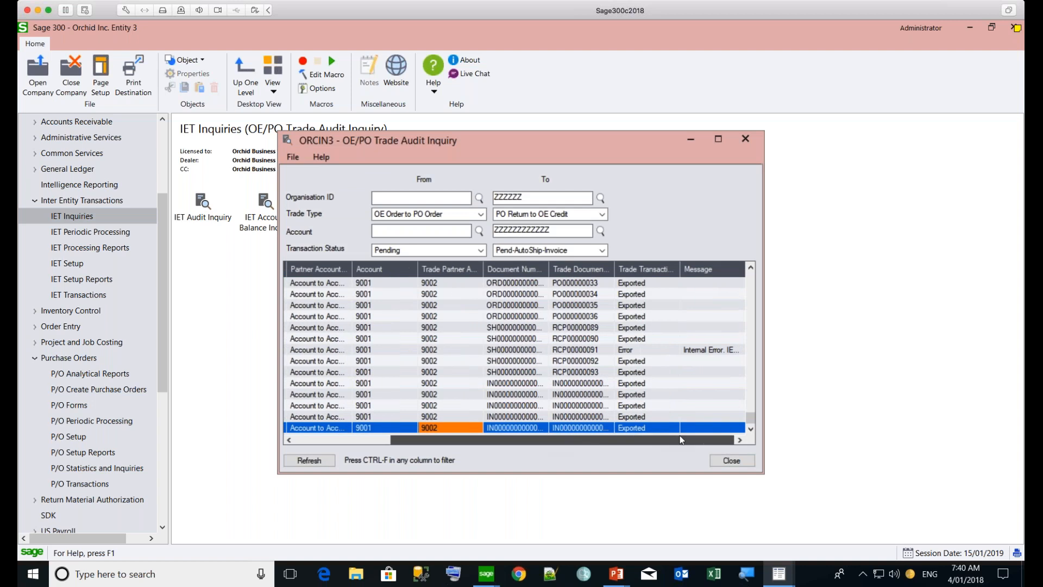
pyautogui.click(636, 427)
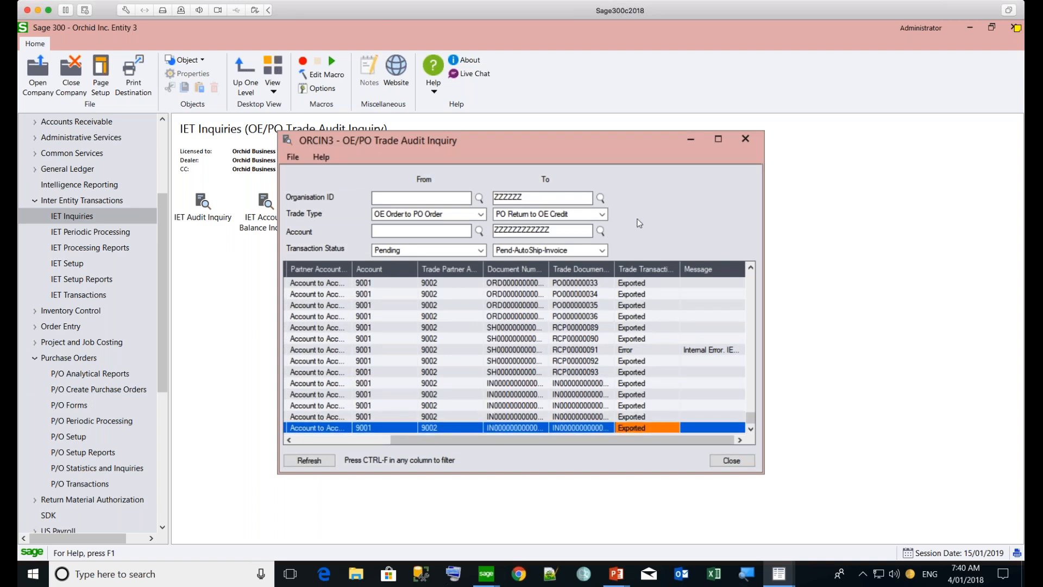
pyautogui.moveTo(635, 269); pyautogui.dragTo(636, 268)
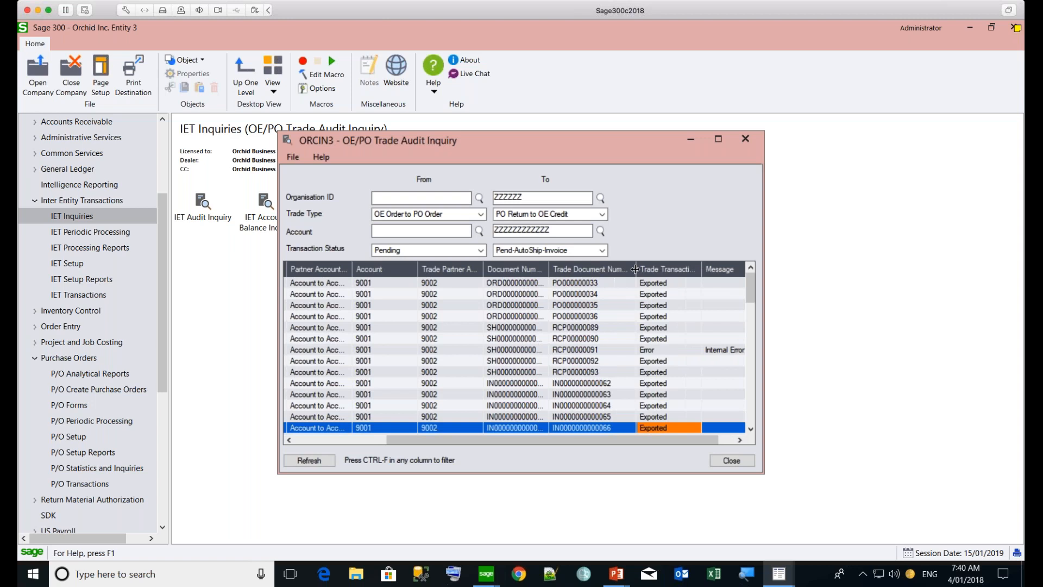
pyautogui.moveTo(548, 268); pyautogui.dragTo(565, 268)
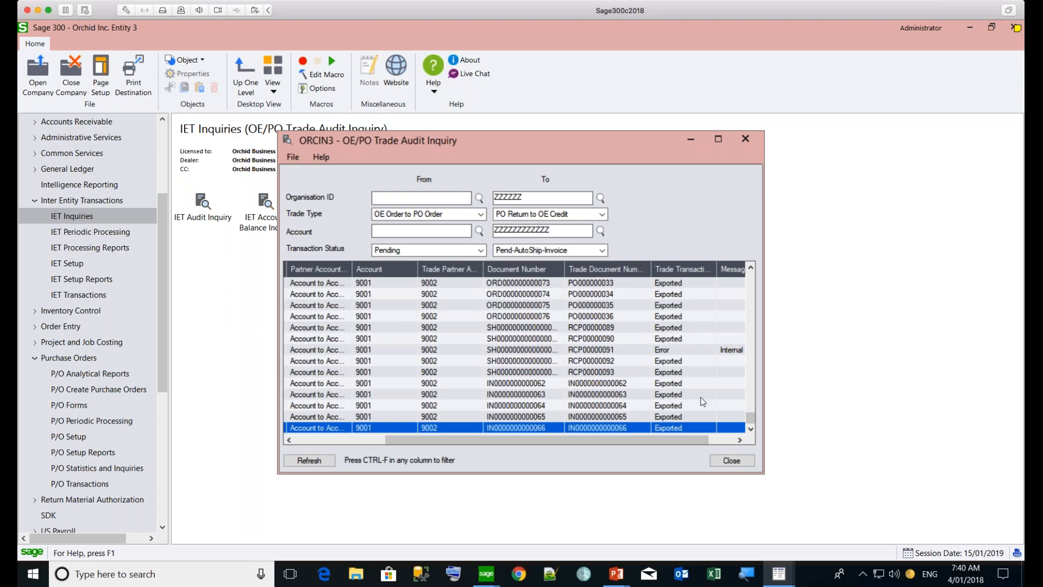
pyautogui.click(728, 461)
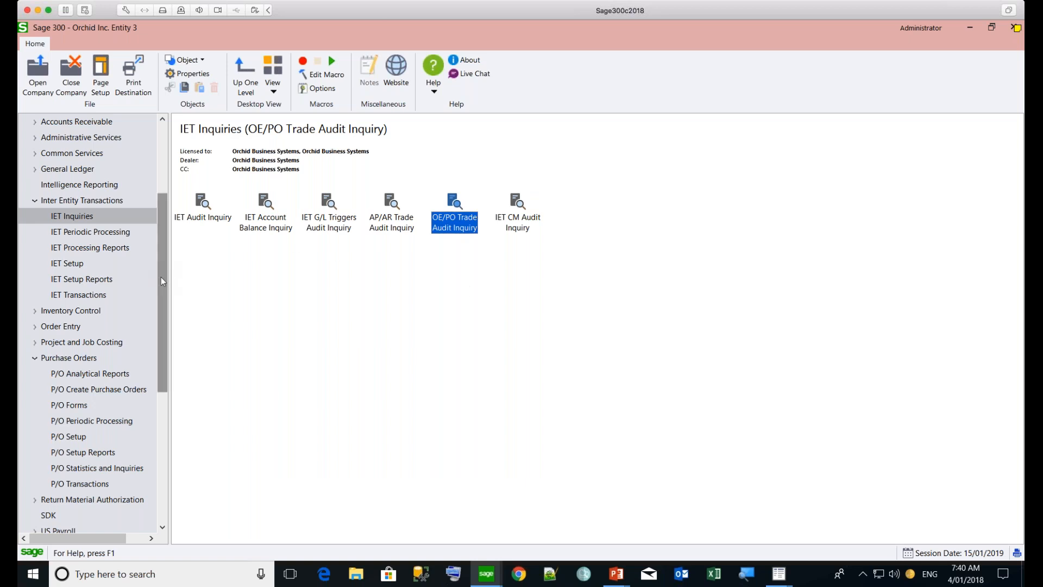
# Open Trade Organisation Setup from the Inter Entity Transactions setup
pyautogui.click(69, 264)
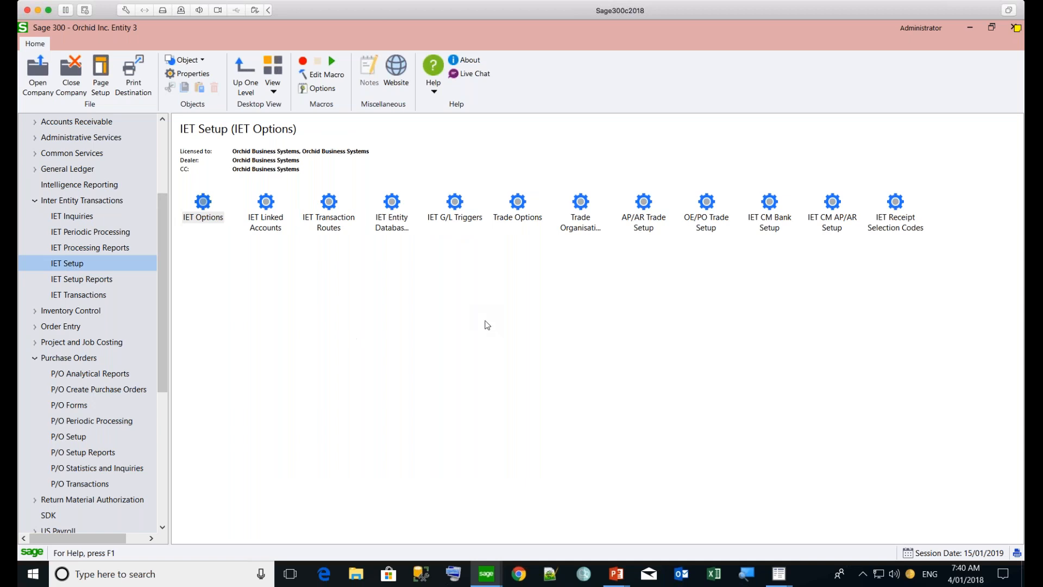
pyautogui.click(580, 202)
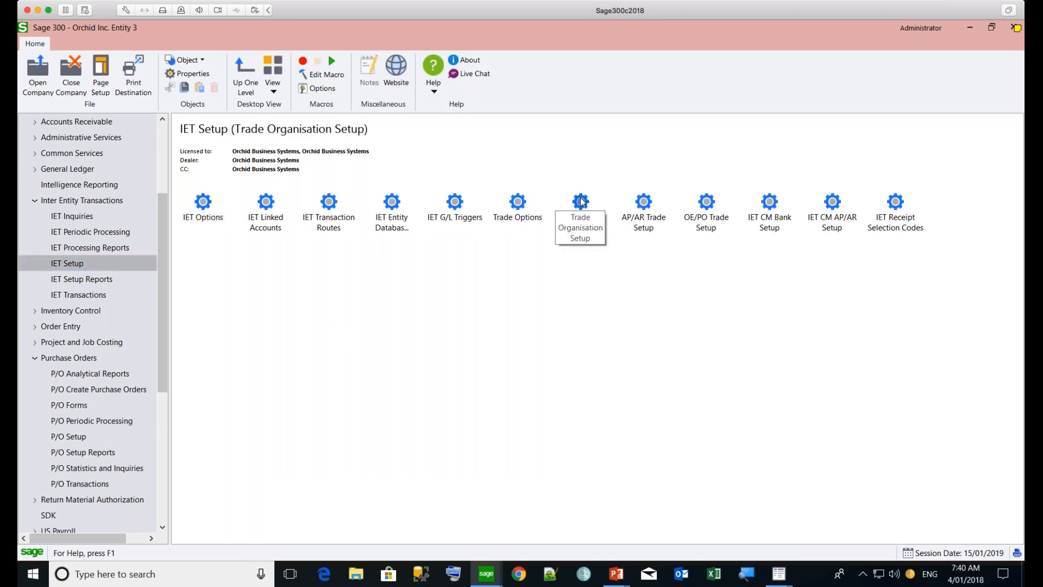
pyautogui.click(518, 202)
pyautogui.click(580, 202)
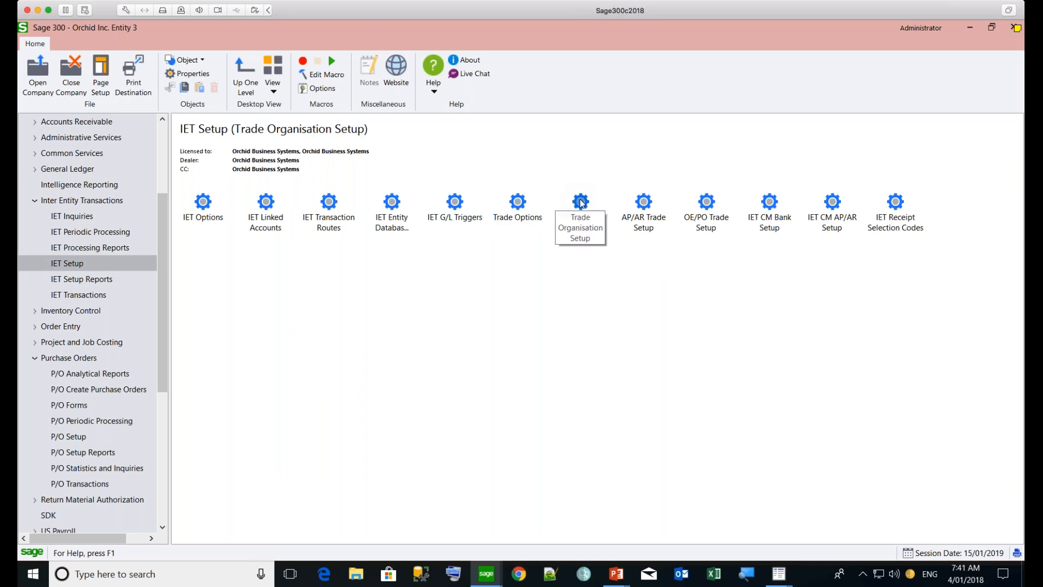
pyautogui.doubleClick(576, 203)
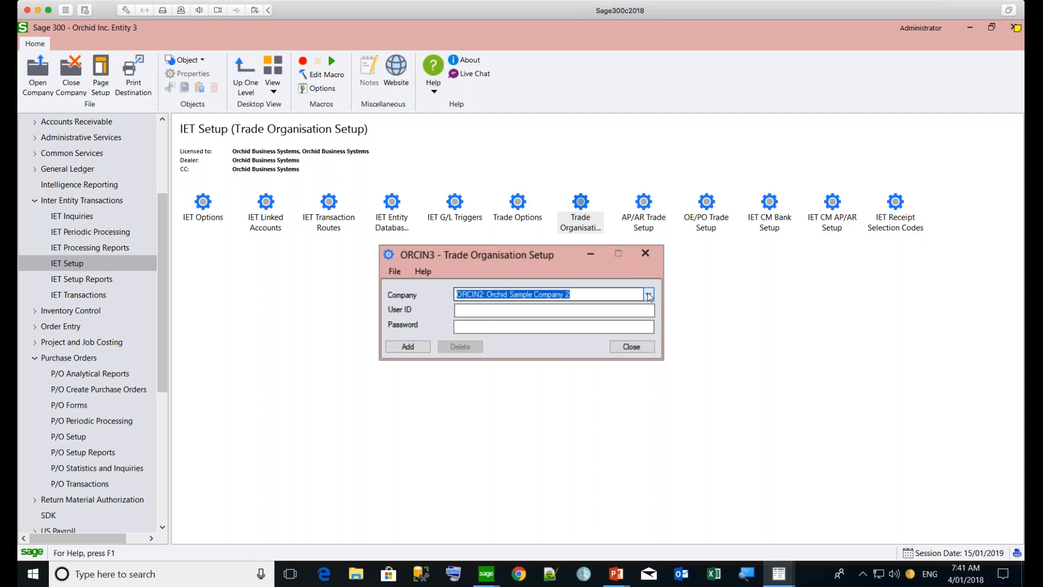
# Display the trade login settings for company ORCIN4: Orchid Sample Company 4, and close Trade Organisation Setup
pyautogui.click(648, 295)
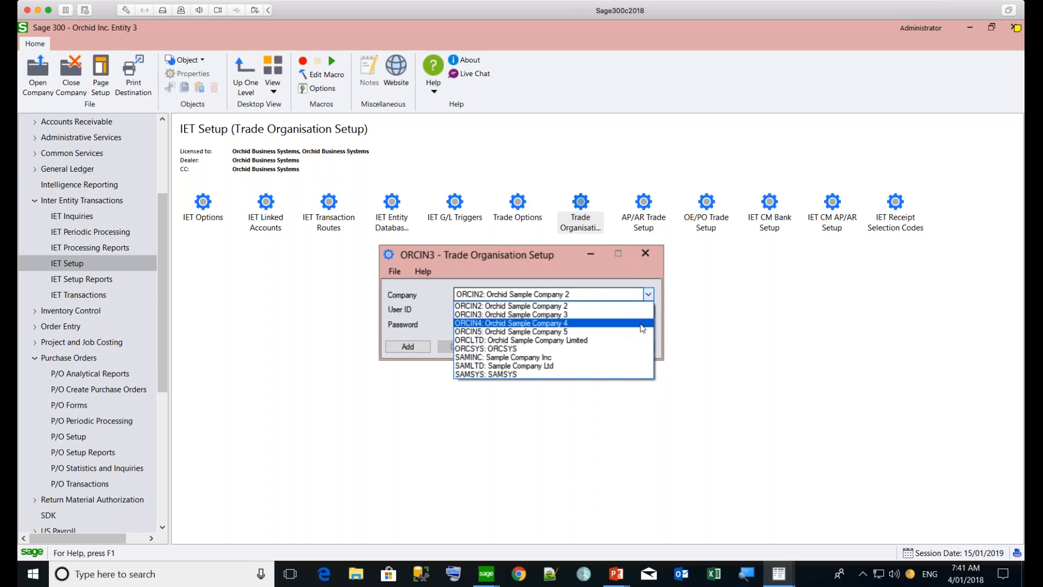
pyautogui.click(641, 324)
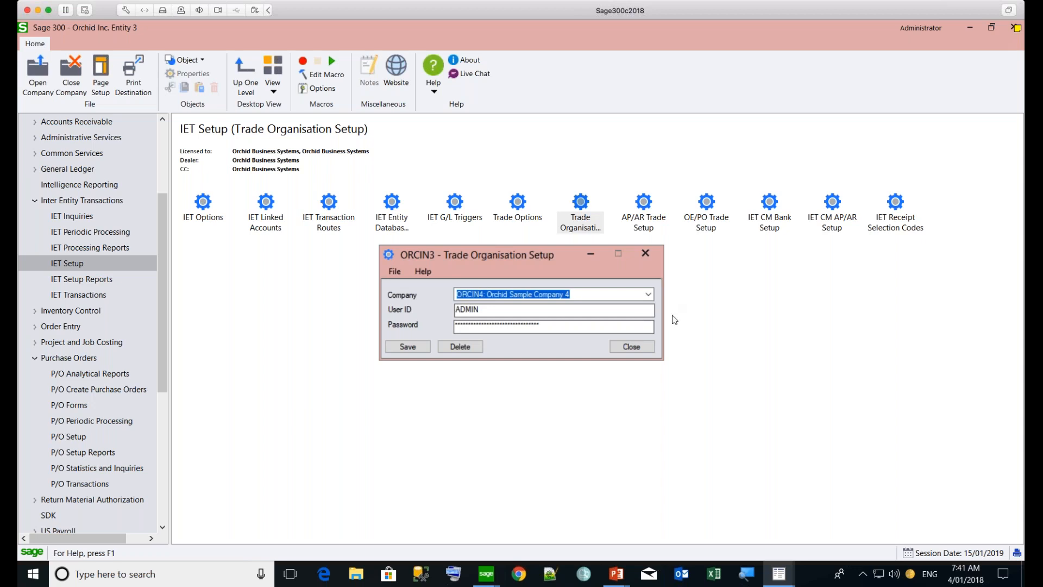
pyautogui.click(630, 347)
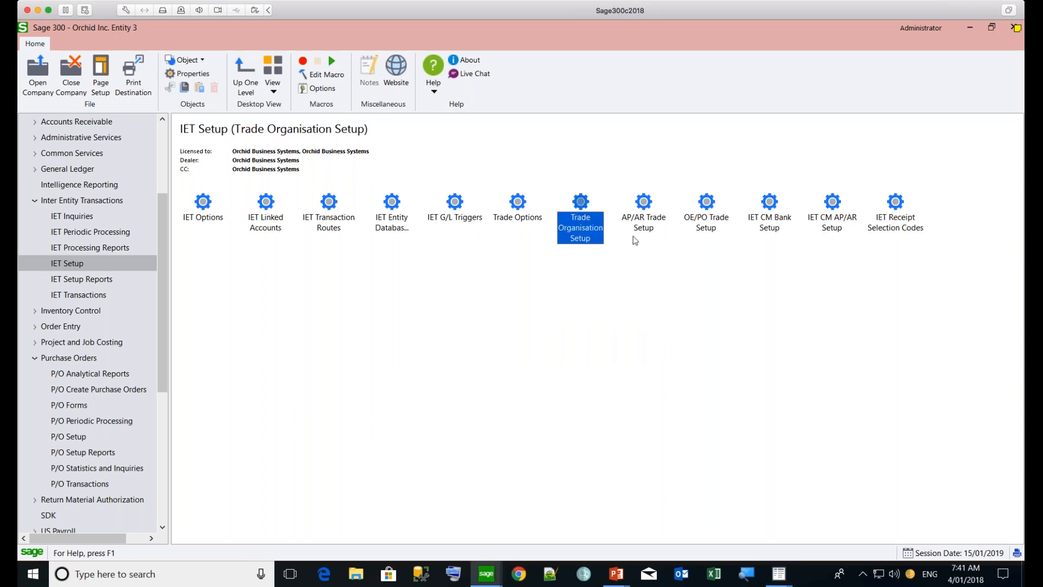
# Open AP/AR Trade Setup and load the A/P Document to A/R Document record that targets company ORCIN4
pyautogui.doubleClick(644, 202)
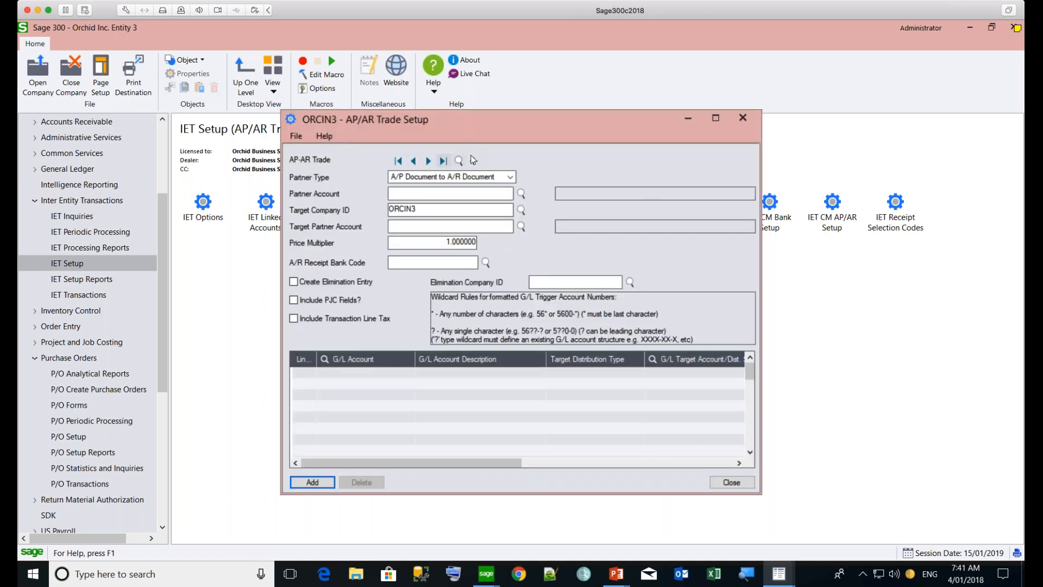
pyautogui.click(459, 161)
pyautogui.doubleClick(273, 211)
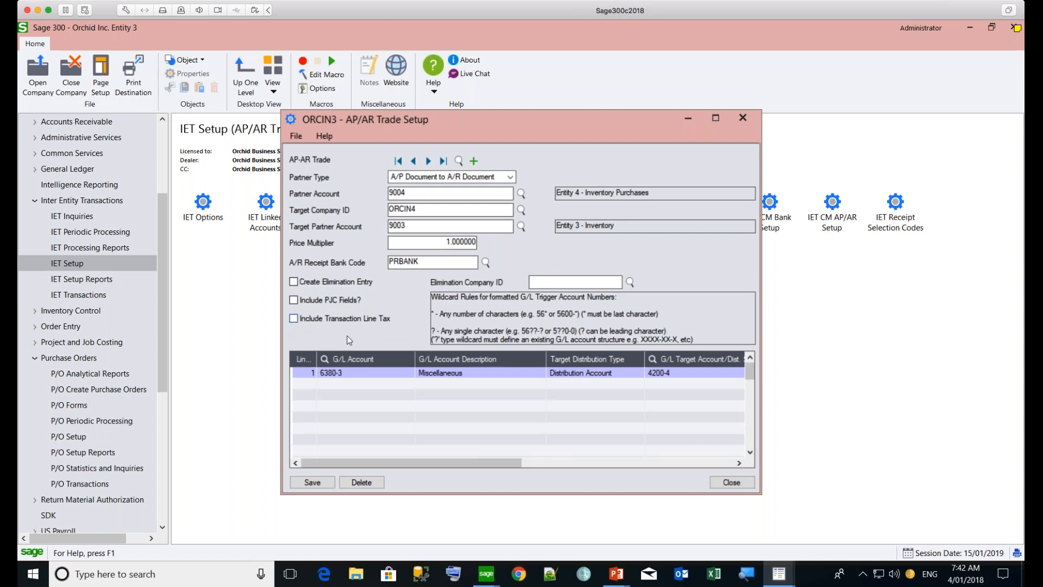
# Examine the G/L account mapping line across its target account and elimination columns, and close AP/AR Trade Setup
pyautogui.click(350, 462)
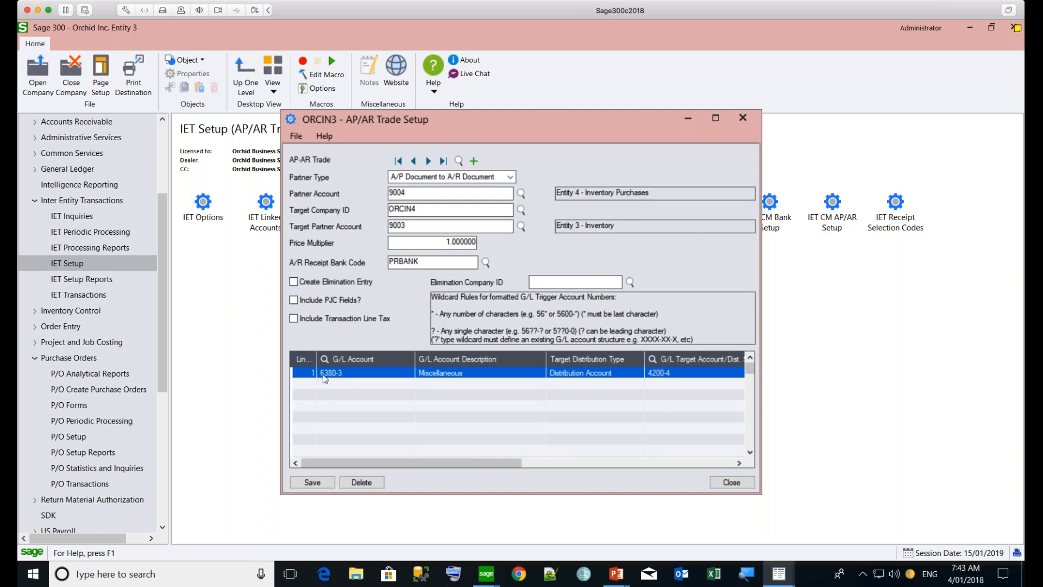
pyautogui.moveTo(370, 462); pyautogui.dragTo(416, 462)
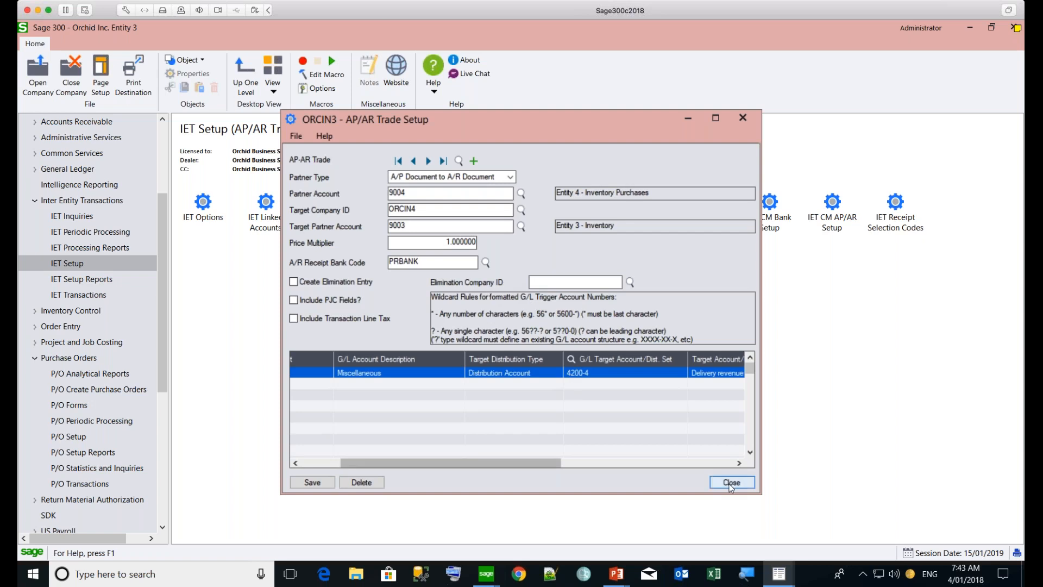
pyautogui.moveTo(490, 461); pyautogui.dragTo(662, 465)
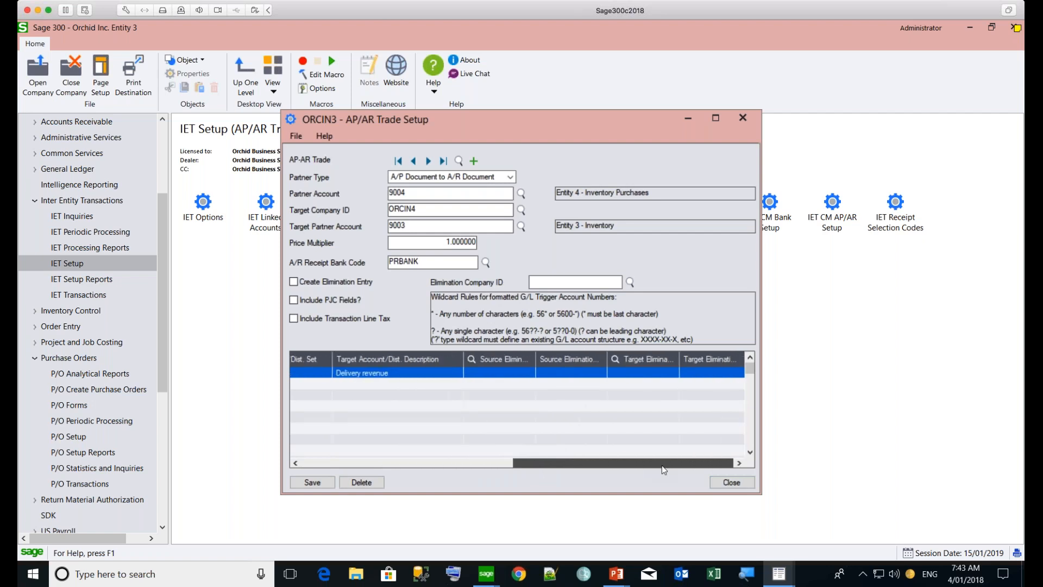
pyautogui.moveTo(662, 465); pyautogui.dragTo(660, 464)
pyautogui.click(722, 484)
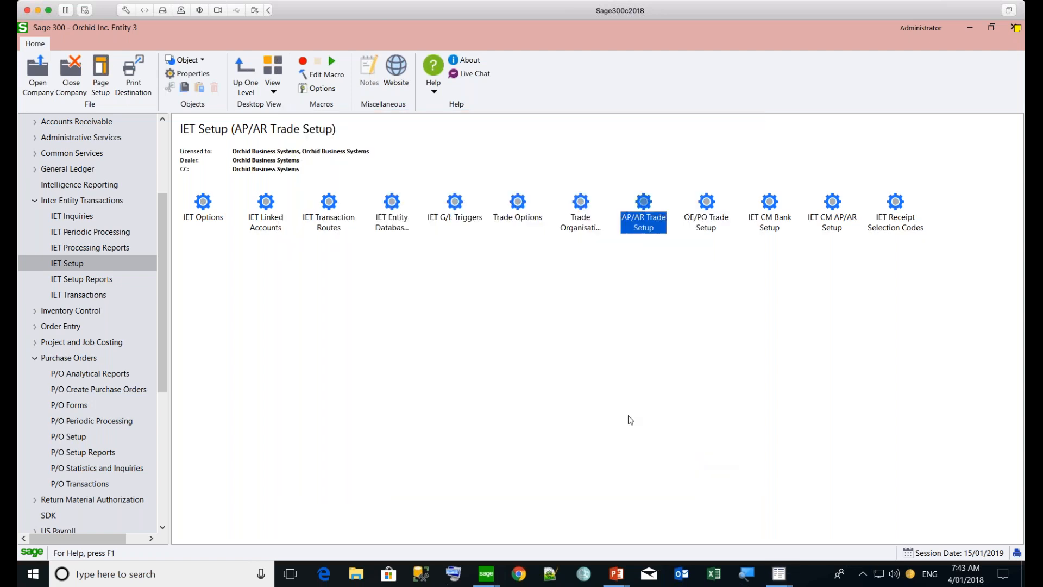
# Open OE/PO Trade Setup and load the P/O Document to O/E Document record that targets company ORCIN4
pyautogui.doubleClick(707, 205)
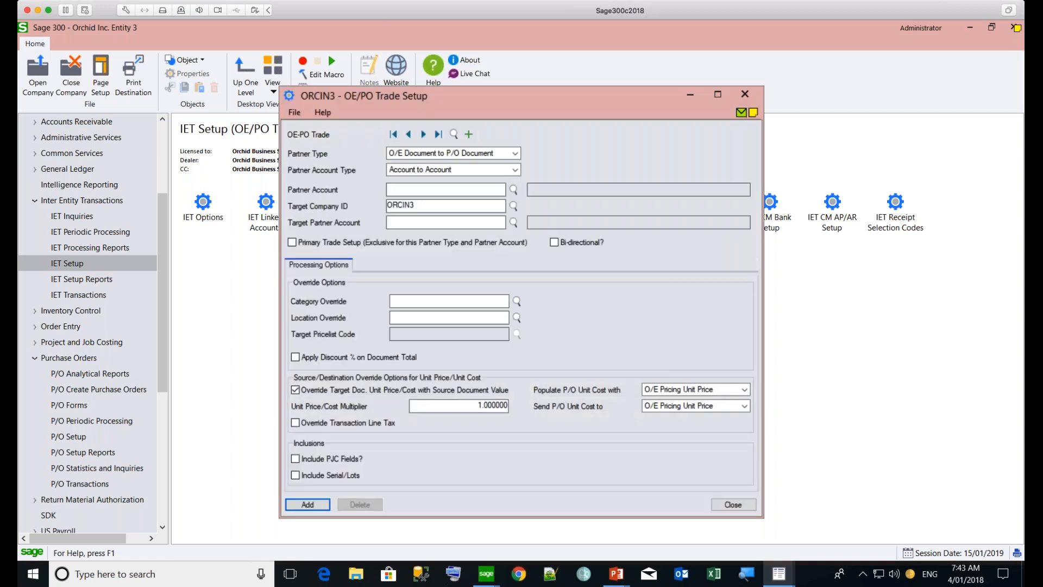
pyautogui.click(454, 135)
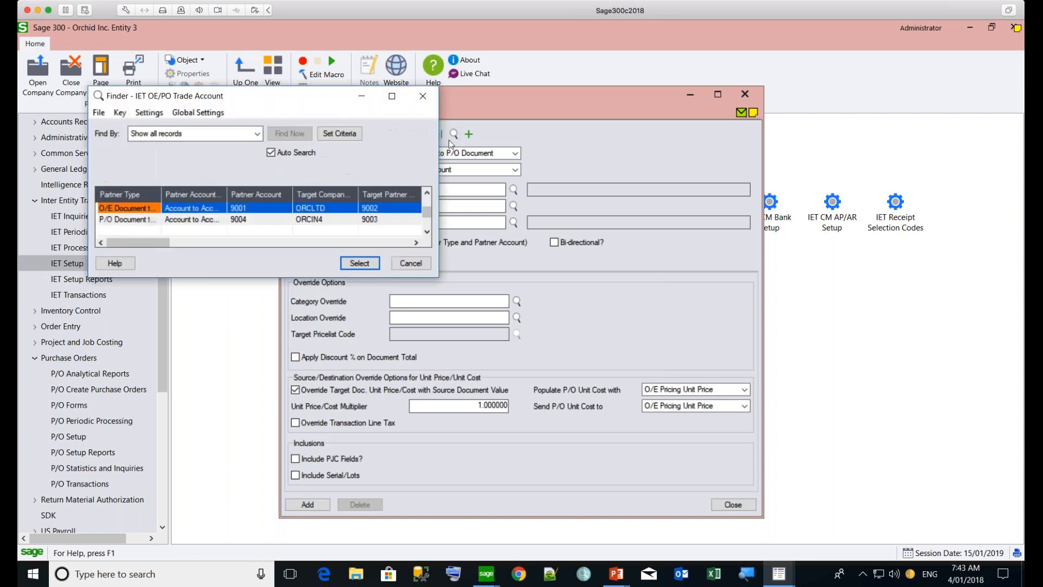
pyautogui.click(208, 219)
pyautogui.click(358, 263)
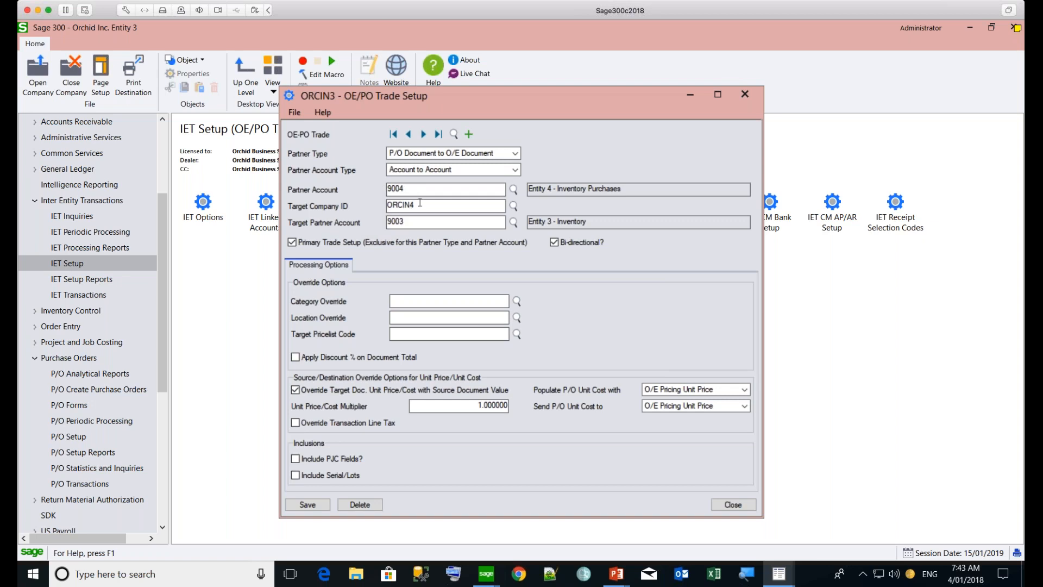
# Review the Bi-directional setting and the choices for populating P/O unit cost, and close OE/PO Trade Setup
pyautogui.click(551, 241)
pyautogui.click(703, 390)
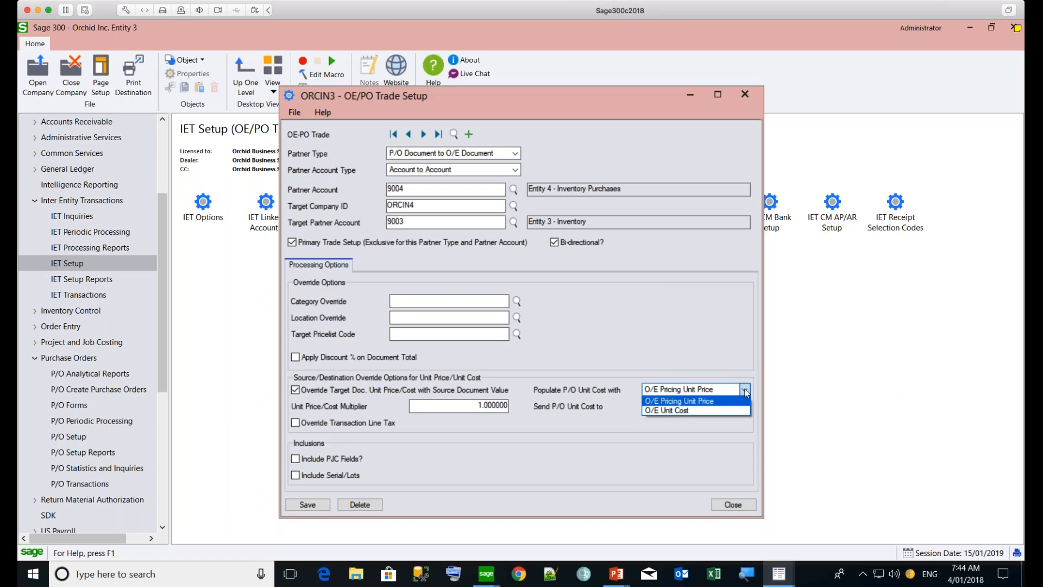
pyautogui.click(635, 340)
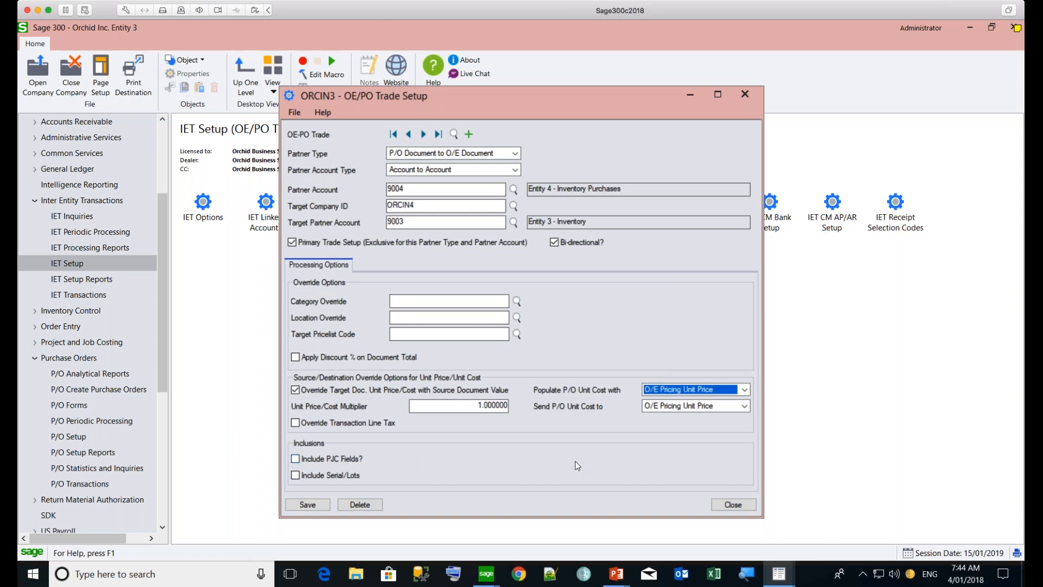
pyautogui.click(733, 505)
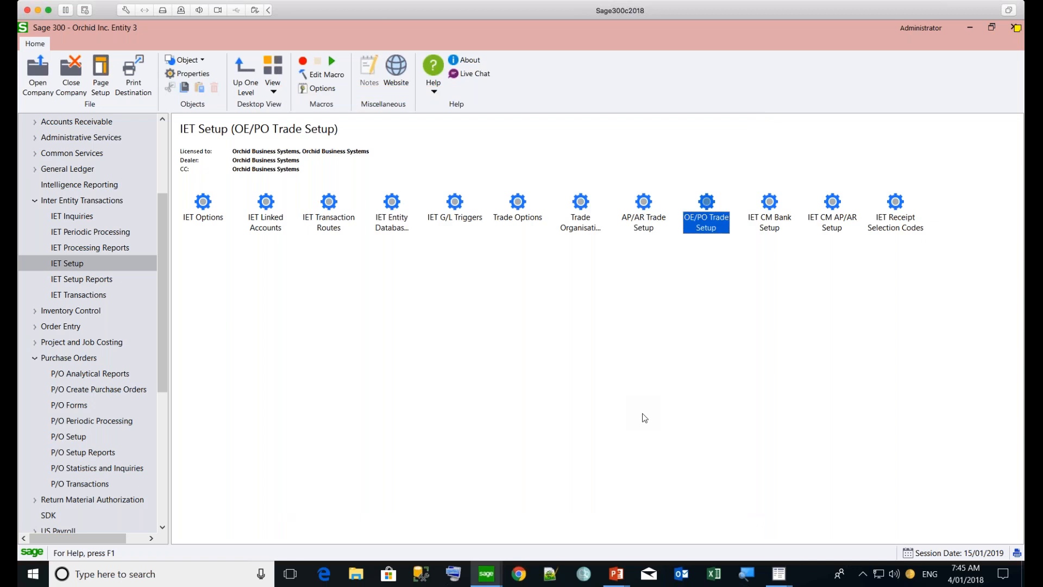